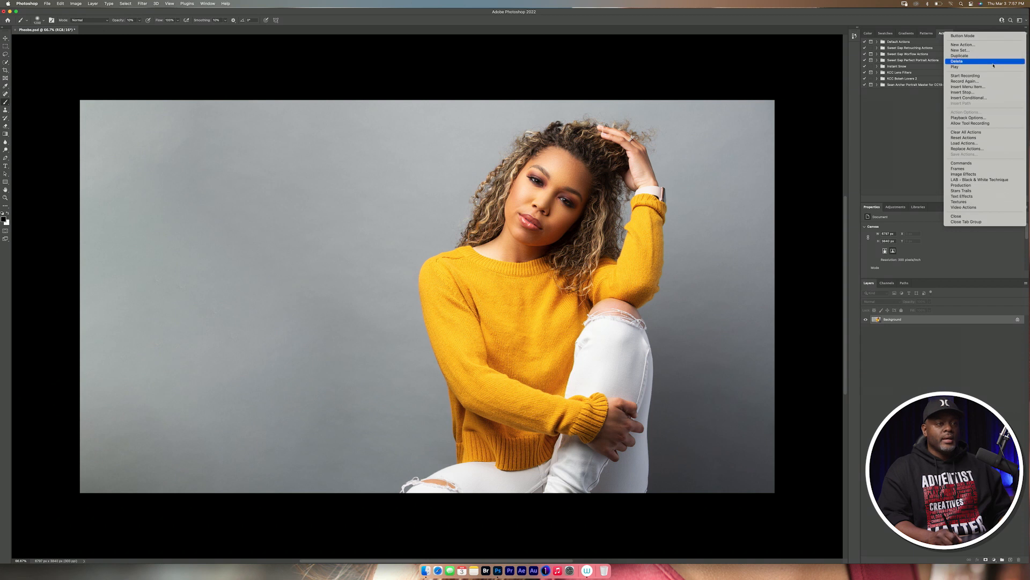
- Display the actions in Button Mode and look through the installed sets down to the Legacy Action
click(988, 38)
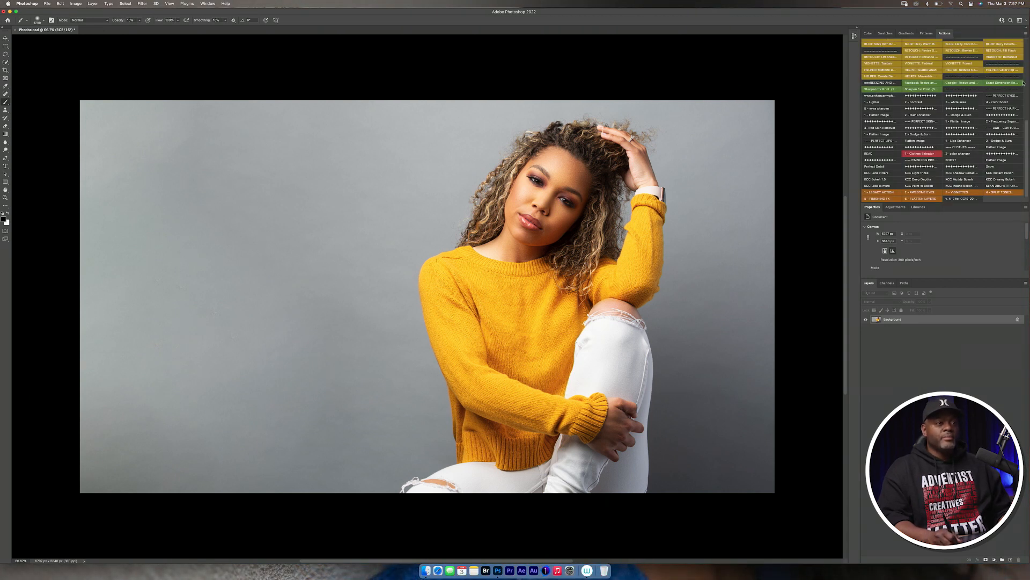
scroll(1027, 103, up, 10)
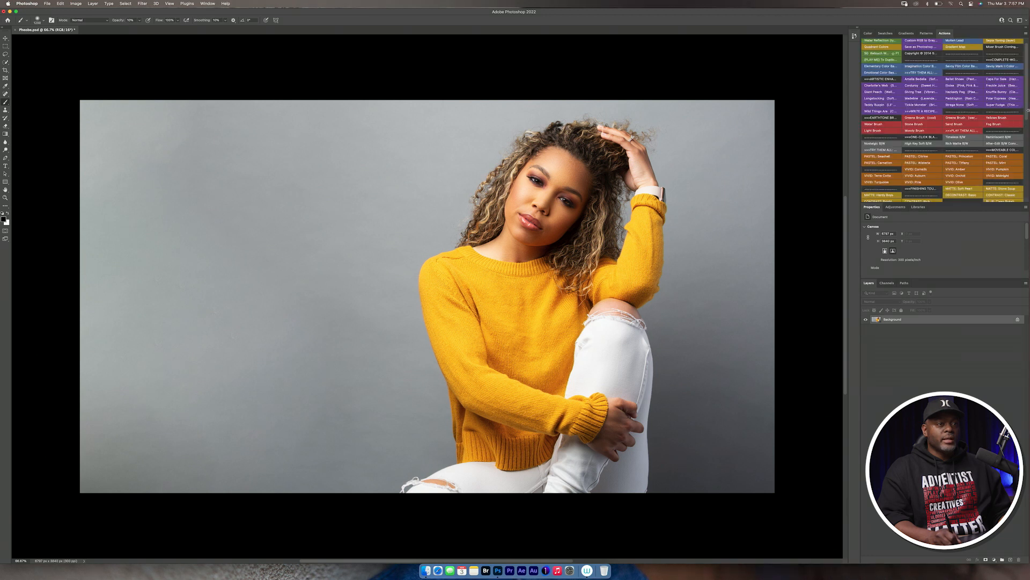
scroll(1026, 125, down, 10)
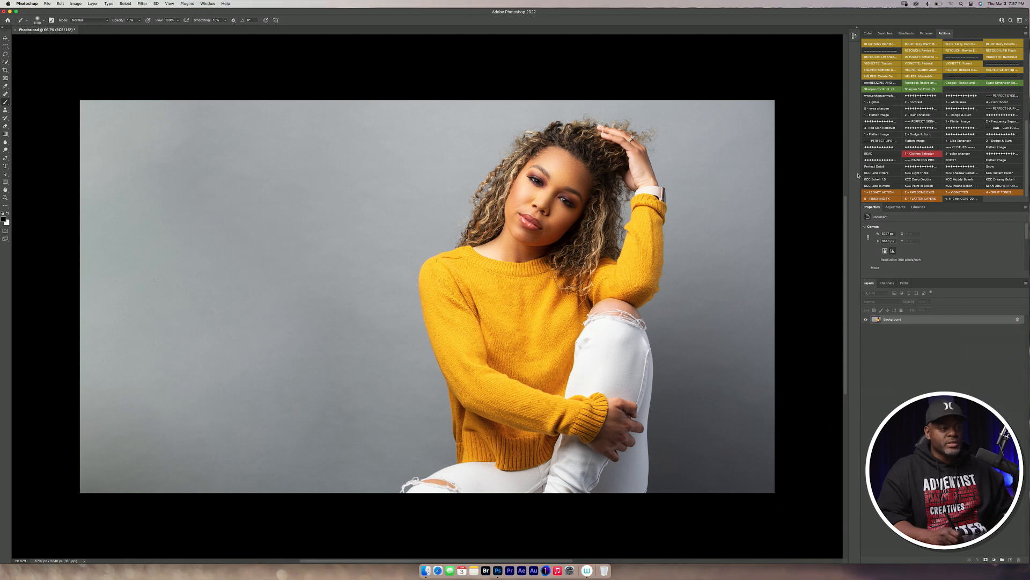
- Run the Legacy Action on the portrait and accept the Camera Raw light balance without adjusting any settings
click(888, 192)
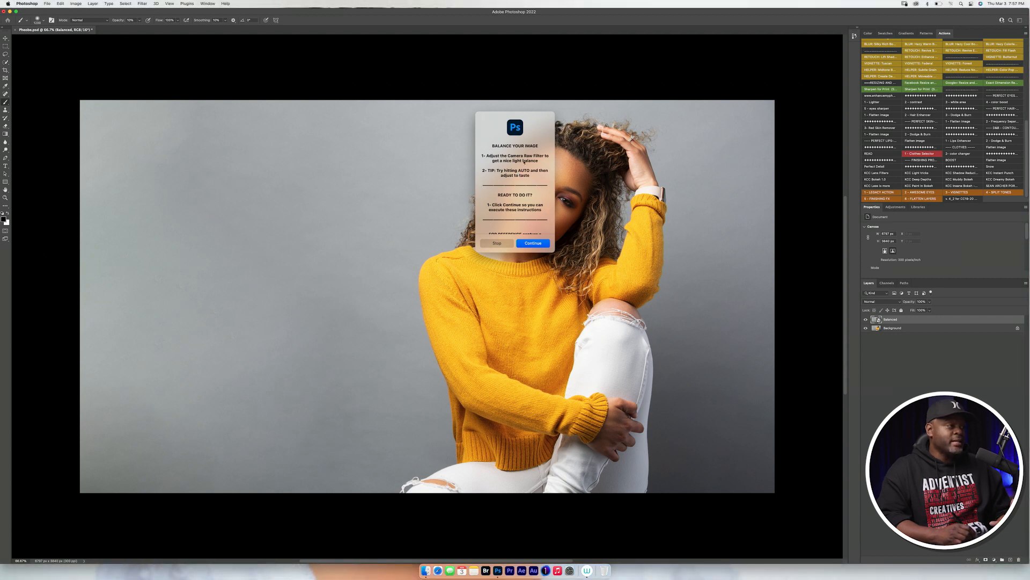
click(533, 243)
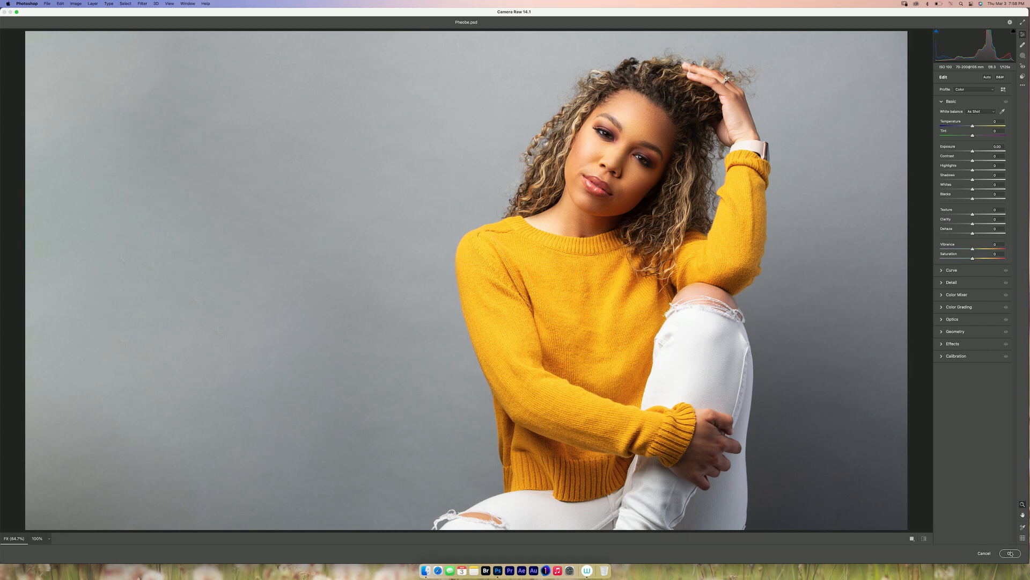
click(1011, 553)
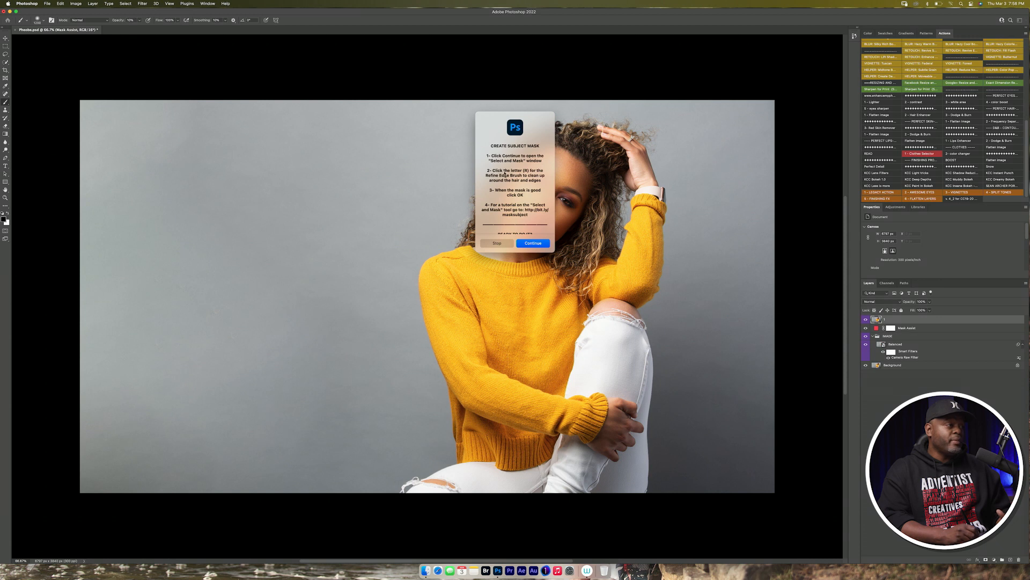
- Create the subject mask through Select and Mask with its edge settings as offered, and pause the action at the mask check
click(538, 245)
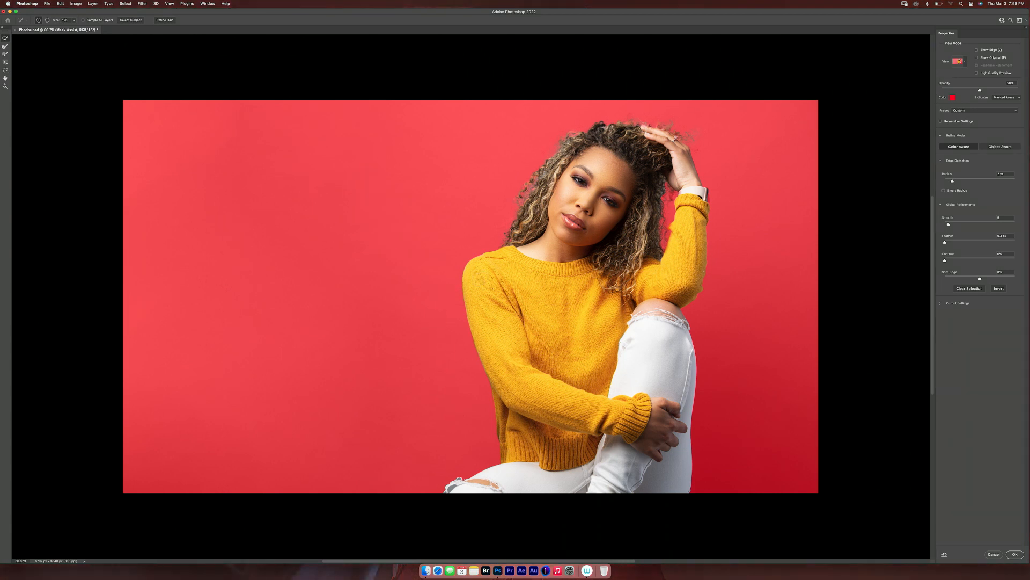
click(1014, 554)
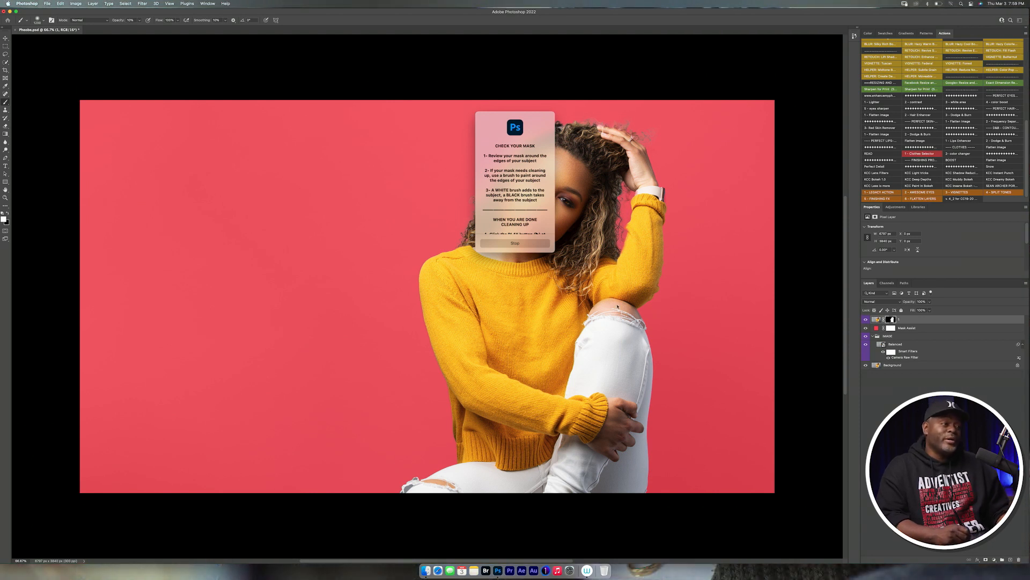
click(515, 243)
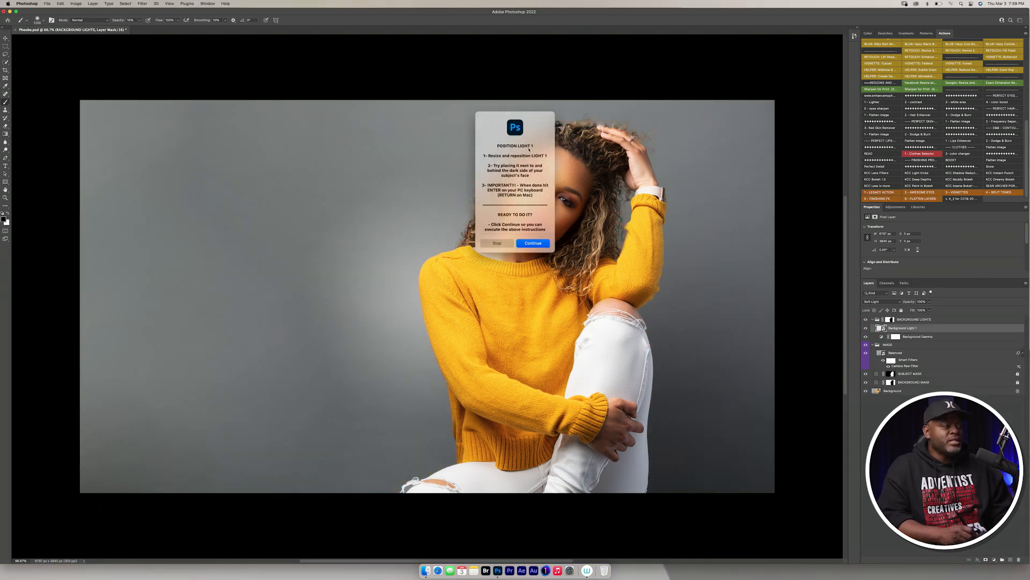
- Position Background Light 1 behind the subject's dark side, beside her face and raised arm
click(536, 243)
drag(417, 306, 616, 242)
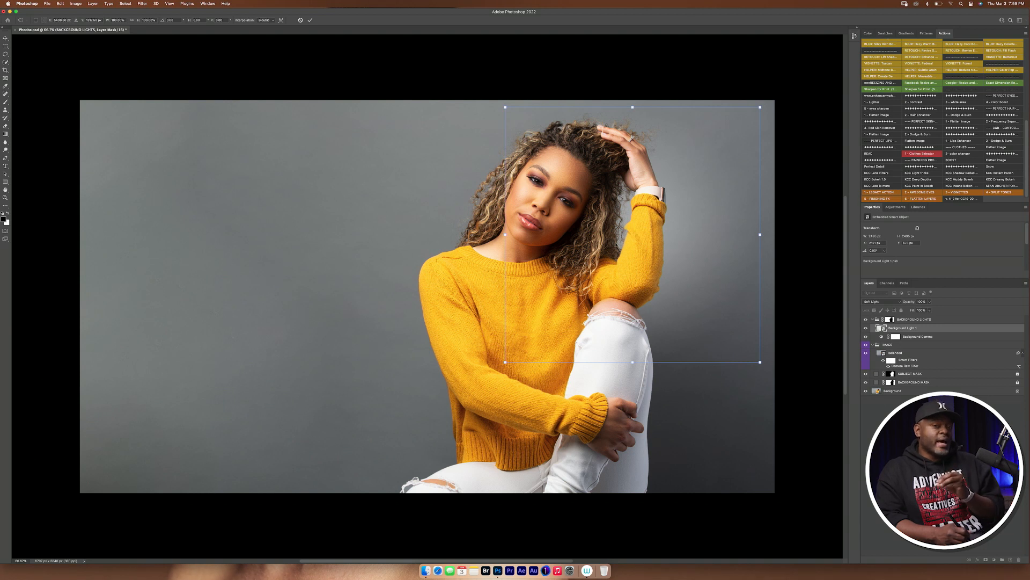
mouse_move(665, 243)
mouse_down()
mouse_move(680, 221)
mouse_move(659, 216)
mouse_move(654, 225)
mouse_up()
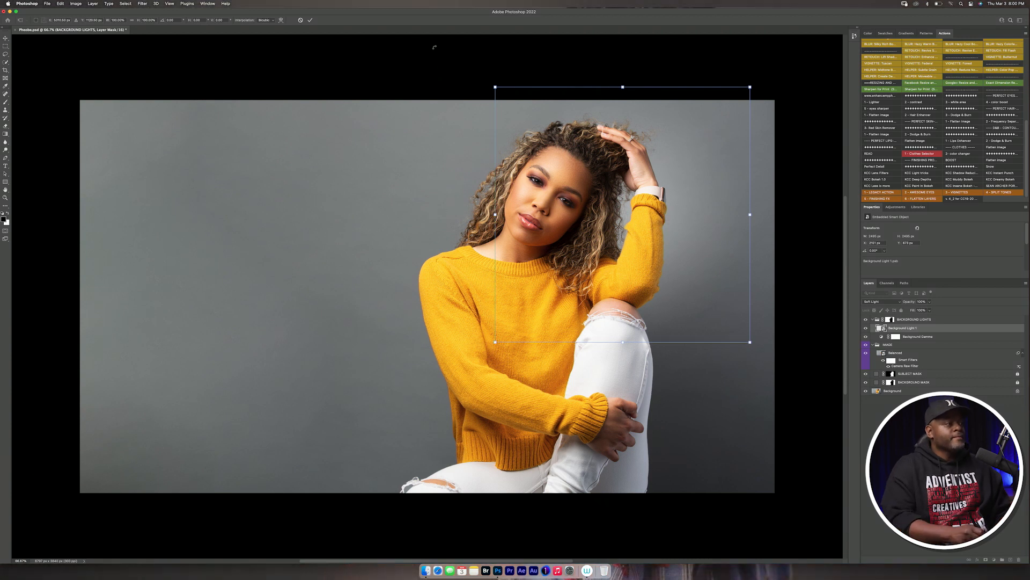
click(311, 20)
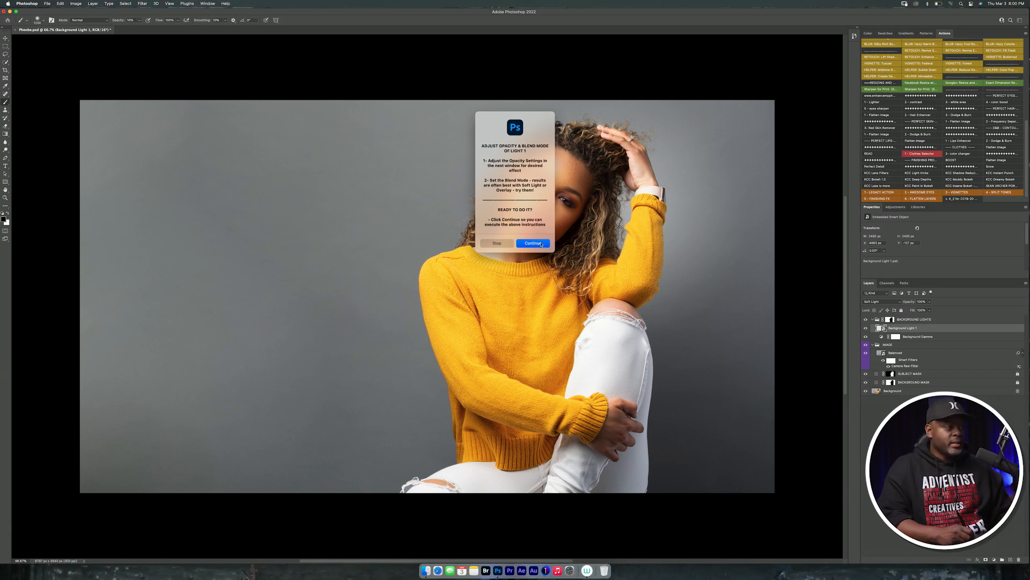
- Set Background Light 1's opacity to about 60% with the Soft Light blend mode, checking the effect around the subject
click(541, 243)
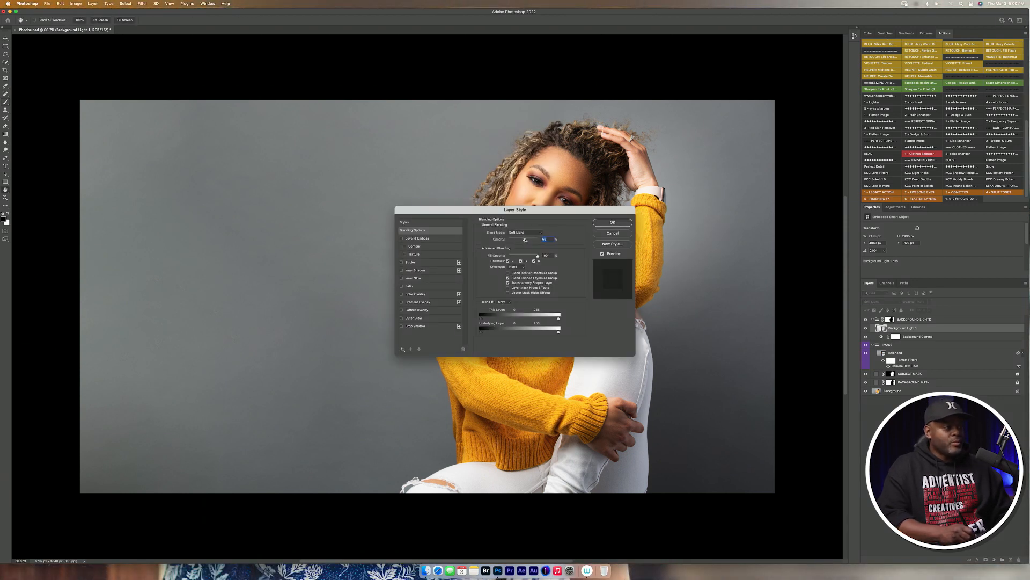
drag(539, 215, 888, 348)
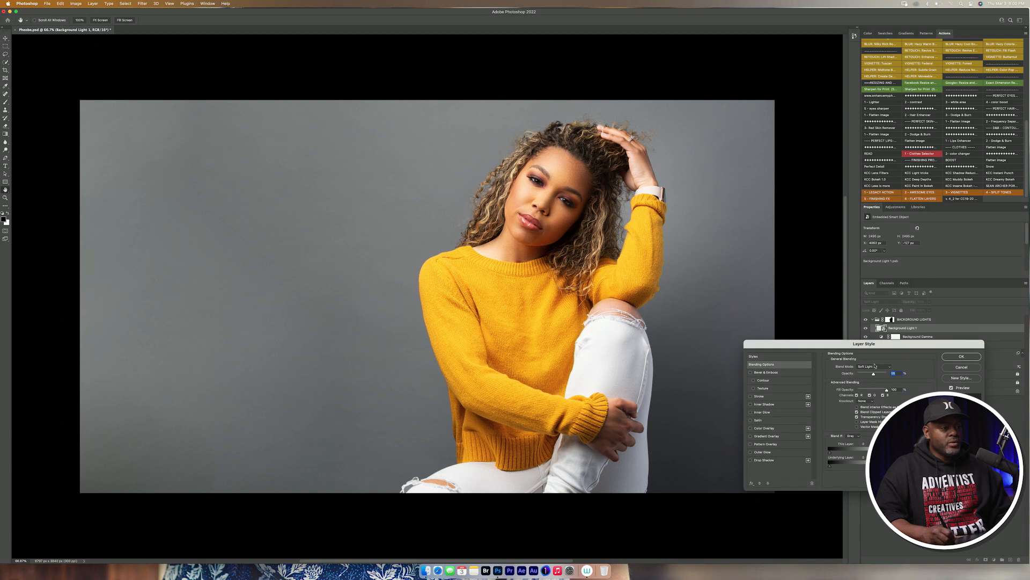
key(super+1)
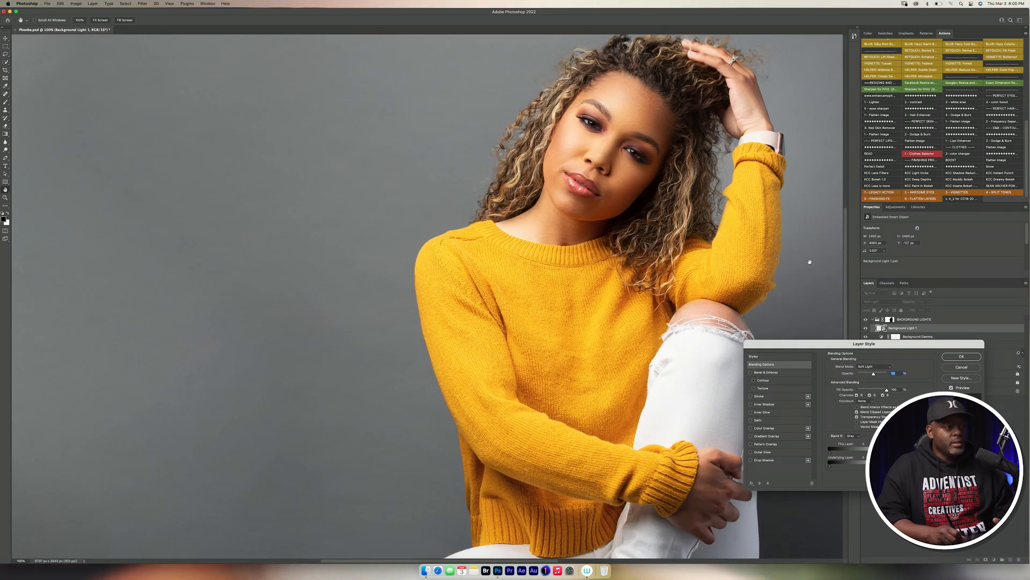
drag(679, 306, 510, 373)
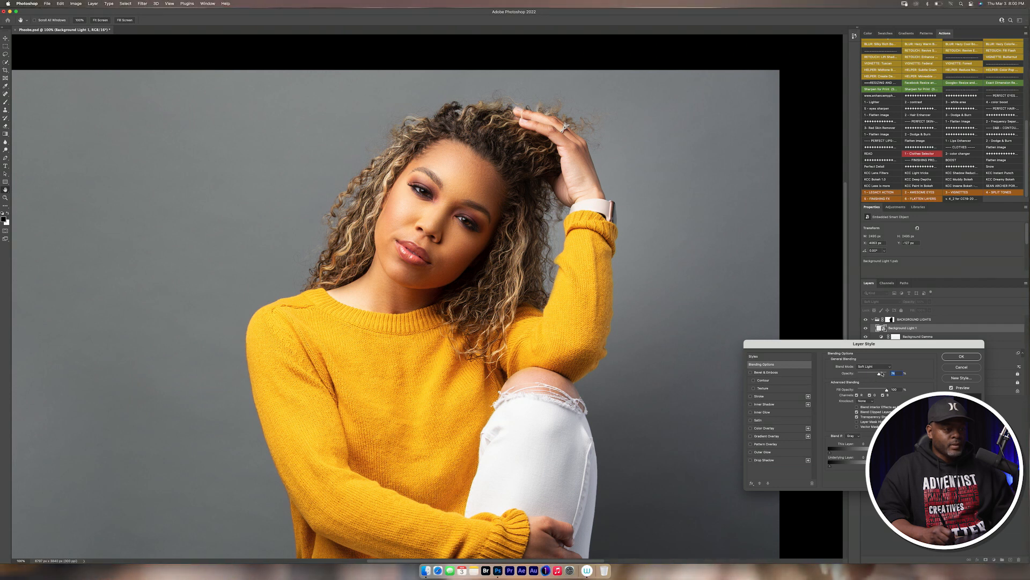
mouse_move(880, 375)
mouse_down()
mouse_move(893, 374)
mouse_move(874, 366)
mouse_up()
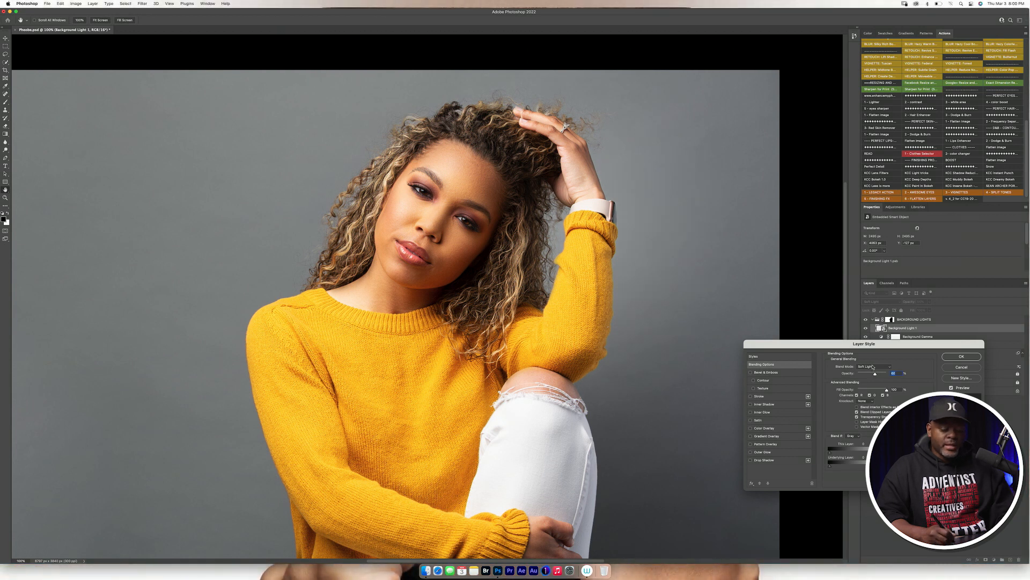
key(super+minus)
key(super+minus)
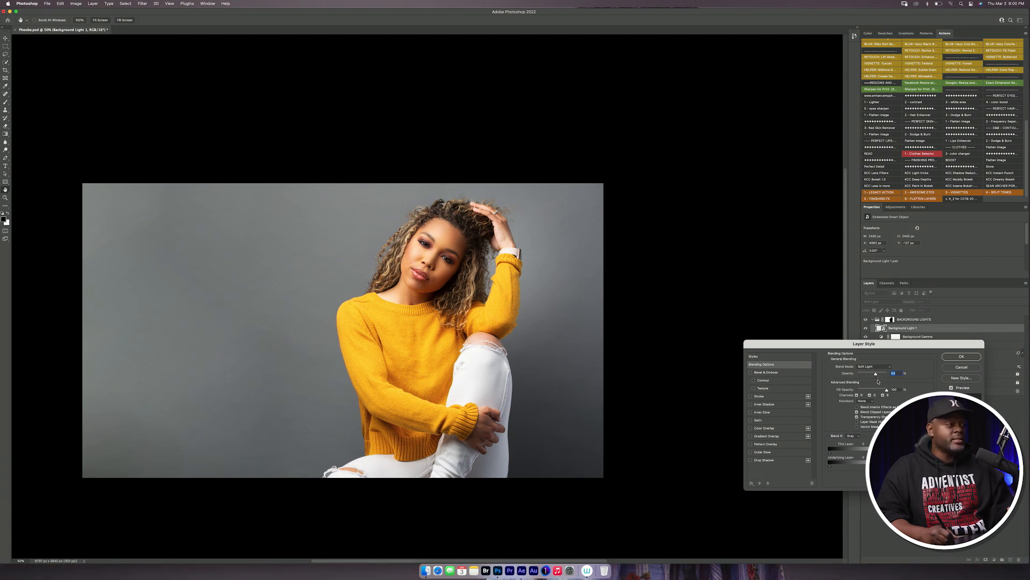
key(Return)
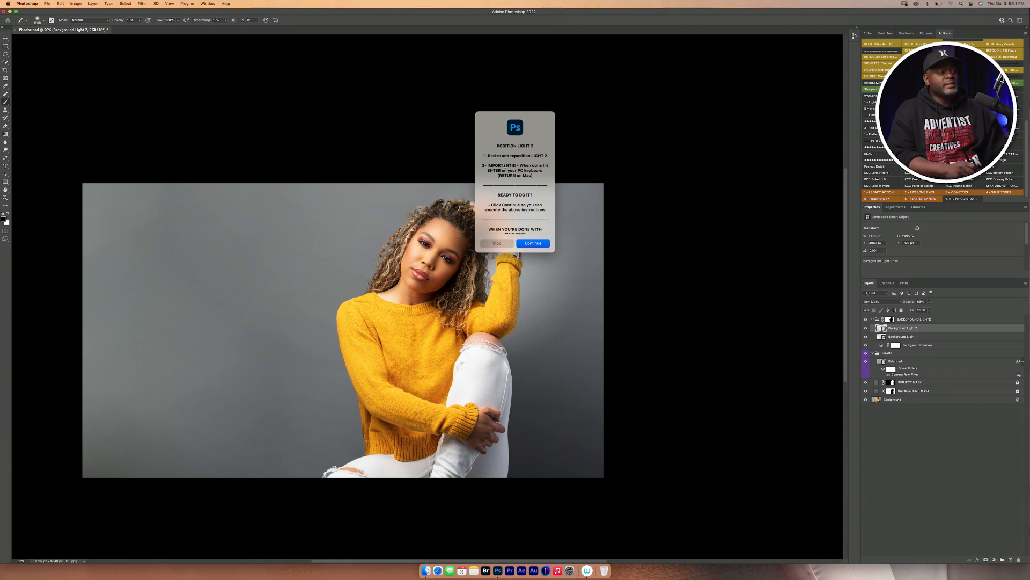
- Place Background Light 2 beside the subject's raised arm and lower its opacity to the minimum
click(538, 243)
mouse_move(531, 264)
mouse_down()
mouse_move(520, 240)
mouse_move(563, 311)
mouse_move(552, 354)
mouse_move(556, 313)
mouse_move(531, 280)
mouse_up()
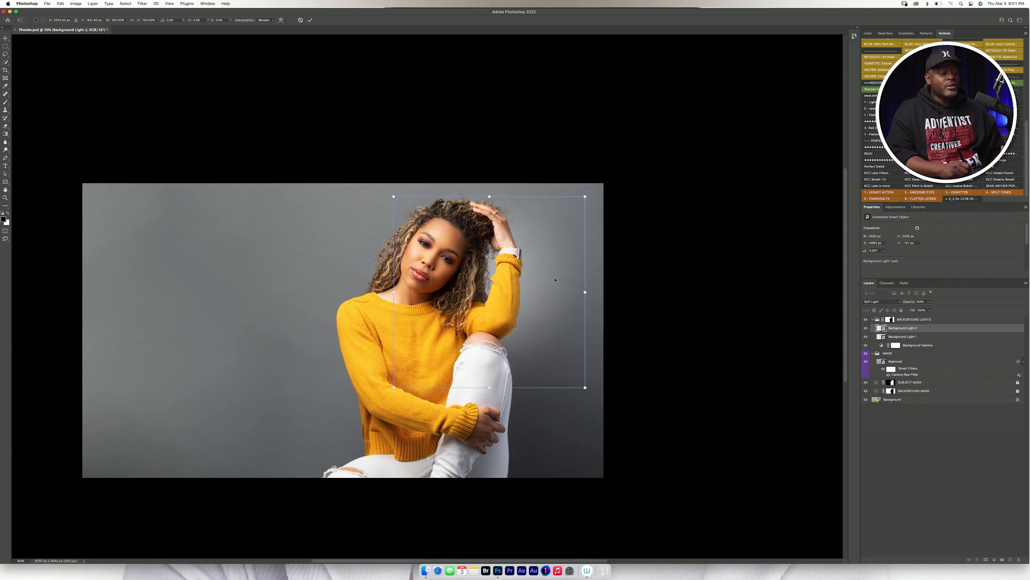
click(310, 22)
click(538, 242)
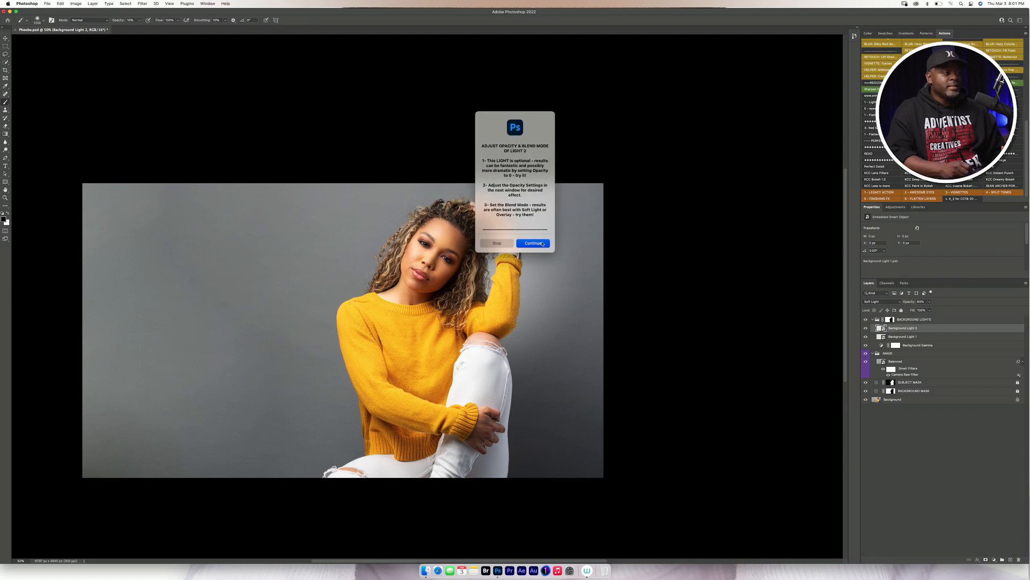
drag(885, 374, 854, 376)
click(958, 357)
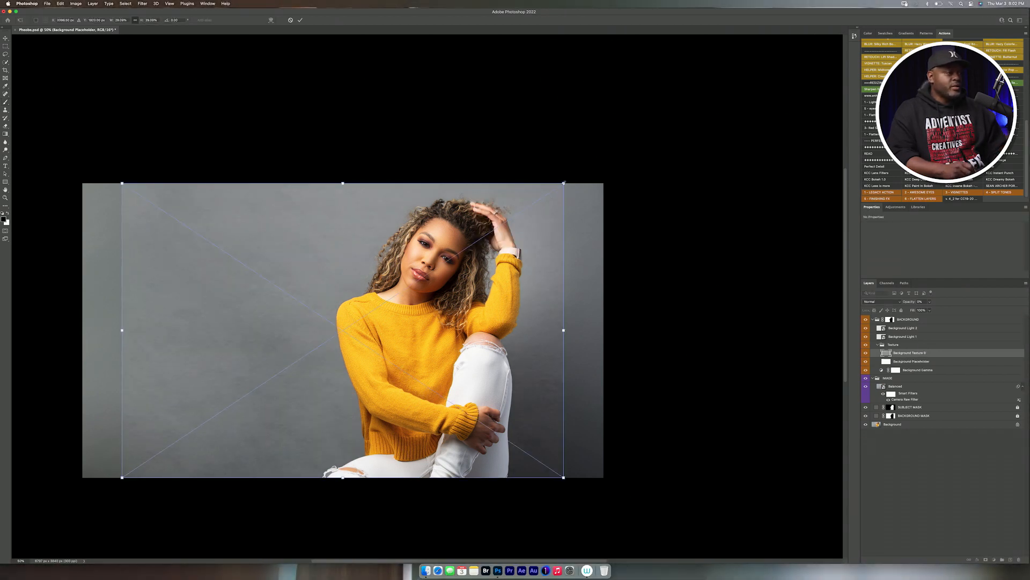
- Enlarge the placed background texture until it covers the whole canvas, extending slightly past every edge
drag(564, 183, 626, 121)
drag(562, 247, 525, 260)
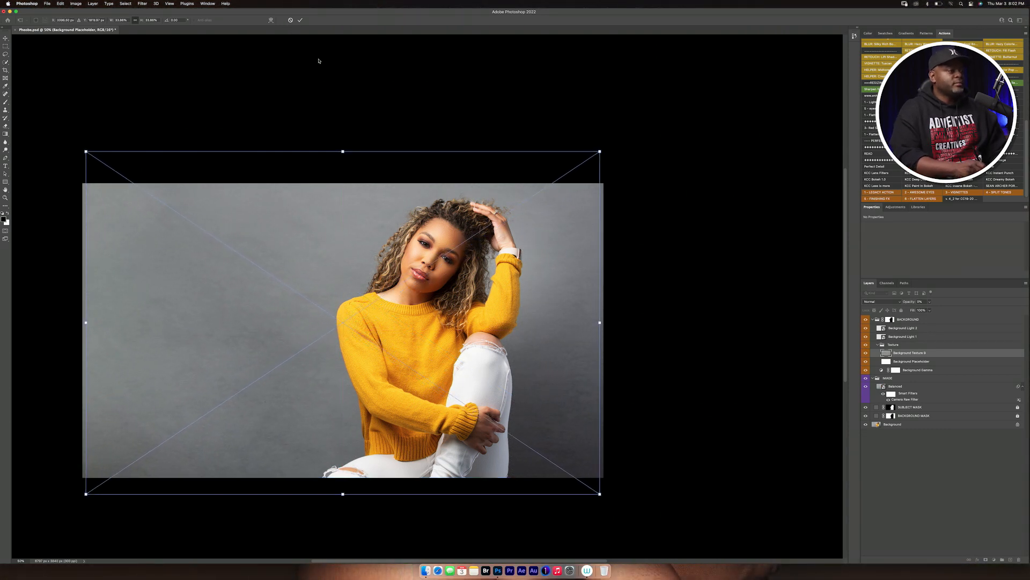
drag(601, 153, 617, 143)
drag(568, 237, 562, 249)
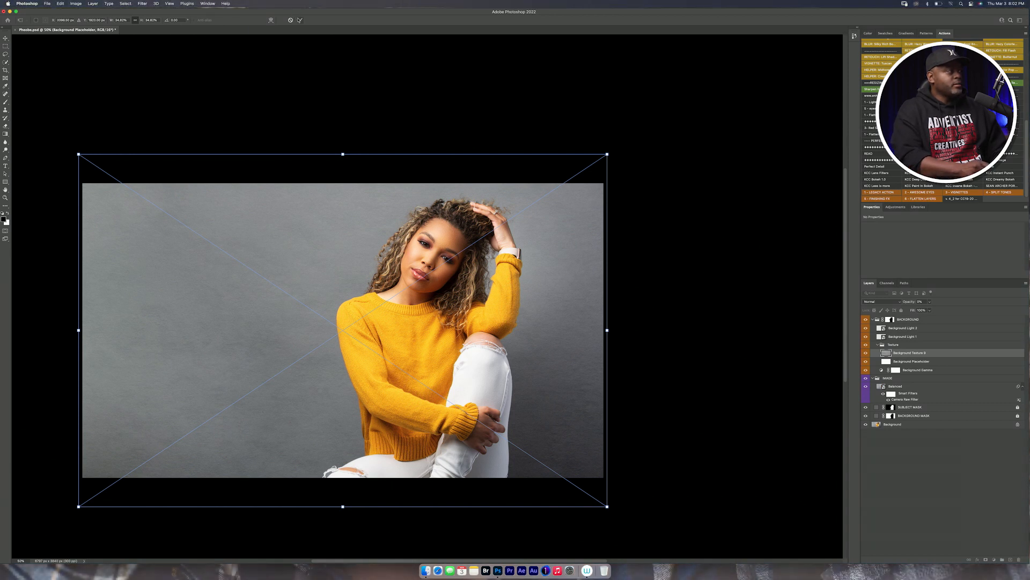
key(Return)
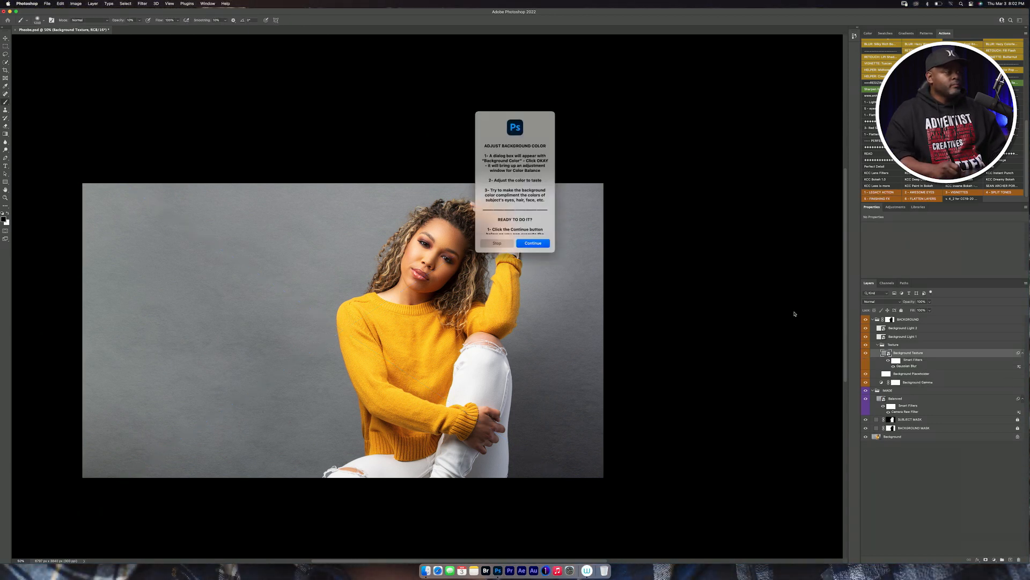
- Set the background's midtone Color Balance to -1 cyan/red, 0 magenta/green and +22 yellow/blue
click(539, 243)
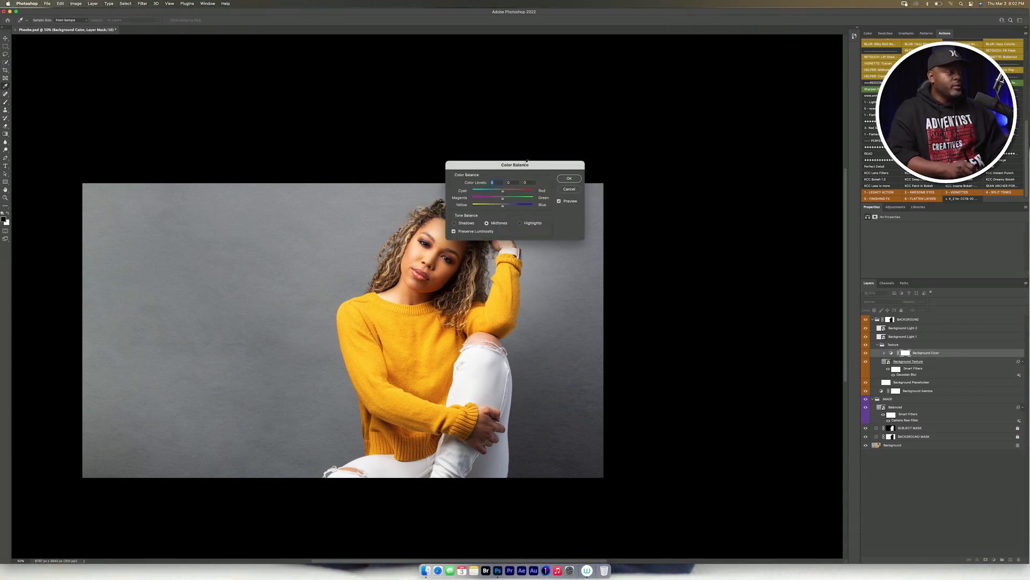
drag(526, 165, 734, 181)
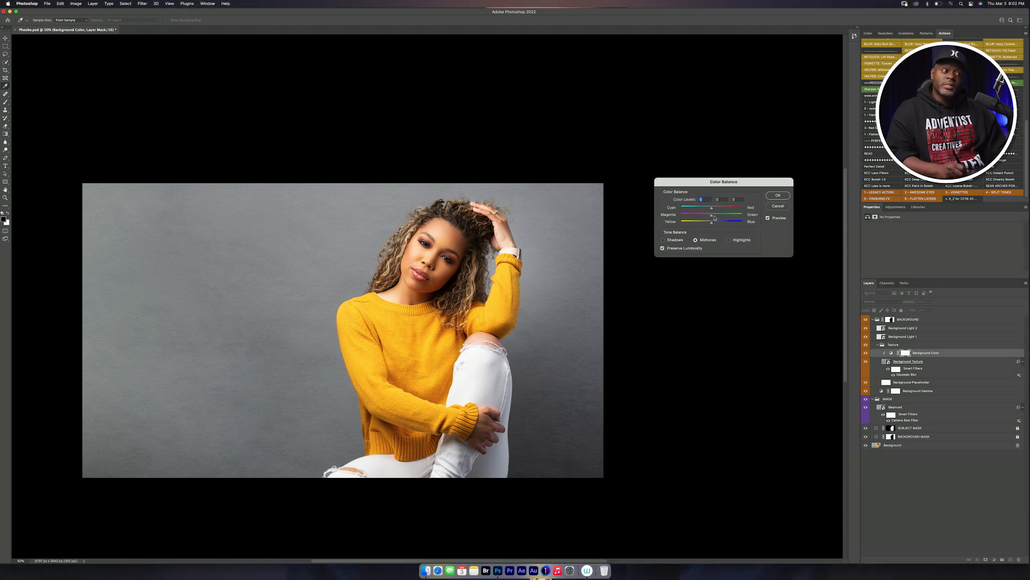
drag(714, 209, 711, 217)
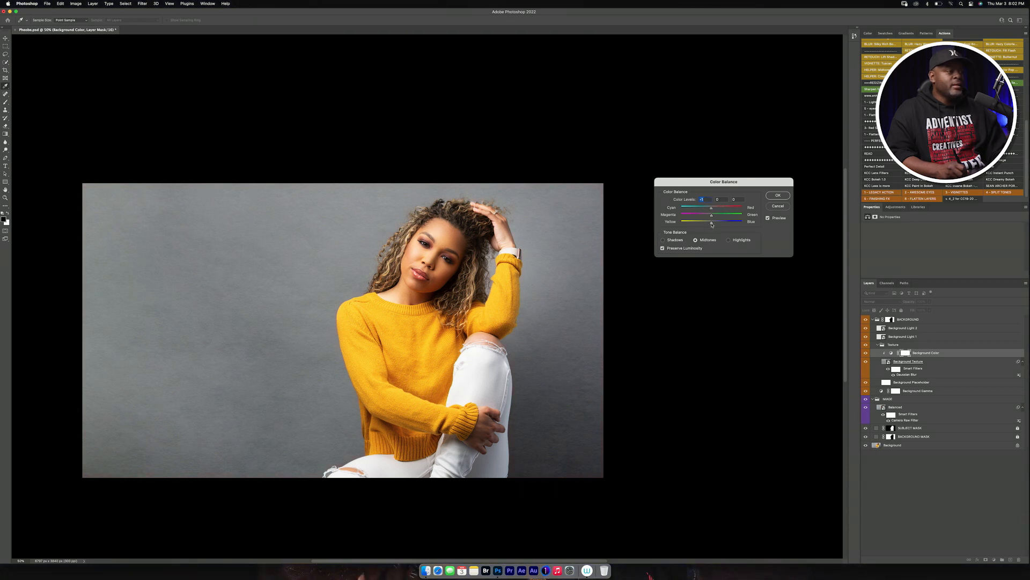
drag(715, 224, 717, 224)
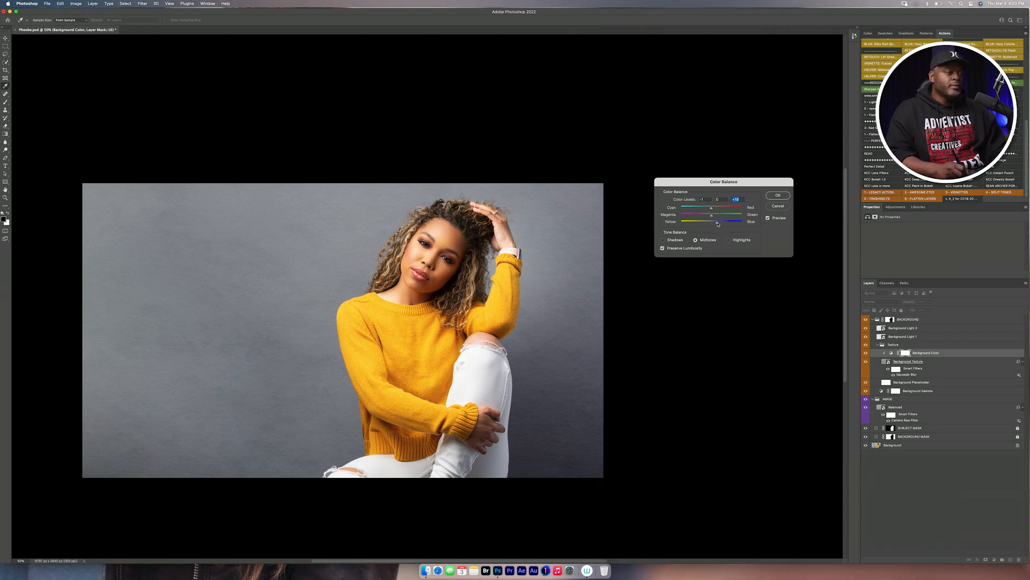
drag(719, 224, 719, 223)
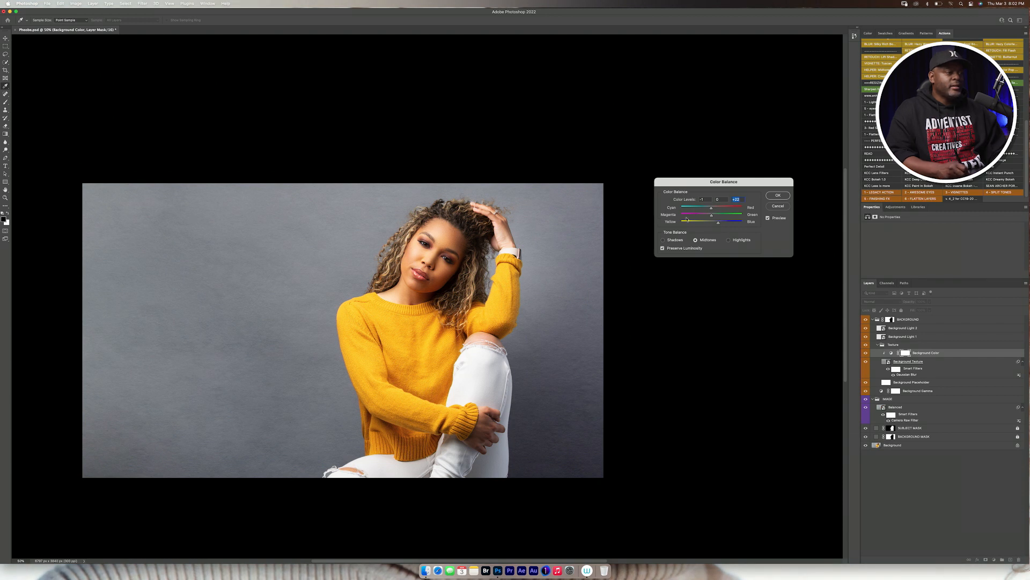
- Compare the background with and without the Color Balance preview, and apply the adjustment with the preview on
click(768, 218)
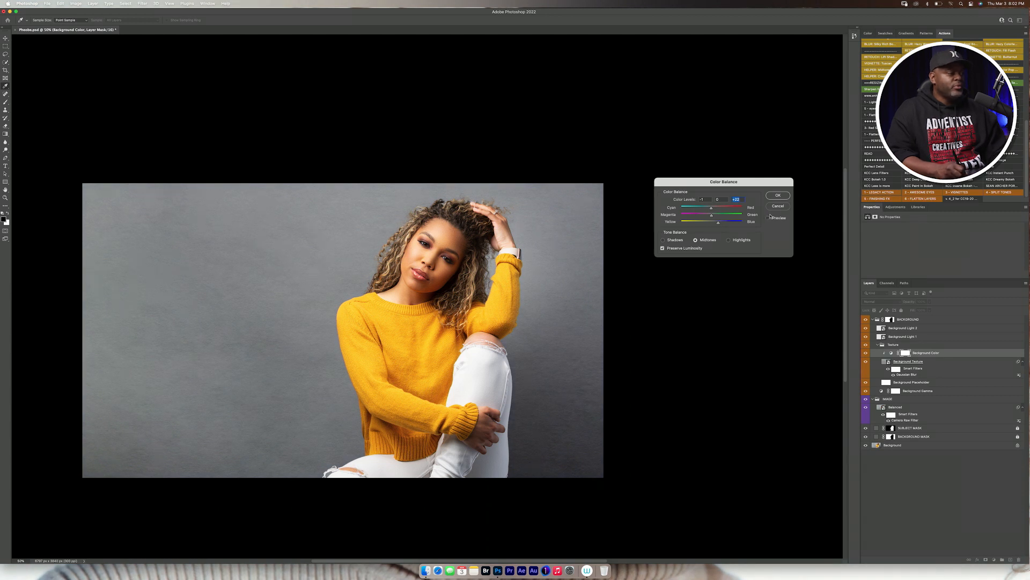
key(super+plus)
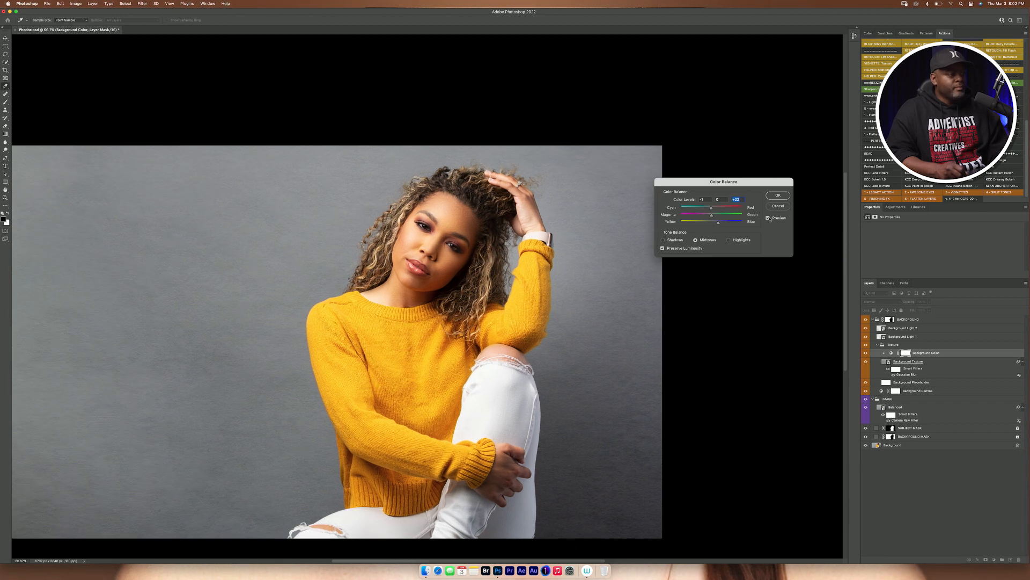
click(769, 218)
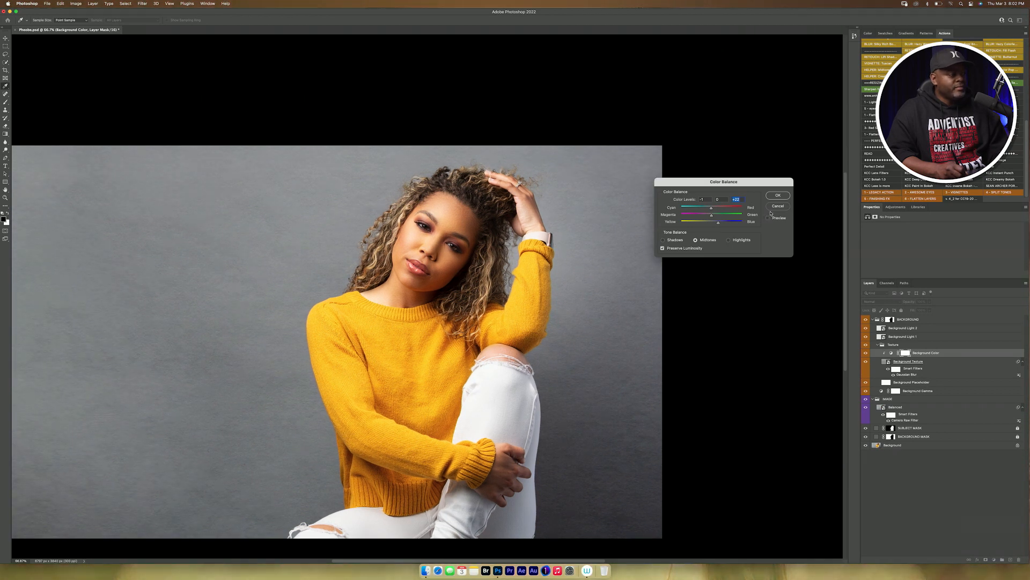
click(768, 218)
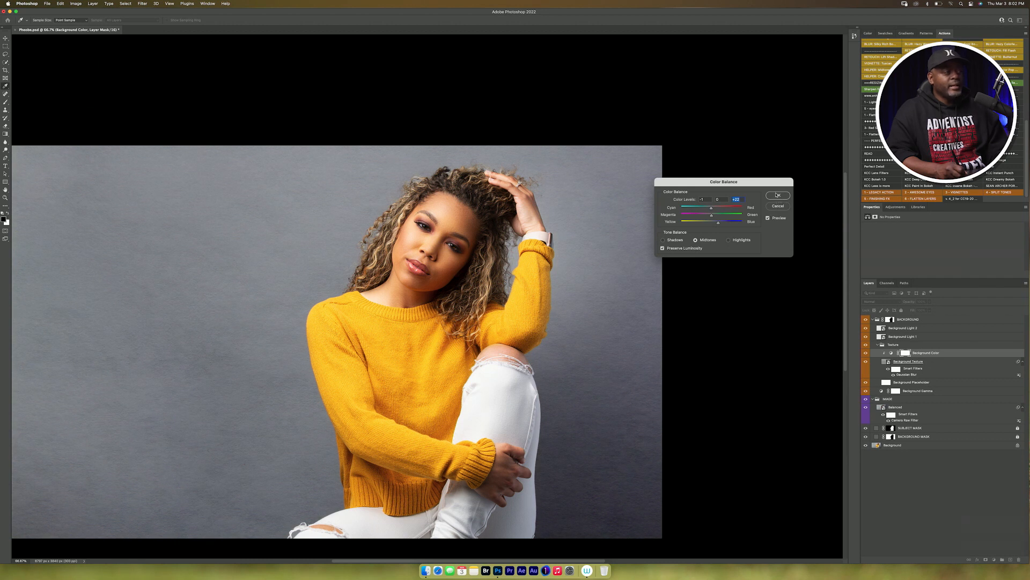
click(778, 196)
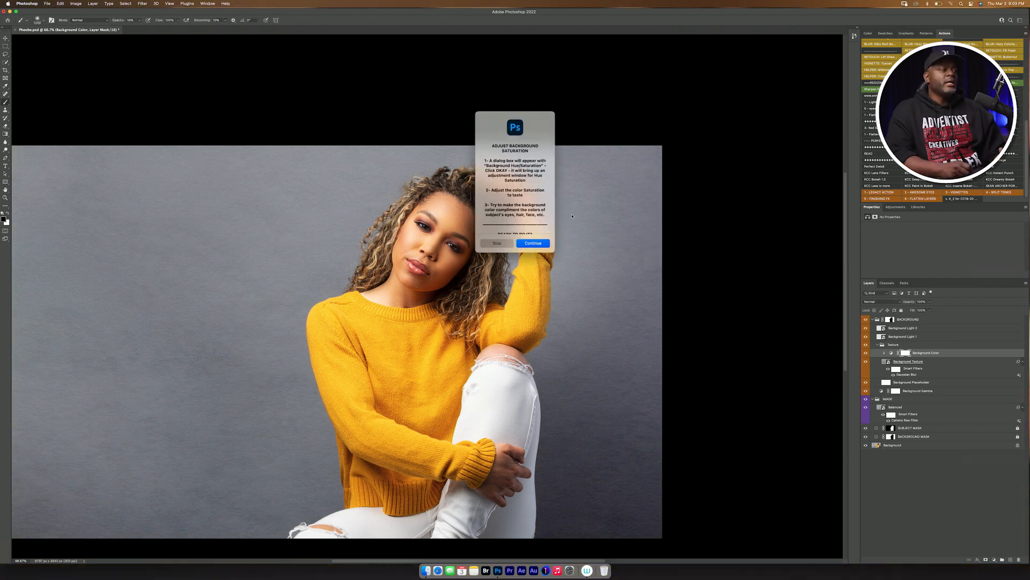
- Try extreme saturation levels on the background, then apply the Hue/Saturation adjustment with saturation at about +5
click(533, 243)
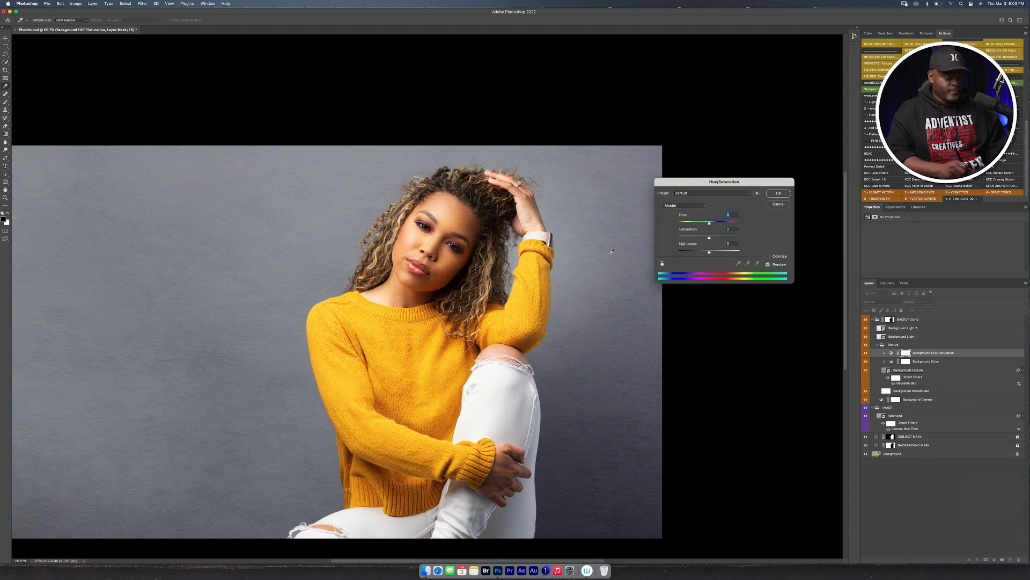
drag(709, 238, 742, 241)
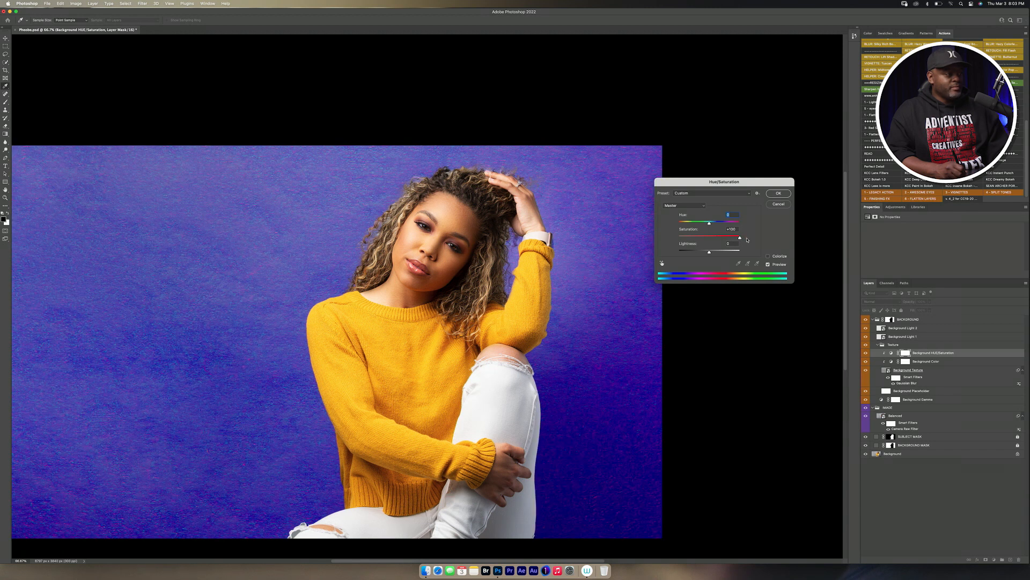
drag(742, 241, 676, 239)
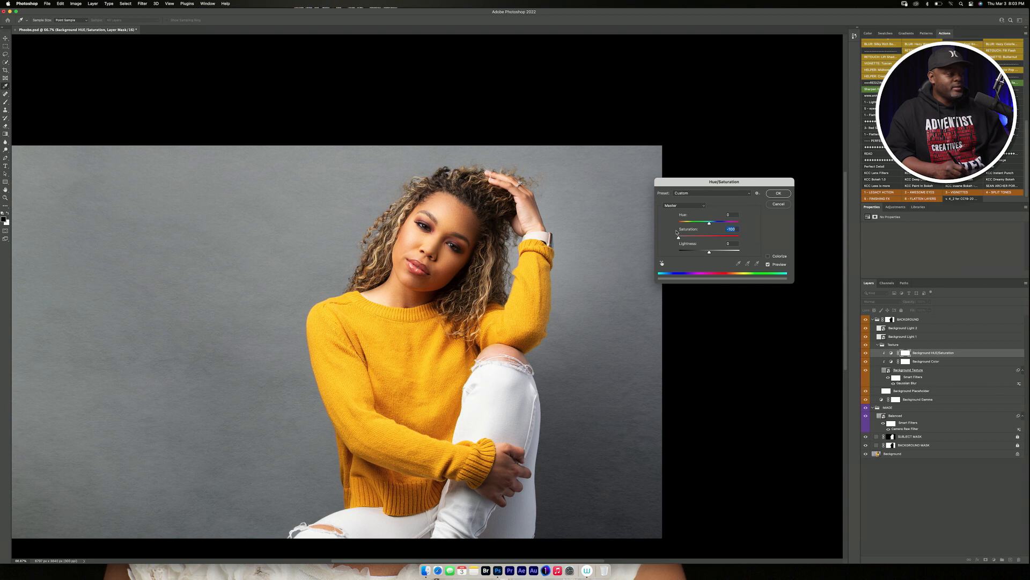
text(0)
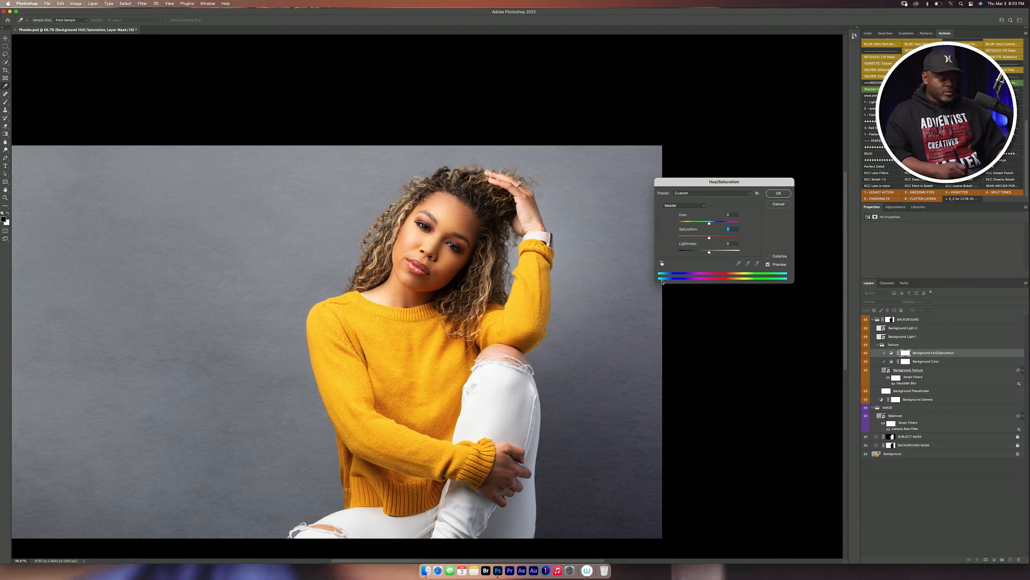
key(super+minus)
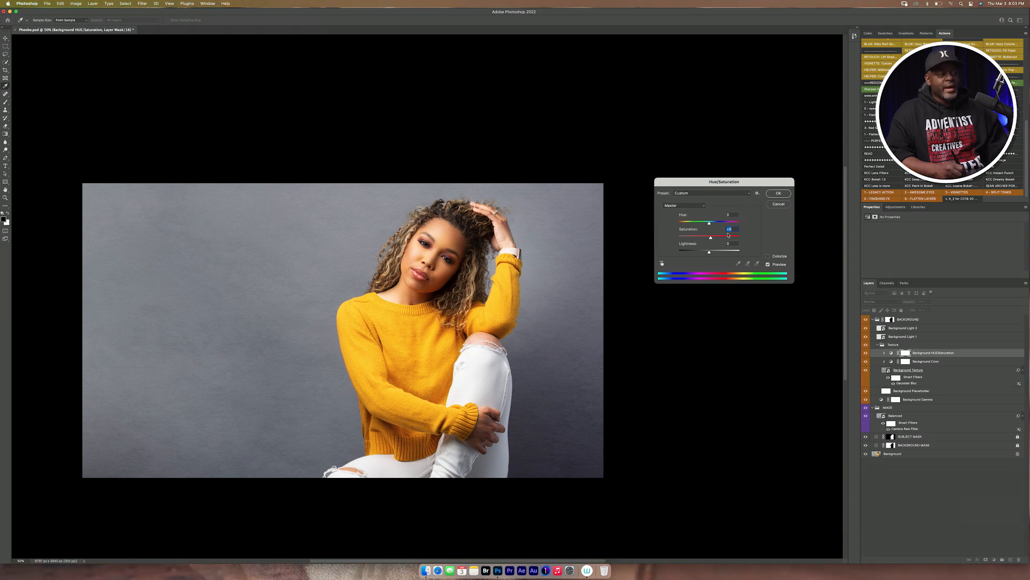
click(779, 194)
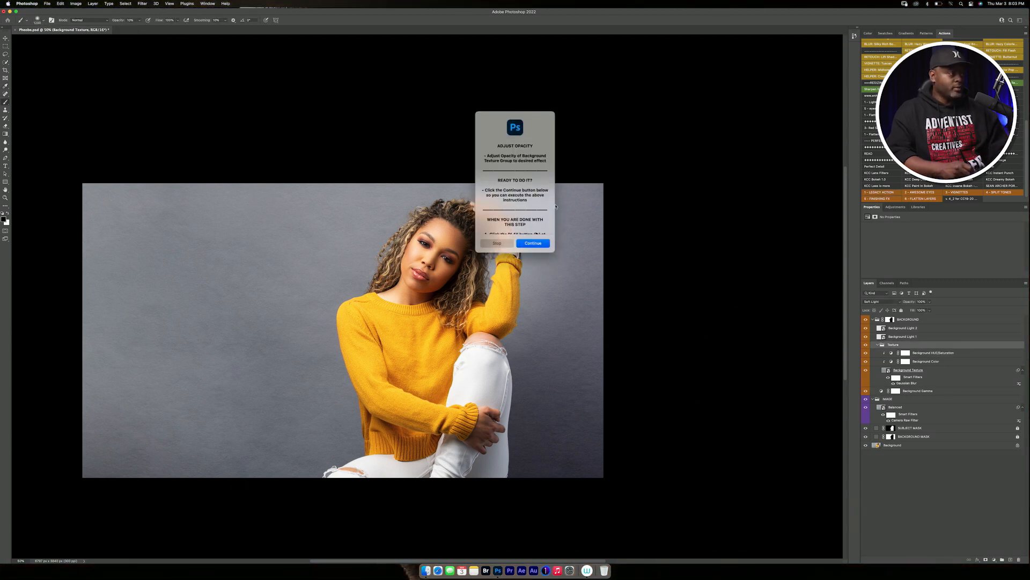
- Set the Texture group's opacity to about 65% after trying it at zero, and apply the layer style
click(537, 244)
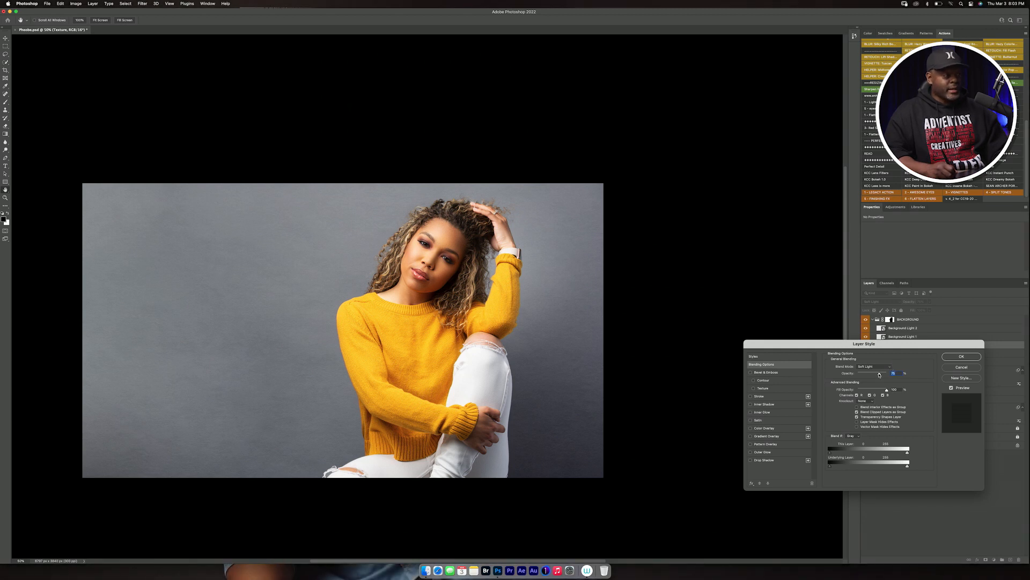
drag(878, 375, 857, 376)
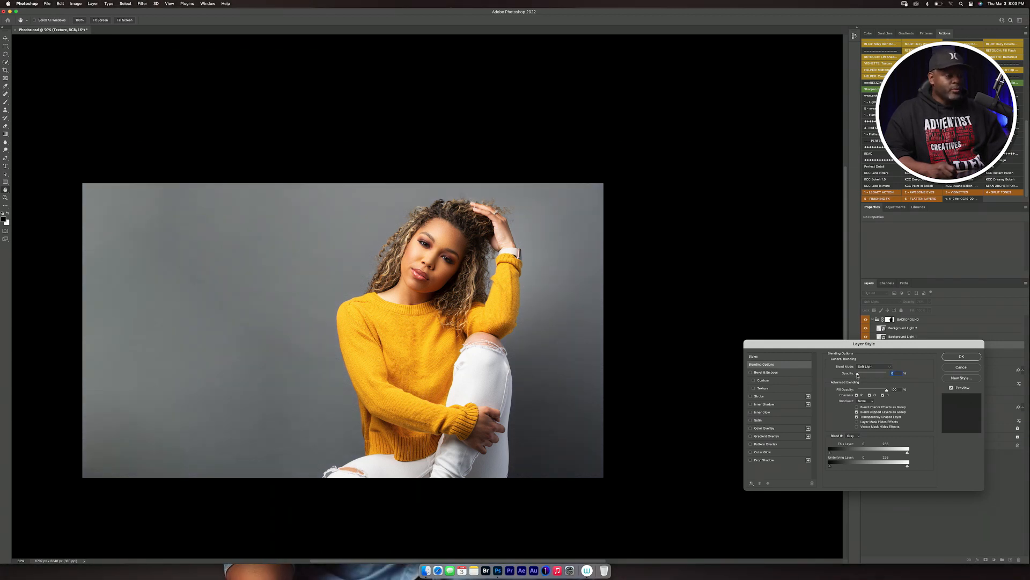
drag(857, 376, 873, 376)
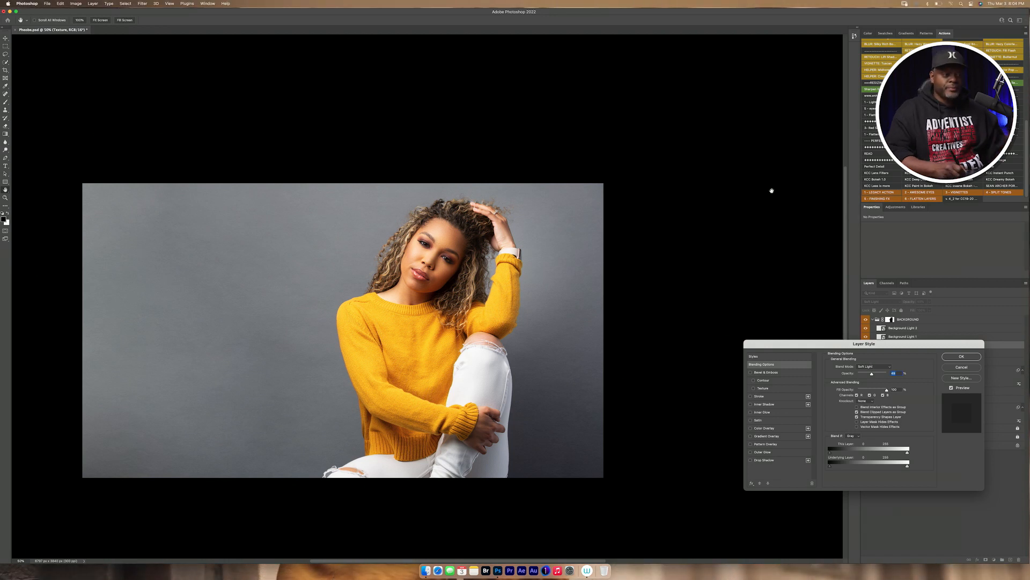
drag(872, 376, 875, 375)
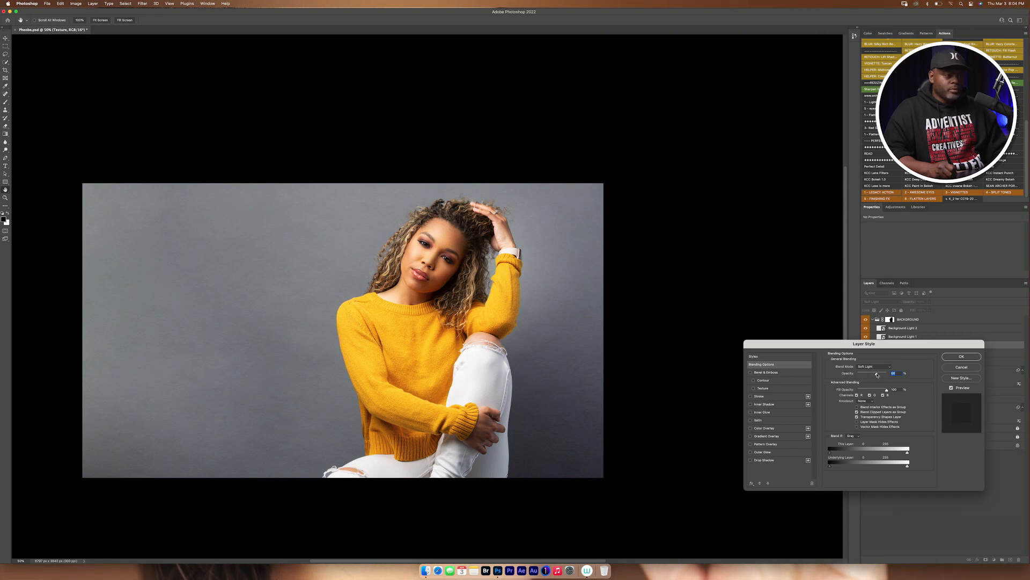
click(956, 357)
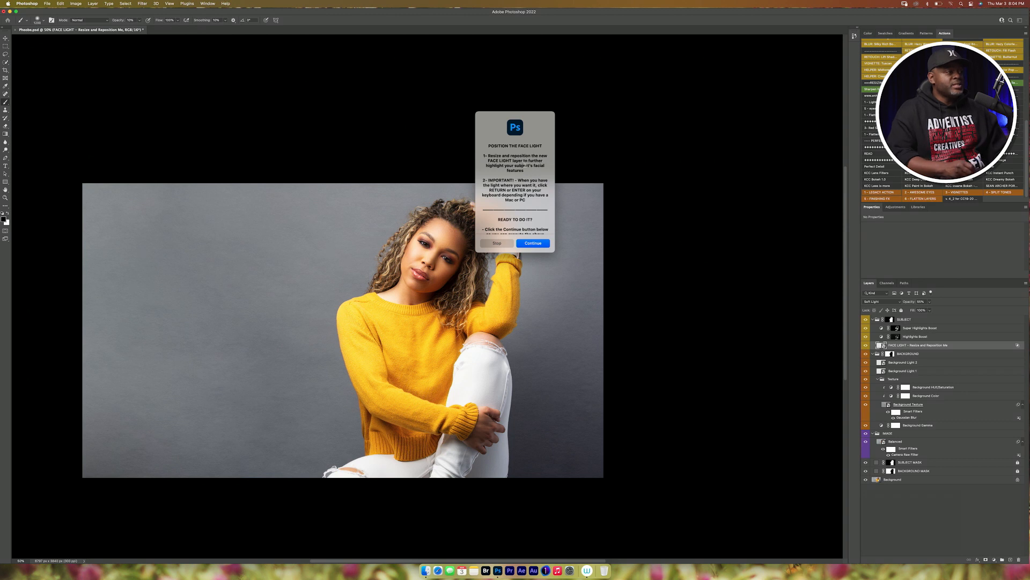
- Move the Face Light beside the subject's face so its area covers the face and the background next to it, and commit the placement
click(539, 244)
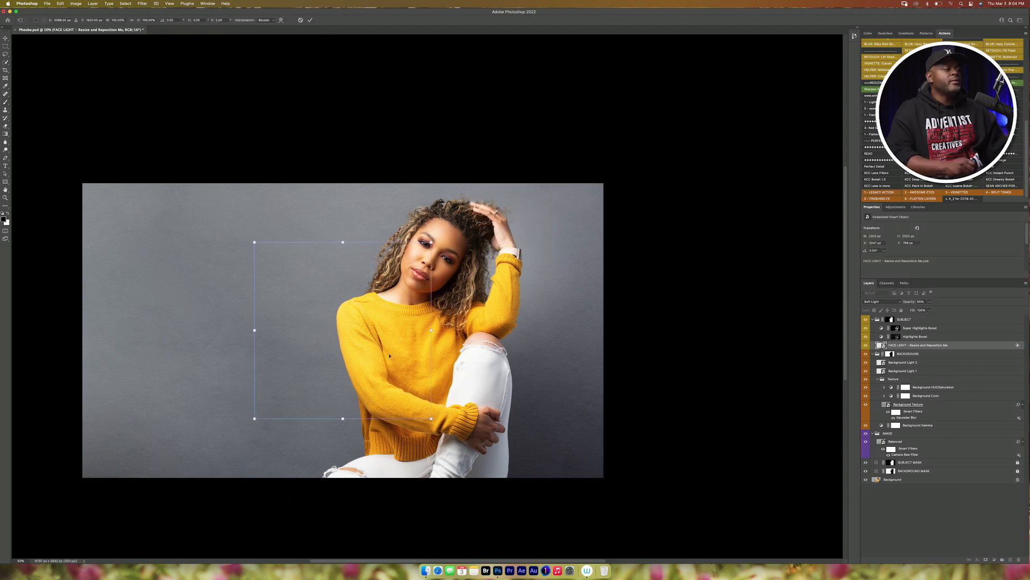
drag(359, 365, 410, 302)
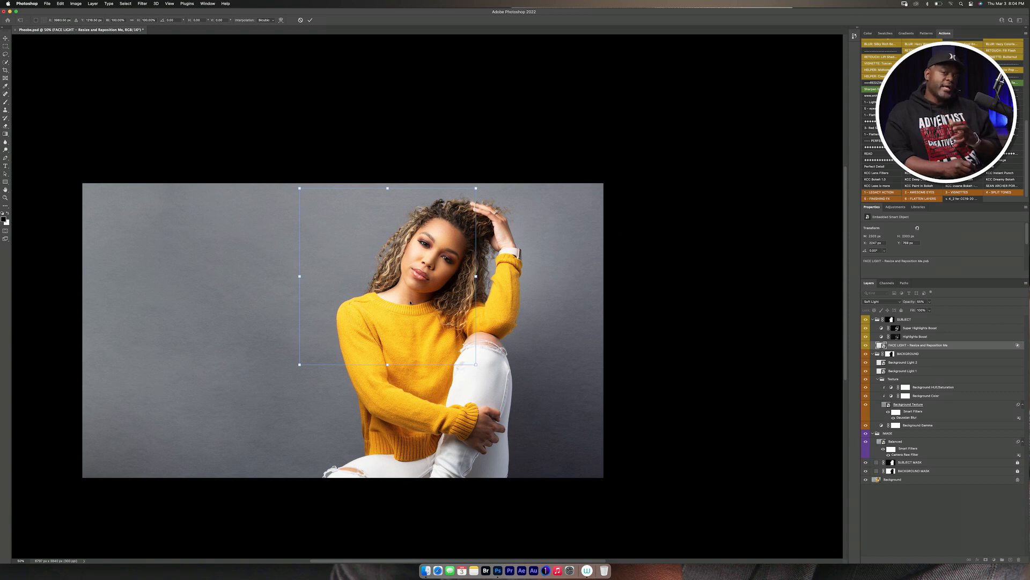
drag(383, 251, 425, 275)
key(super+plus)
key(super+plus)
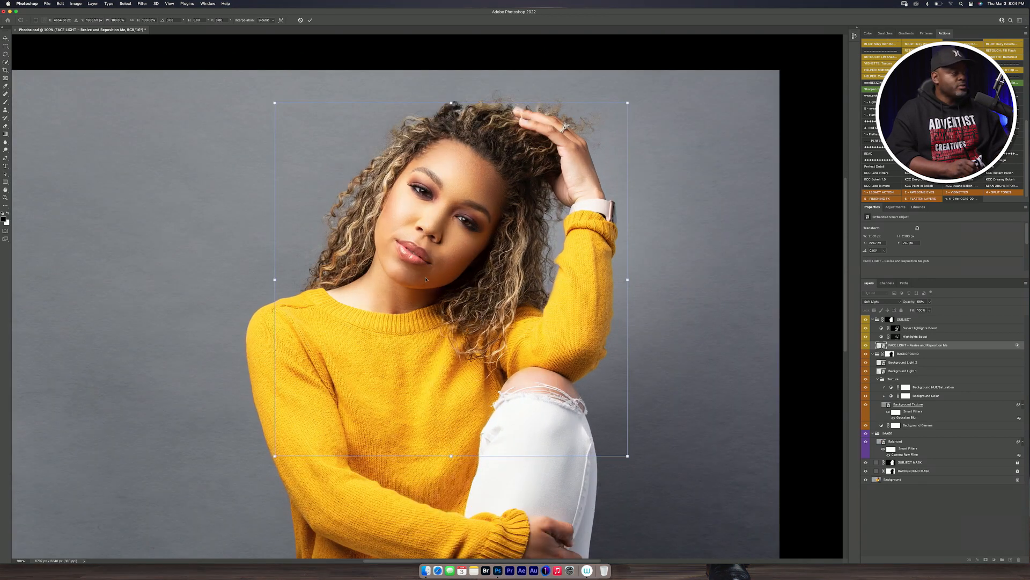
drag(472, 298, 298, 249)
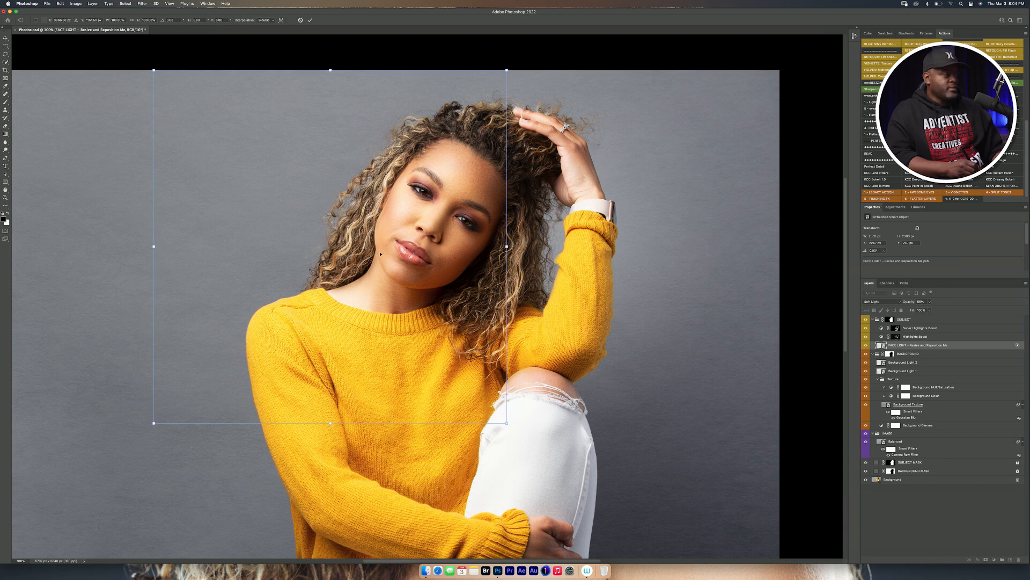
click(310, 20)
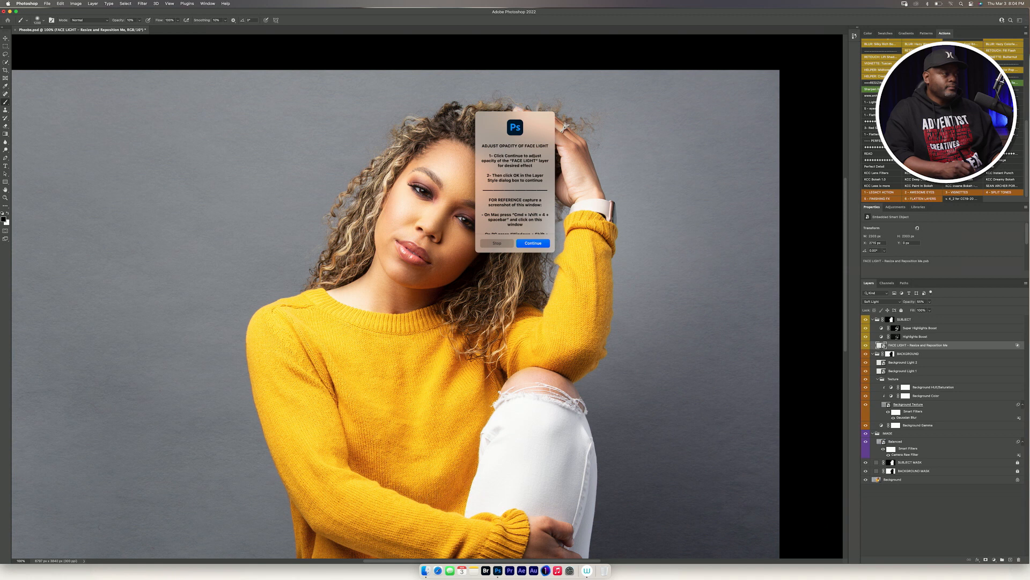
- Try the Face Light at full and minimum opacity, compare it with the preview off, and apply it at about 28% opacity
click(533, 243)
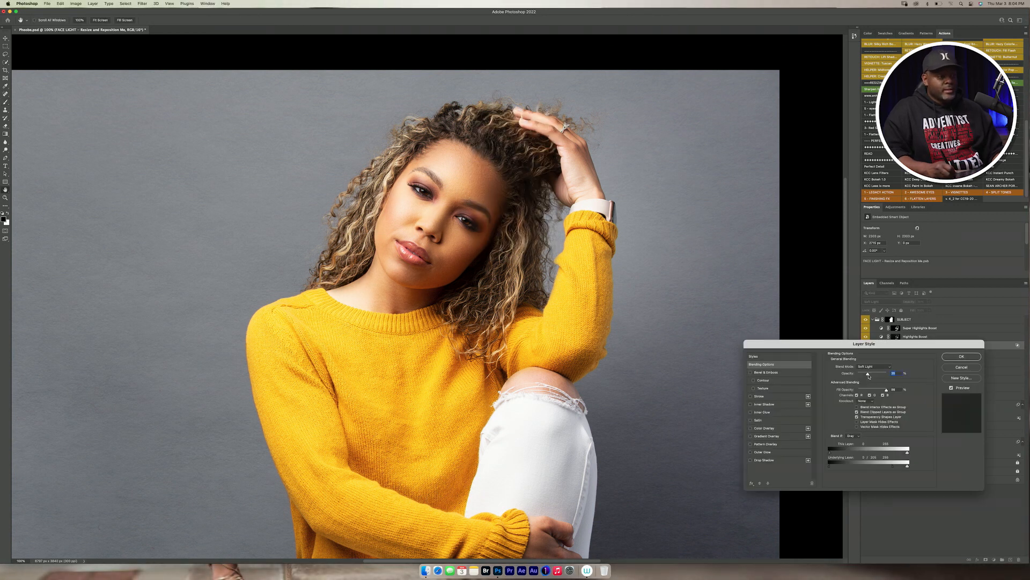
drag(869, 376, 901, 378)
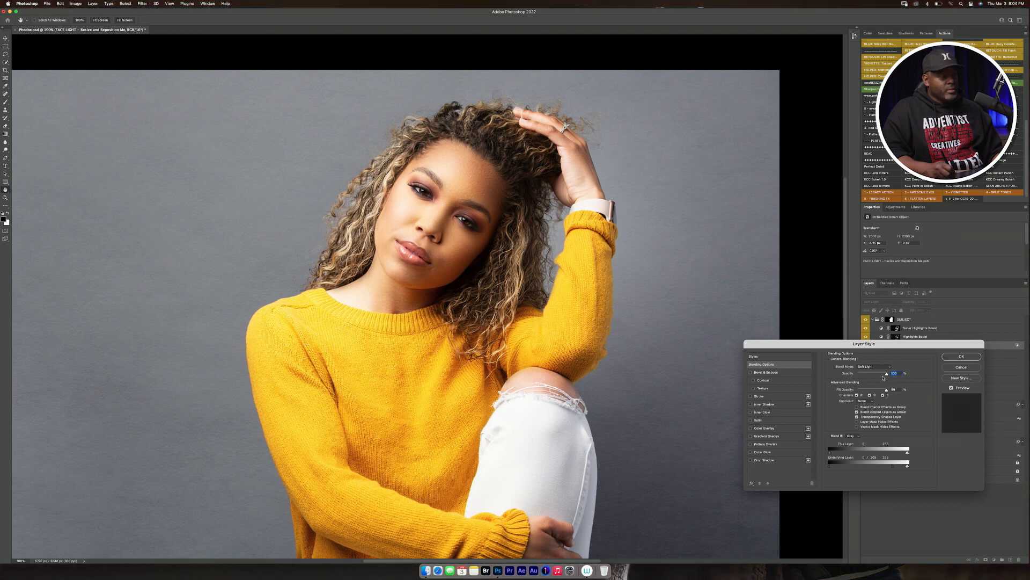
click(884, 375)
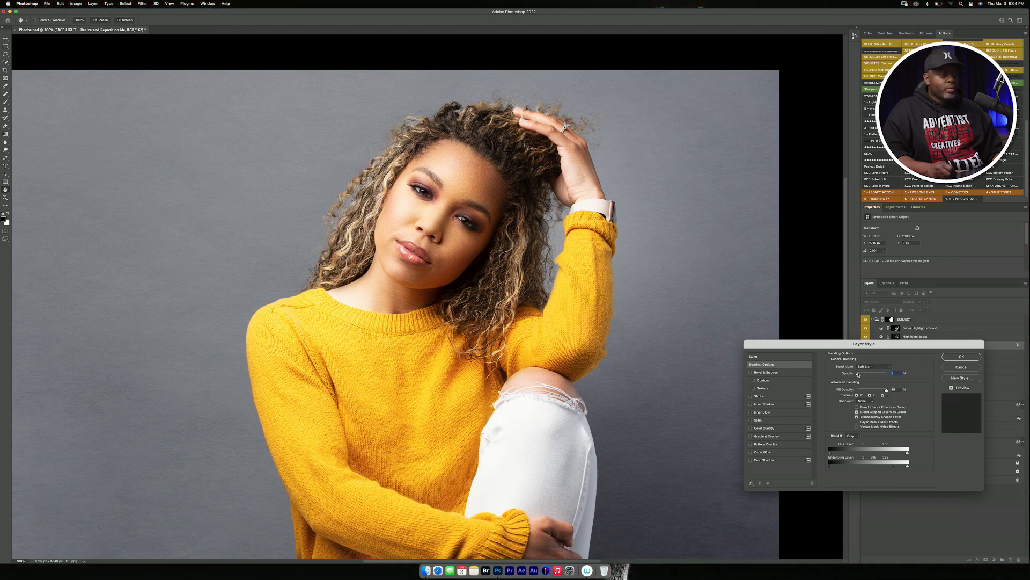
mouse_move(891, 377)
mouse_down()
mouse_move(862, 382)
mouse_move(872, 375)
mouse_up()
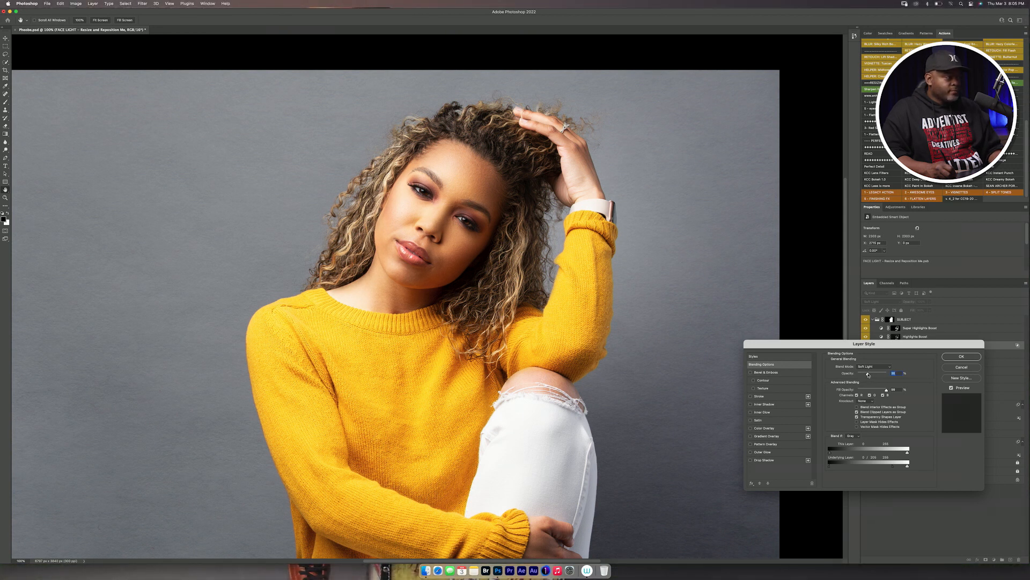
click(952, 387)
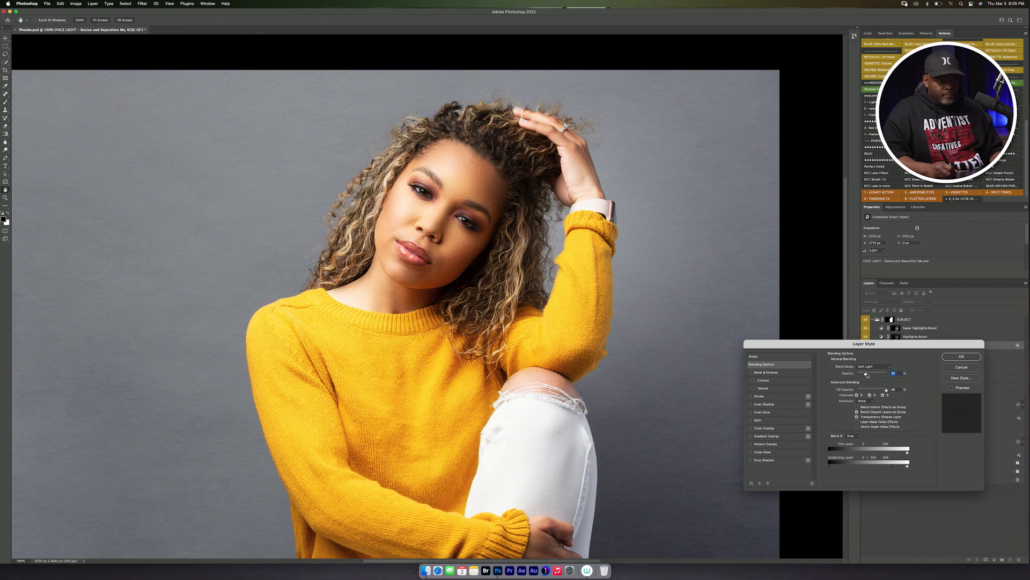
drag(865, 375, 864, 375)
click(963, 357)
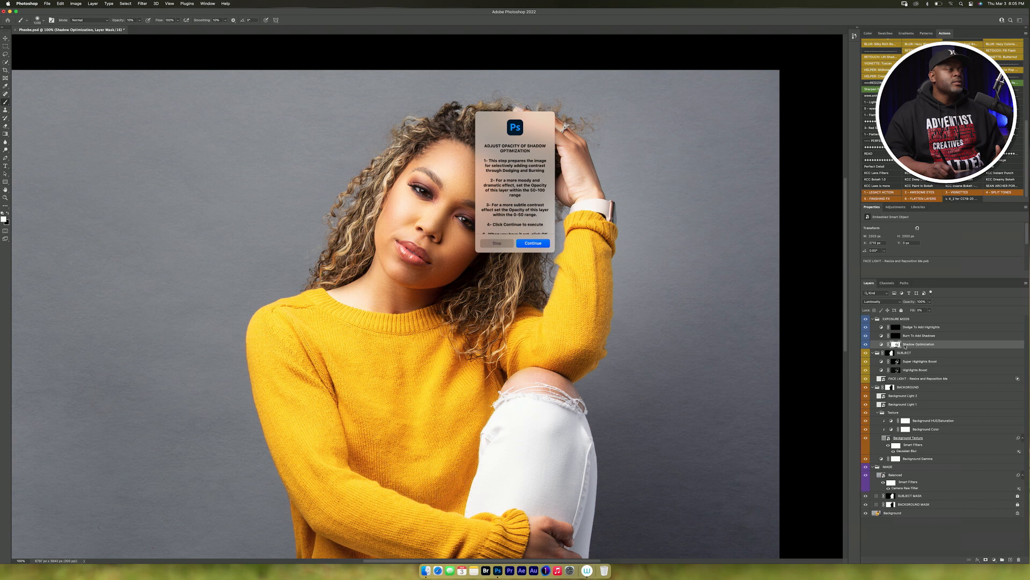
- Raise the Shadow Optimization layer's opacity to about 68% for a moodier, more contrasted look
click(534, 242)
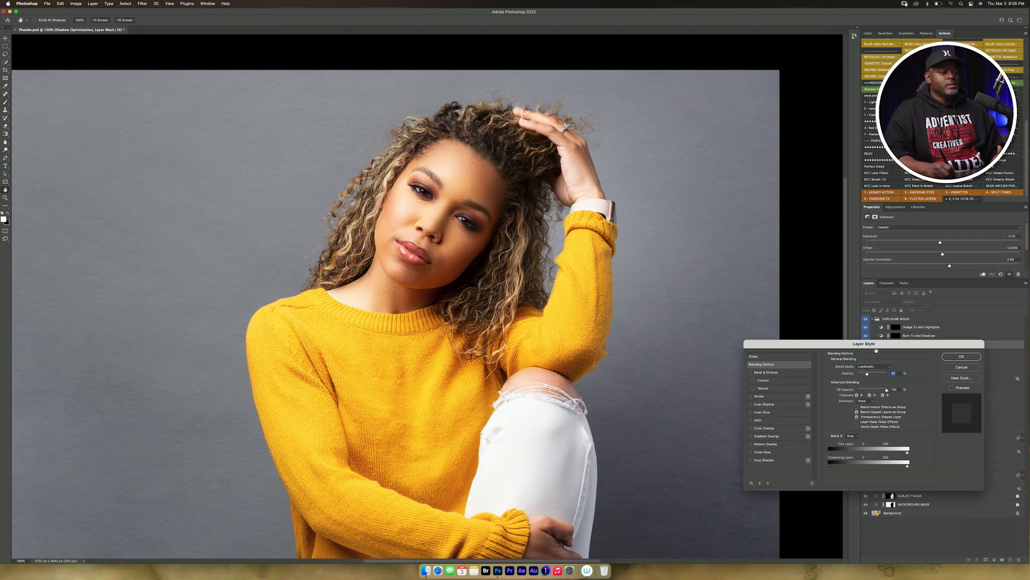
mouse_move(866, 375)
mouse_down()
mouse_move(904, 373)
mouse_move(866, 374)
mouse_move(882, 374)
mouse_up()
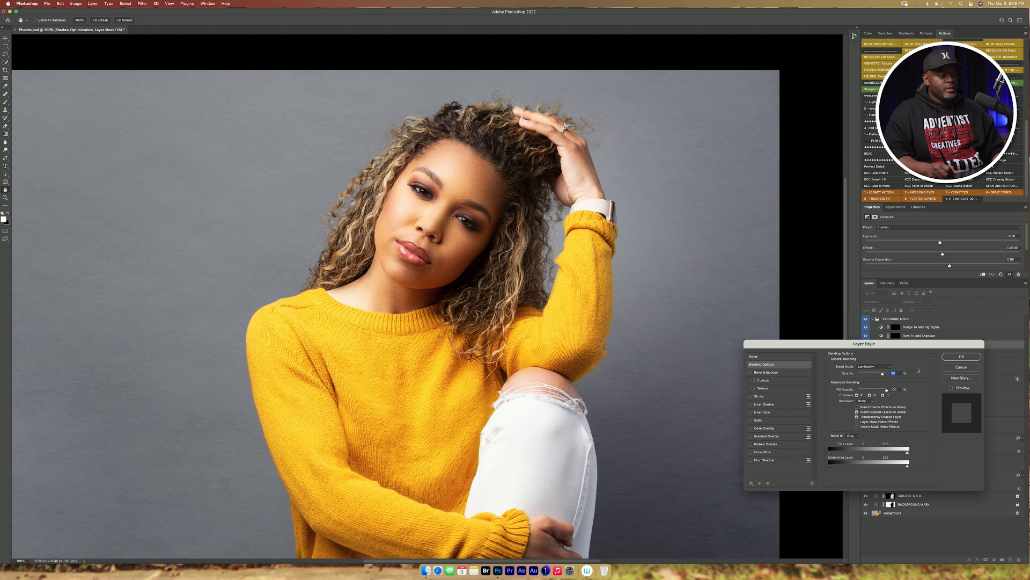
drag(883, 373, 869, 378)
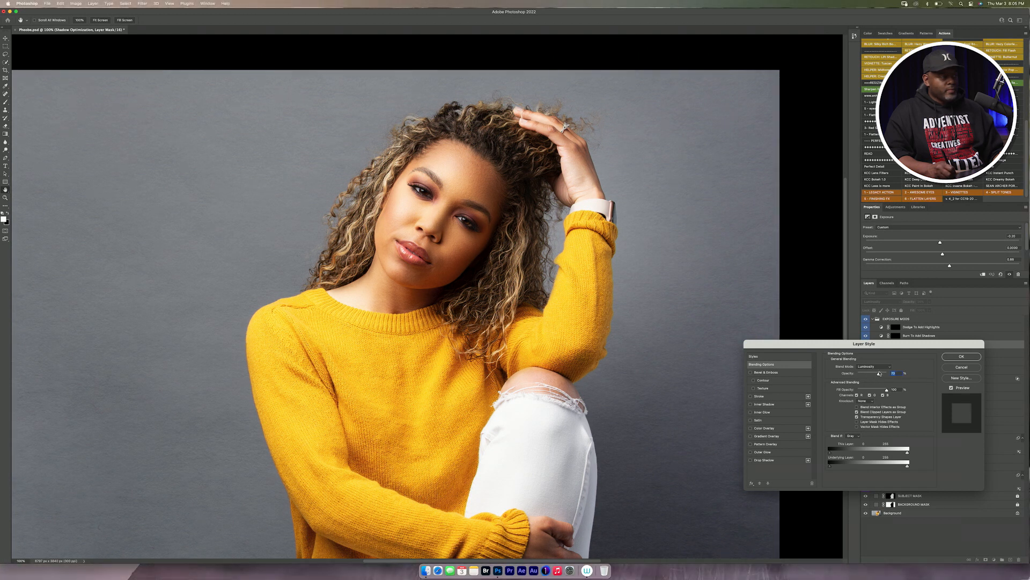
mouse_move(869, 374)
mouse_down()
mouse_move(890, 371)
mouse_move(861, 376)
mouse_move(875, 374)
mouse_up()
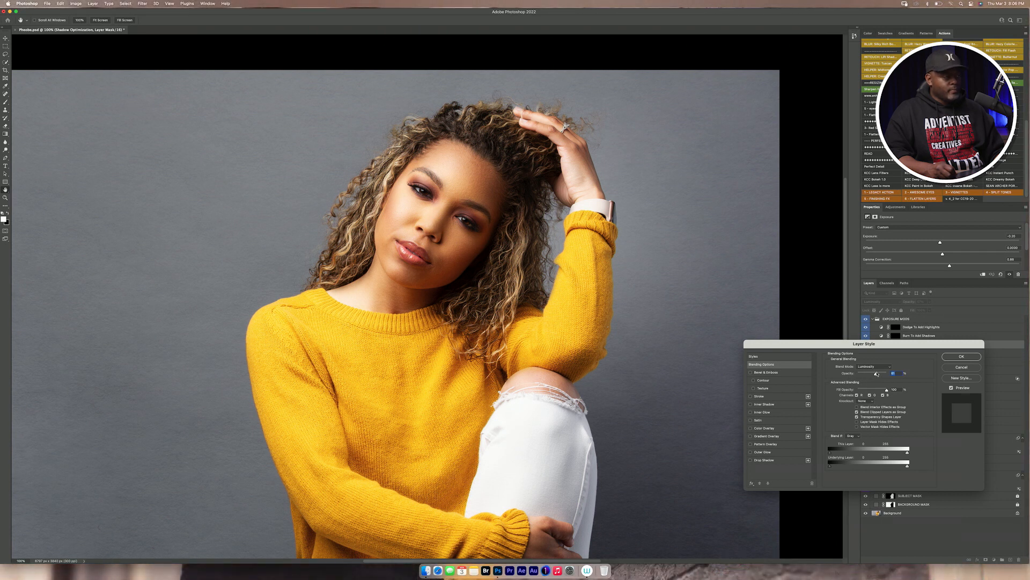
drag(874, 374, 878, 373)
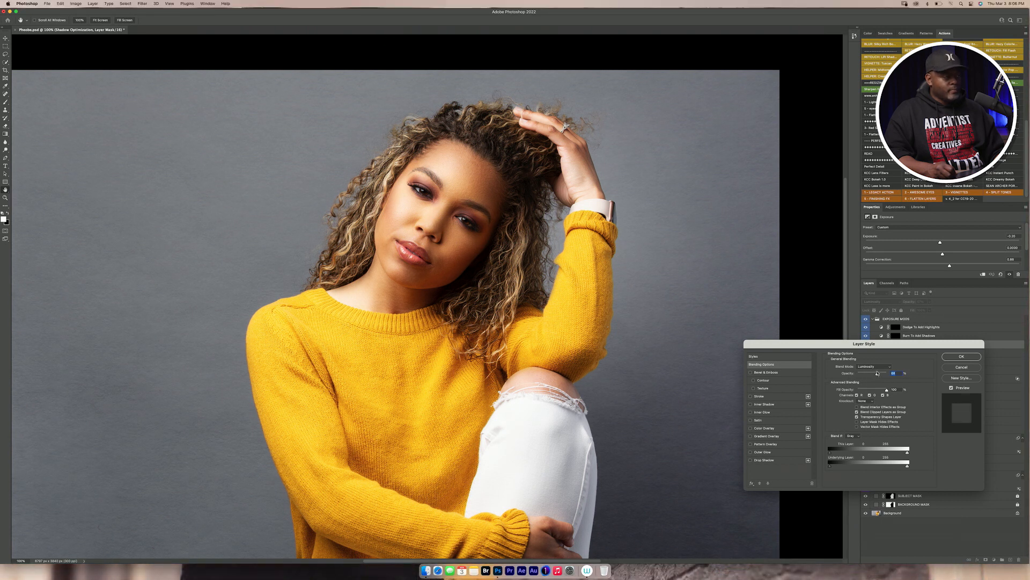
- Compare the image with and without the Shadow Optimization preview, and apply the layer at about 58% opacity
click(951, 388)
click(951, 387)
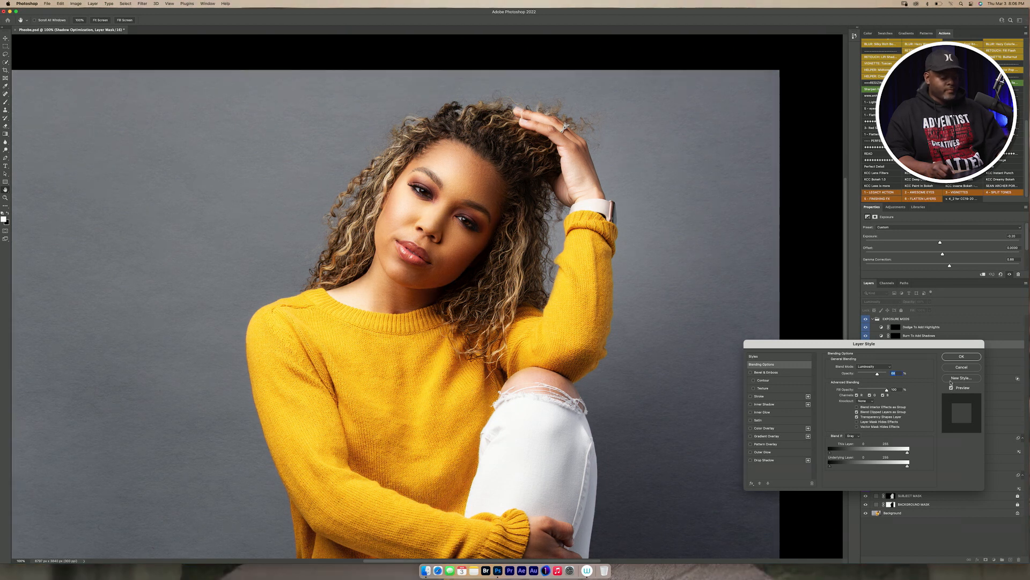
key(super+minus)
key(super+minus)
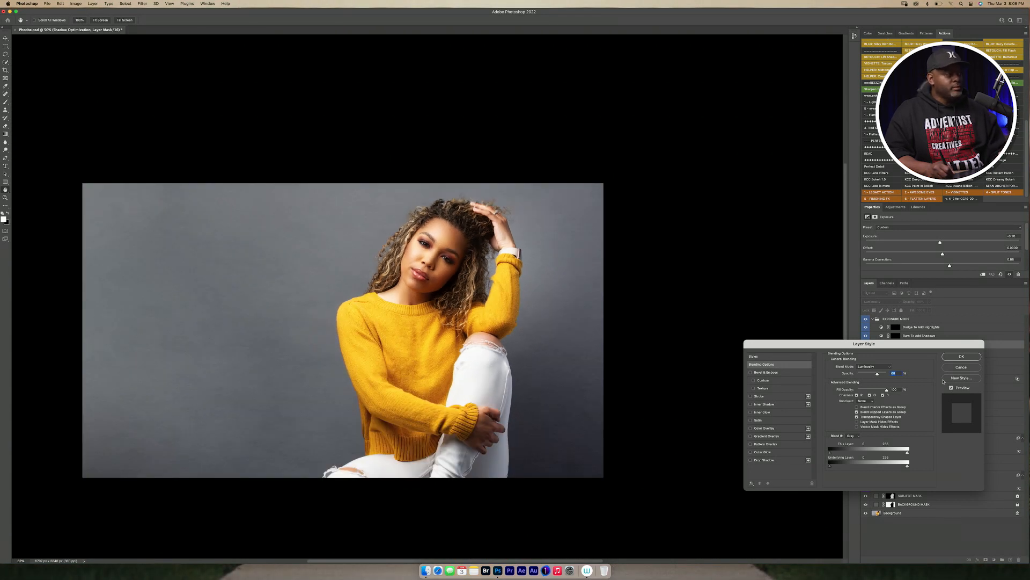
click(952, 387)
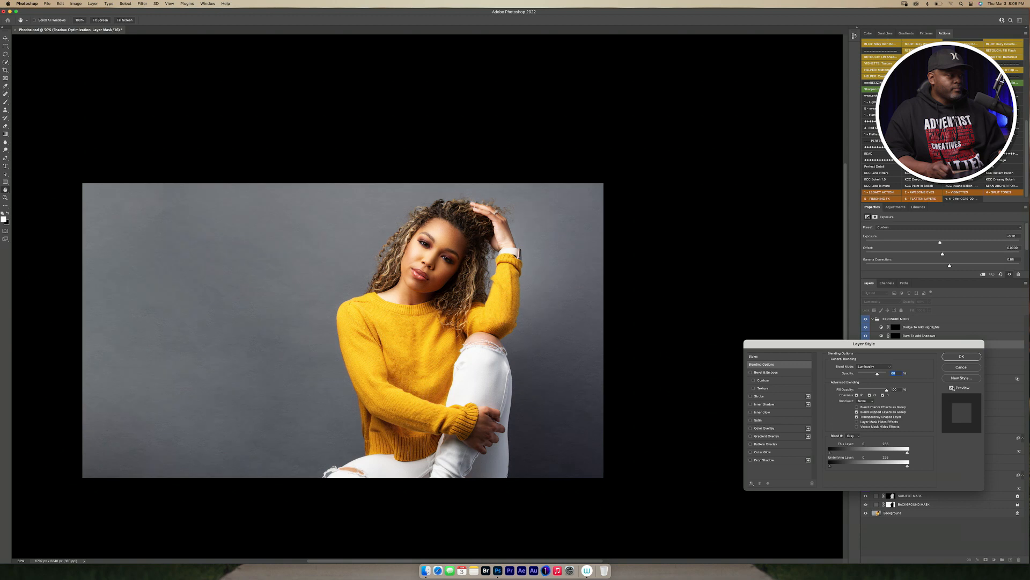
click(951, 388)
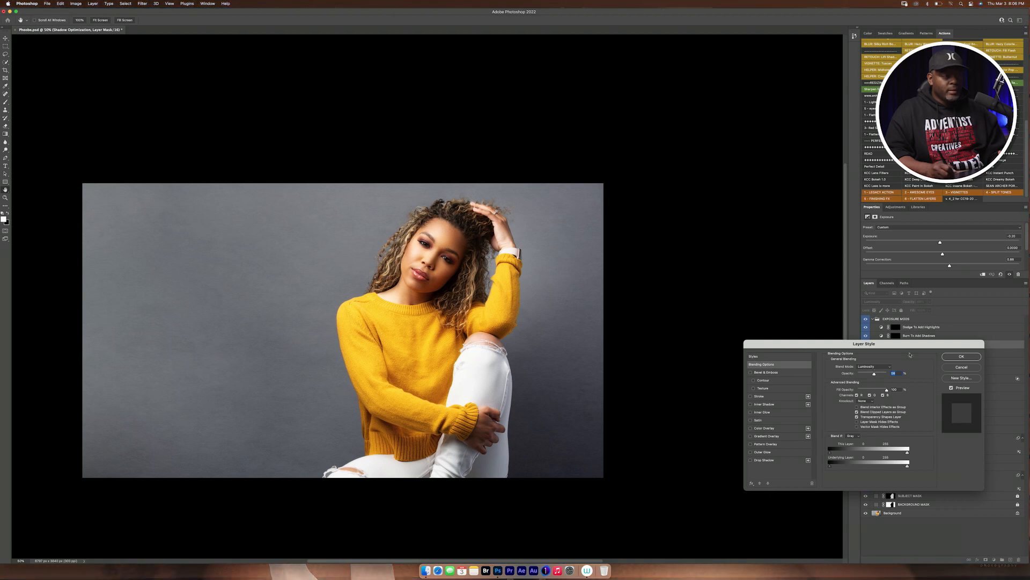
click(962, 357)
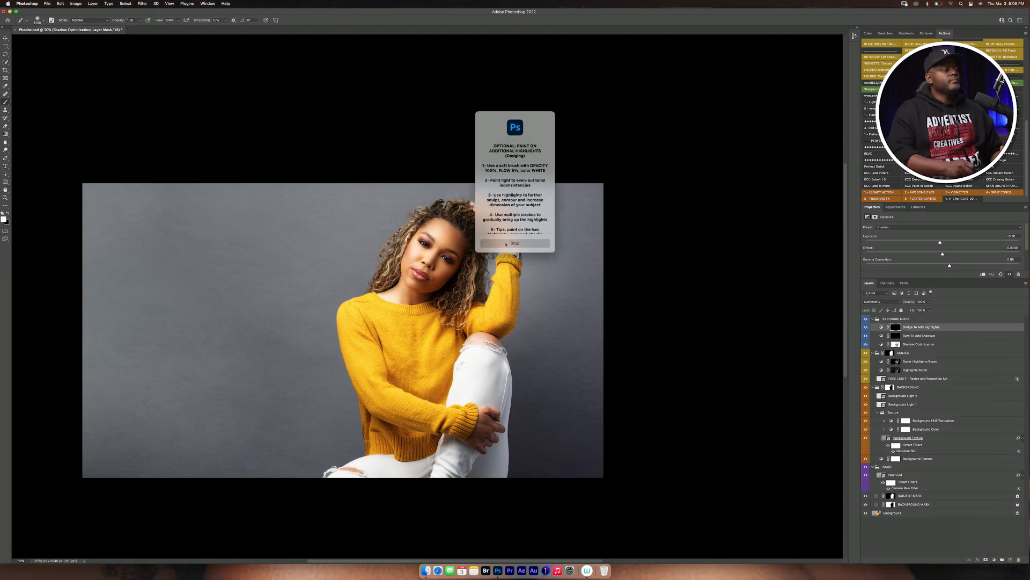
- Stop the action at the optional dodging stage and set the brush opacity to 4% for the Dodge To Add Highlights mask
click(515, 243)
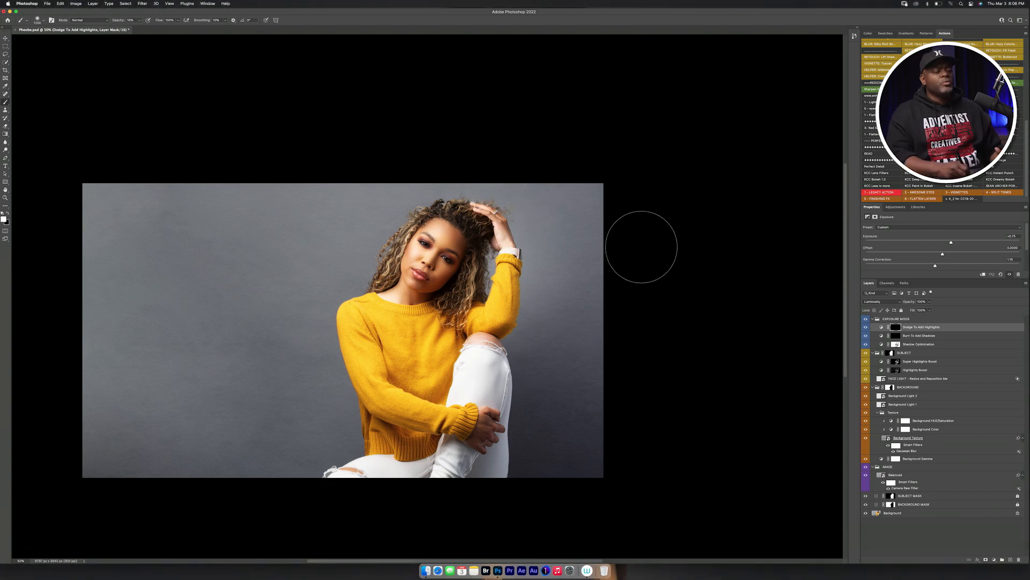
key(super+1)
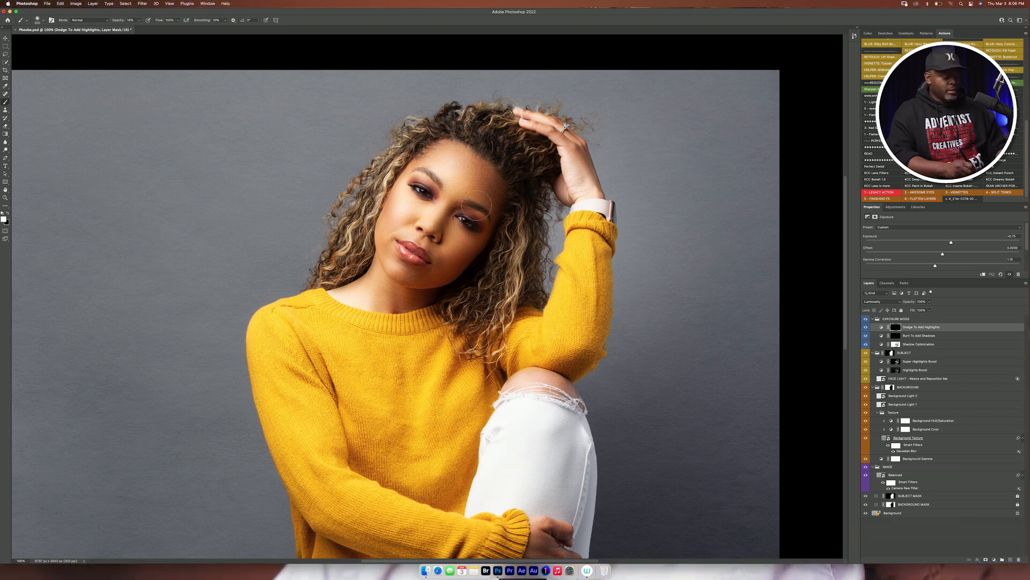
key(0)
key(4)
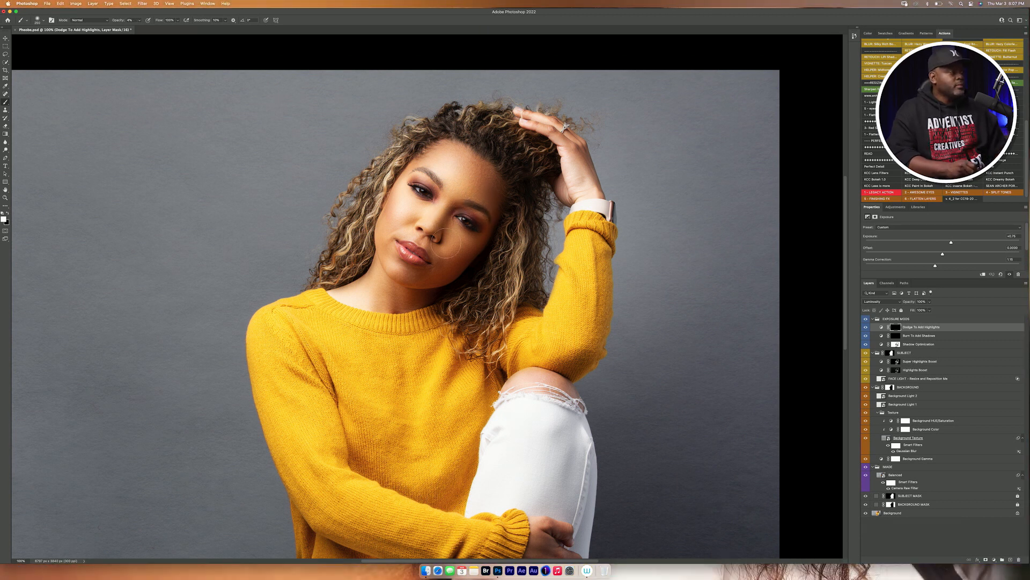
- Shrink the brush for dodging highlights on the face with the Dodge To Add Highlights mask
key(bracketleft)
key(bracketleft)
key(bracketleft)
key(bracketleft)
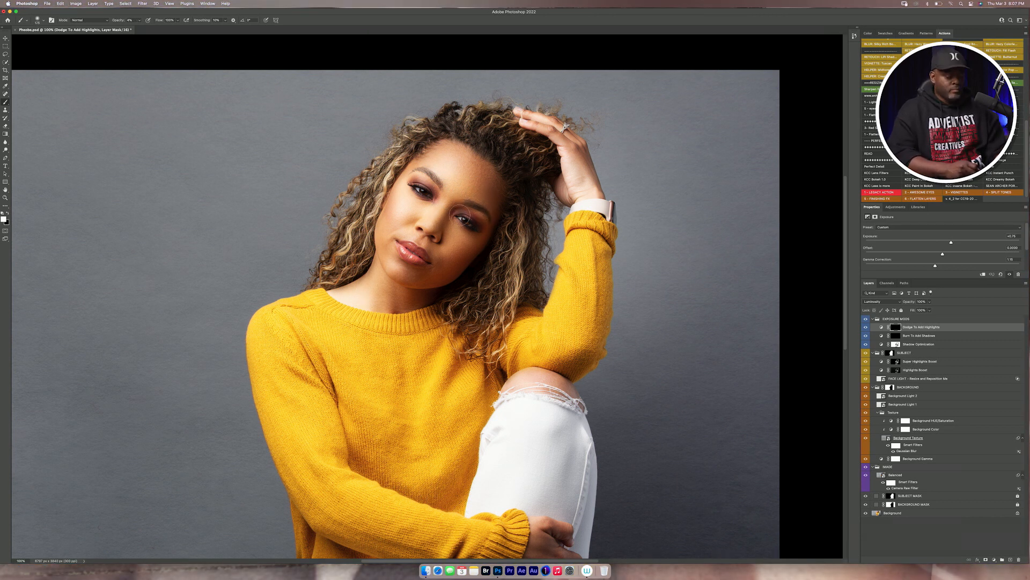
key(super+equal)
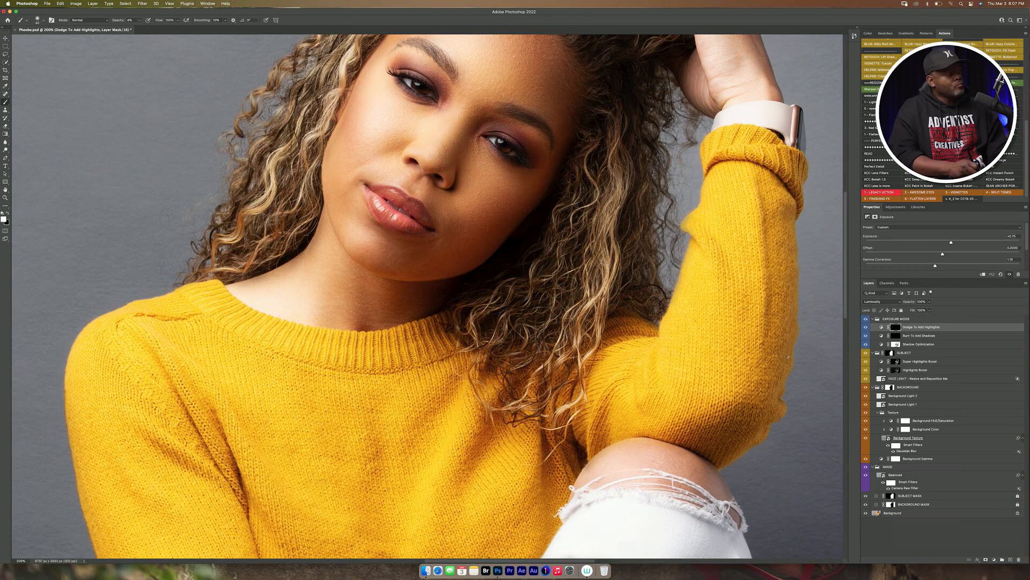
- Select the Burn To Add Shadows layer mask and shrink the brush for painting shadows on the face
click(897, 335)
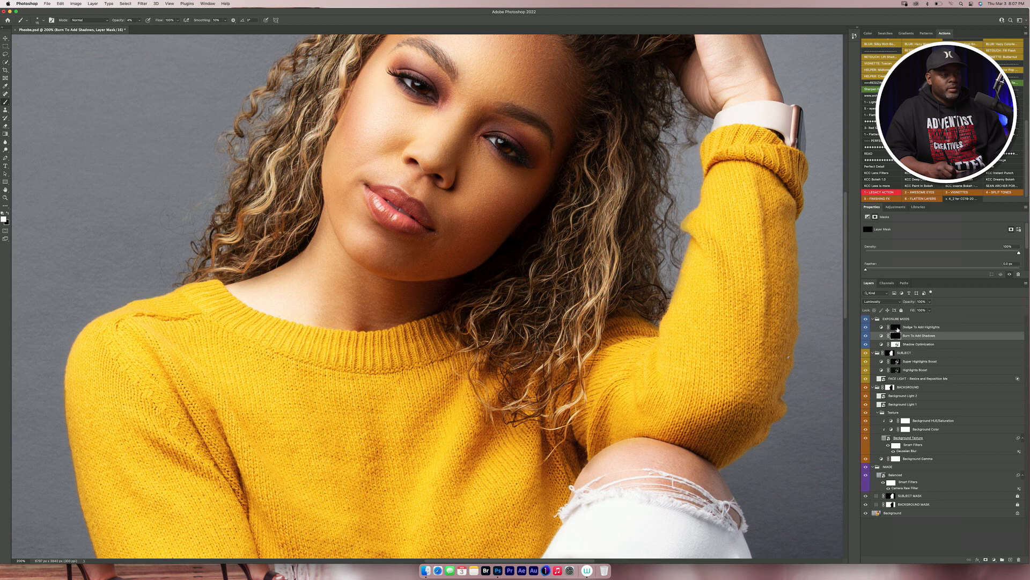
key(super+minus)
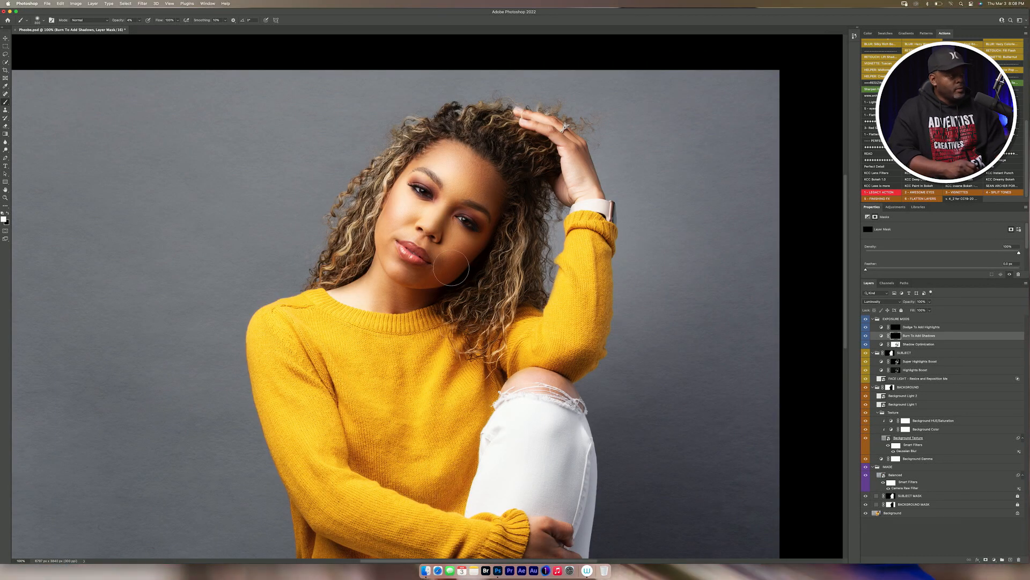
key(bracketleft)
key(bracketleft)
key(bracketleft)
key(bracketleft)
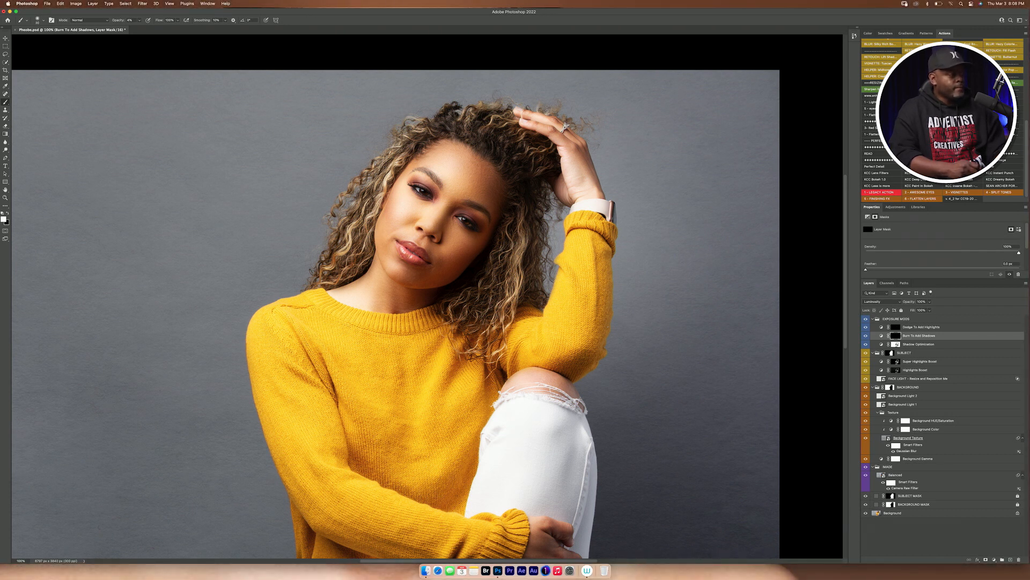
key(super+minus)
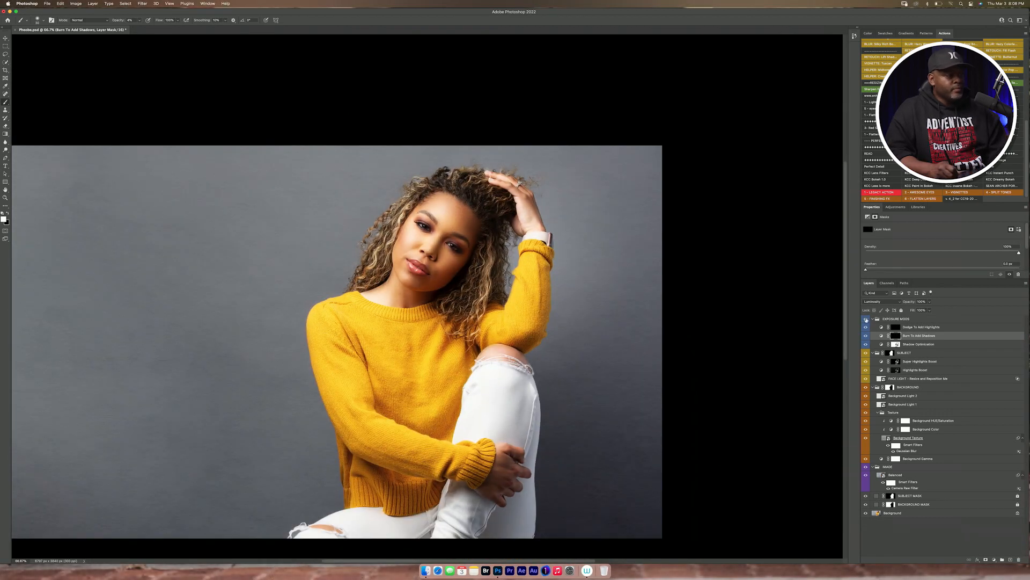
key(super+minus)
key(super+plus)
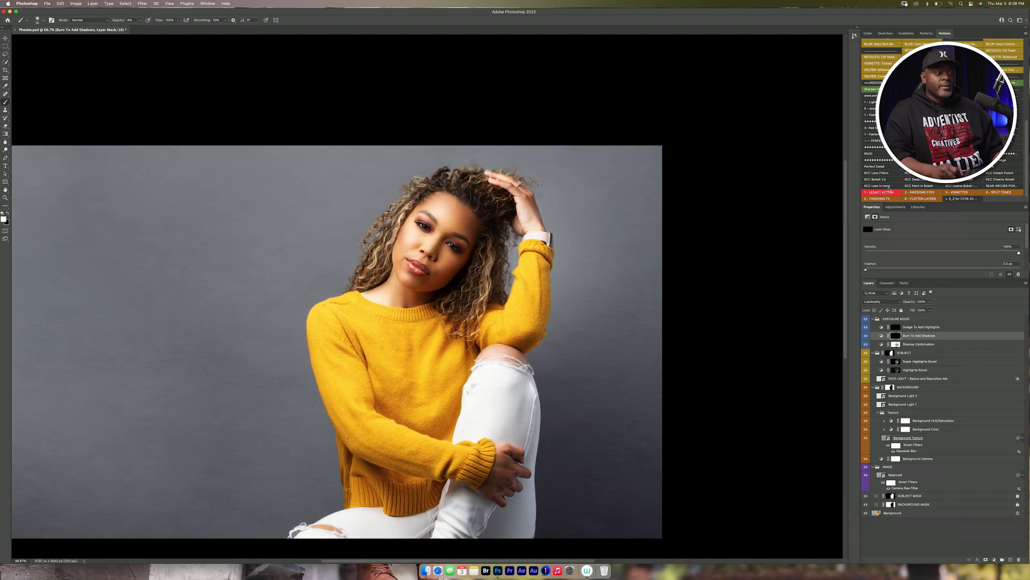
- Select the EXPOSURE MODS group and resume the Legacy Action through its optional burning stage to completion
click(897, 318)
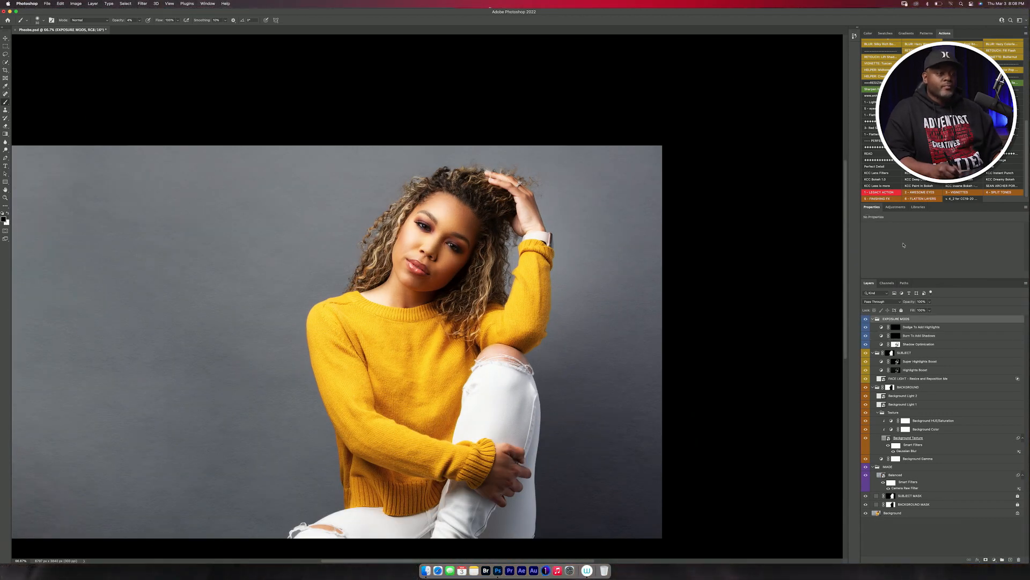
click(889, 192)
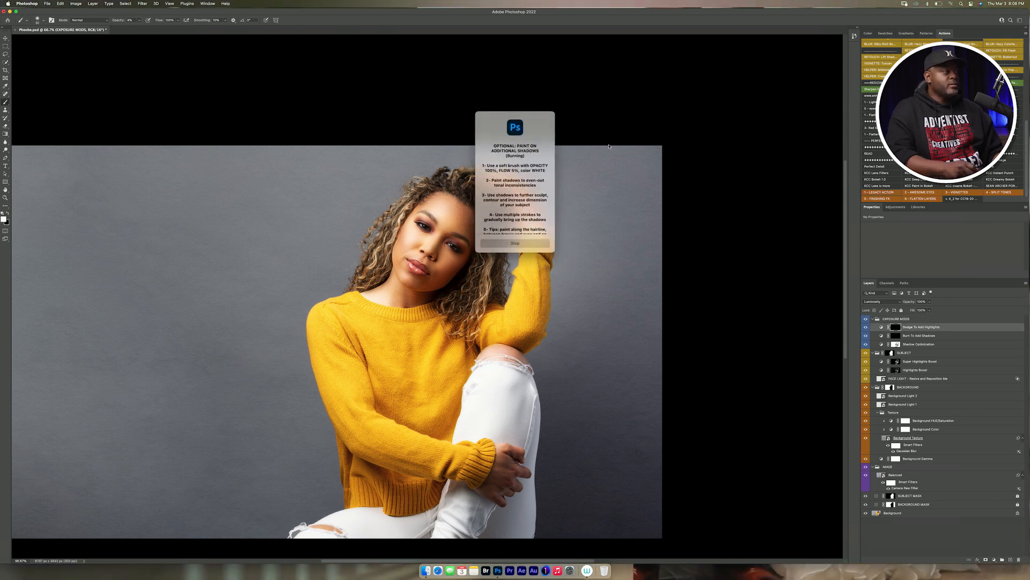
click(512, 243)
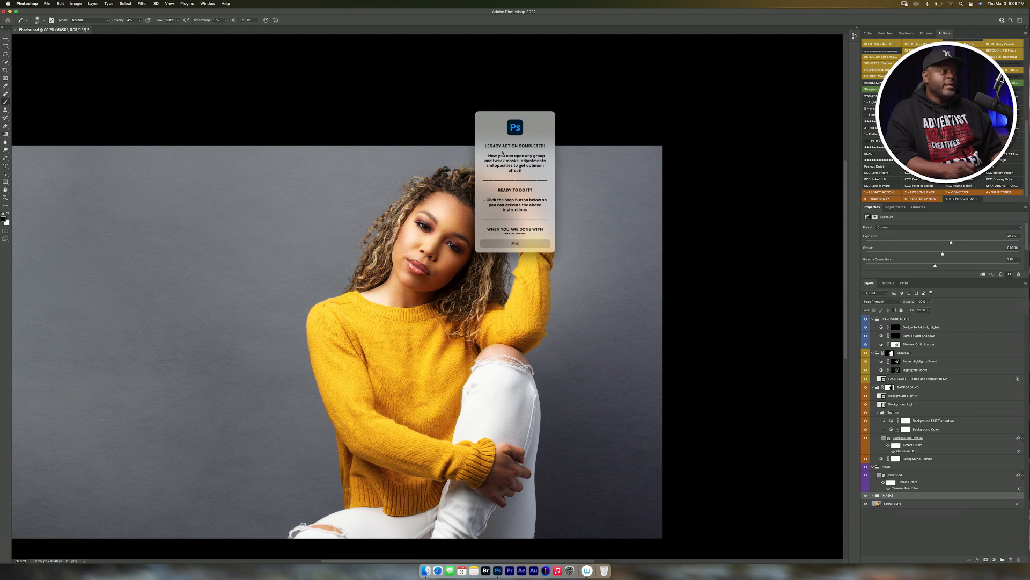
click(518, 242)
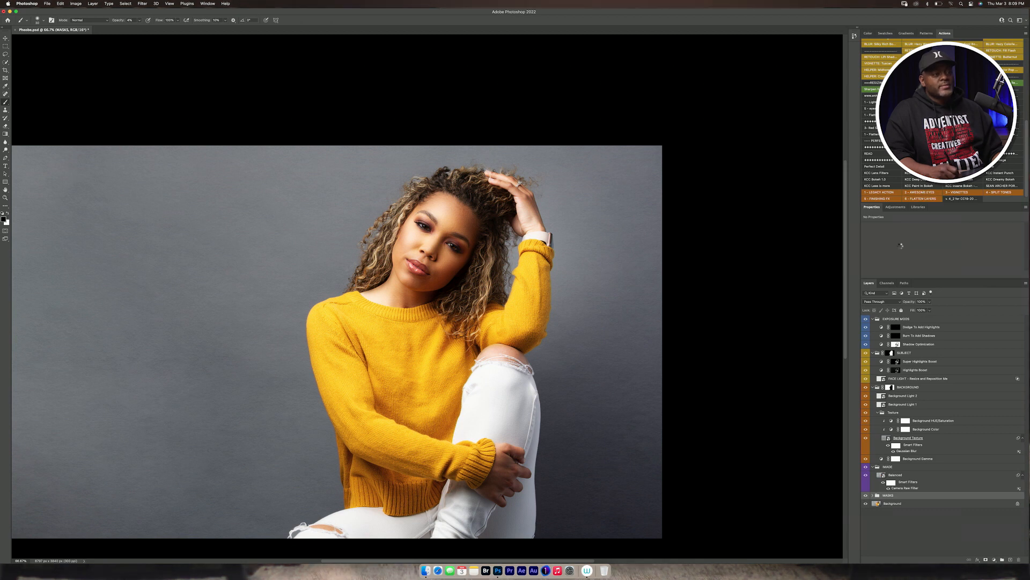
- Run the Awesome Eyes action up to its iris-painting stage and paint both irises white on the COLOR PART OF IRIS mask
click(923, 192)
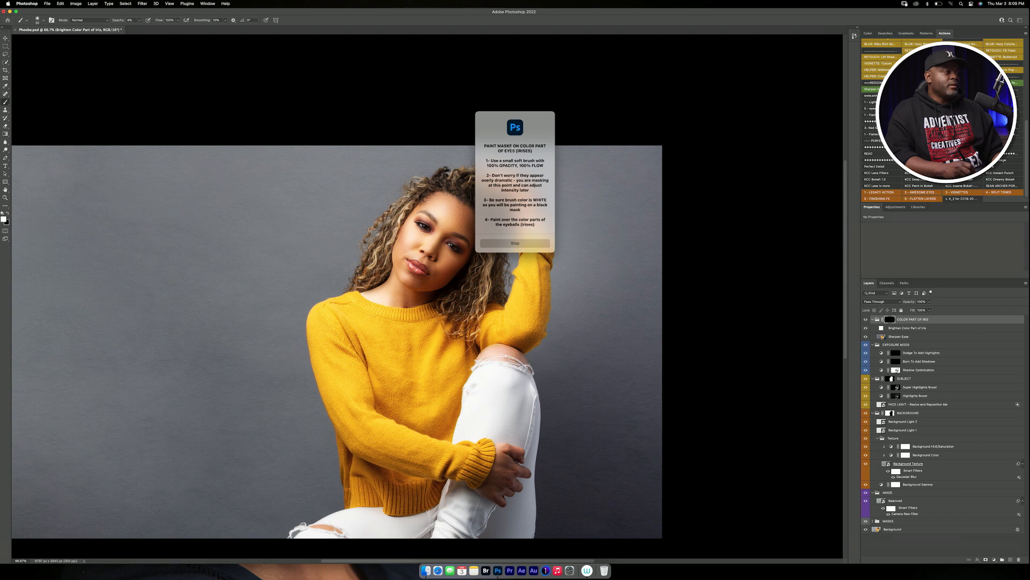
click(515, 243)
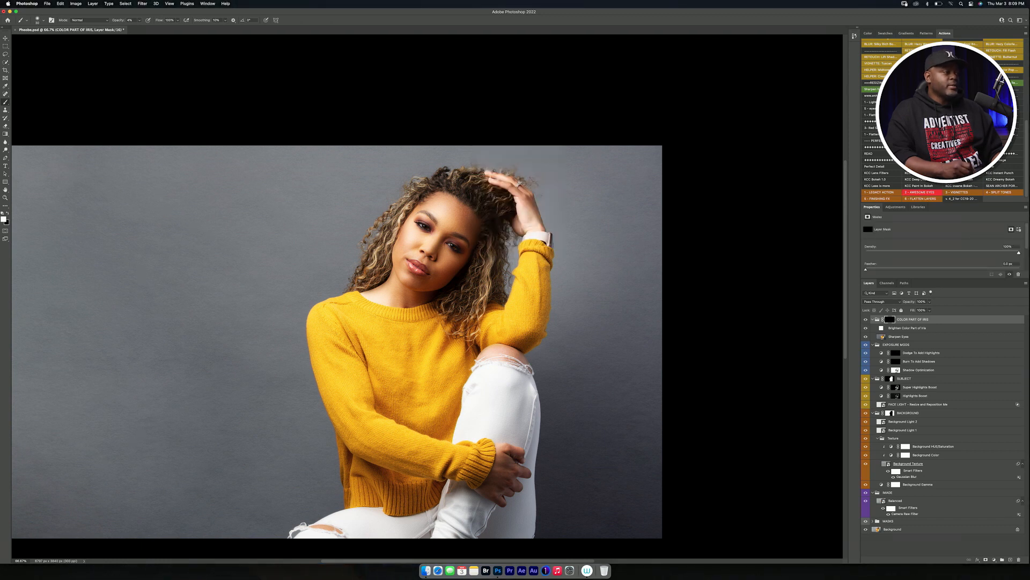
scroll(498, 276, up, 5)
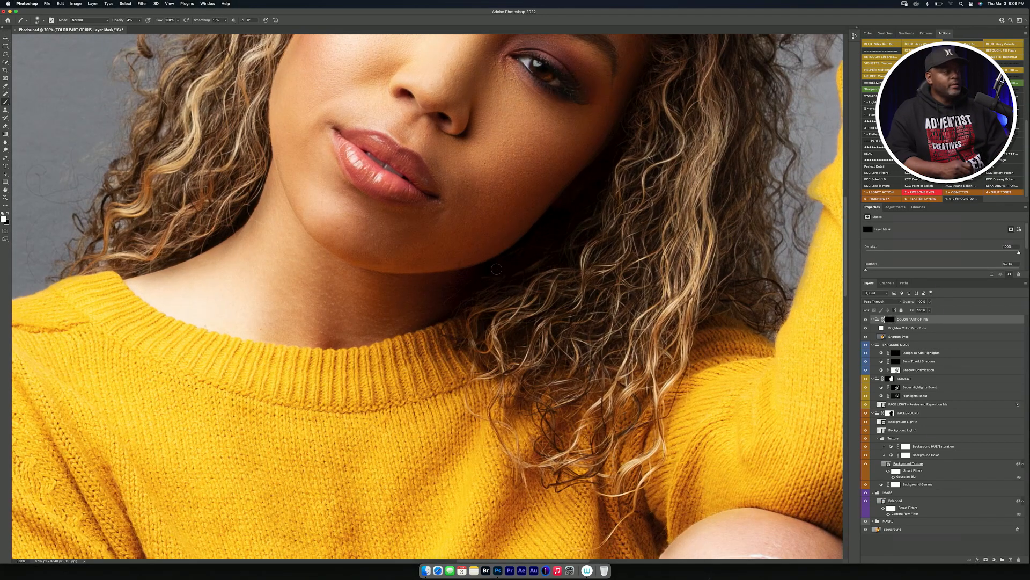
key(space)
drag(508, 177, 608, 409)
drag(610, 339, 595, 345)
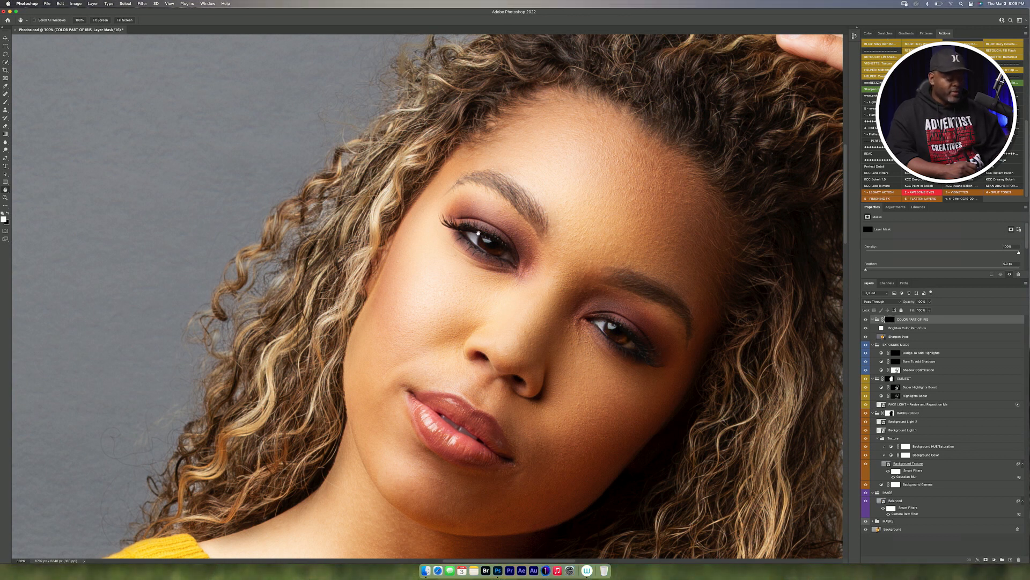
key(b)
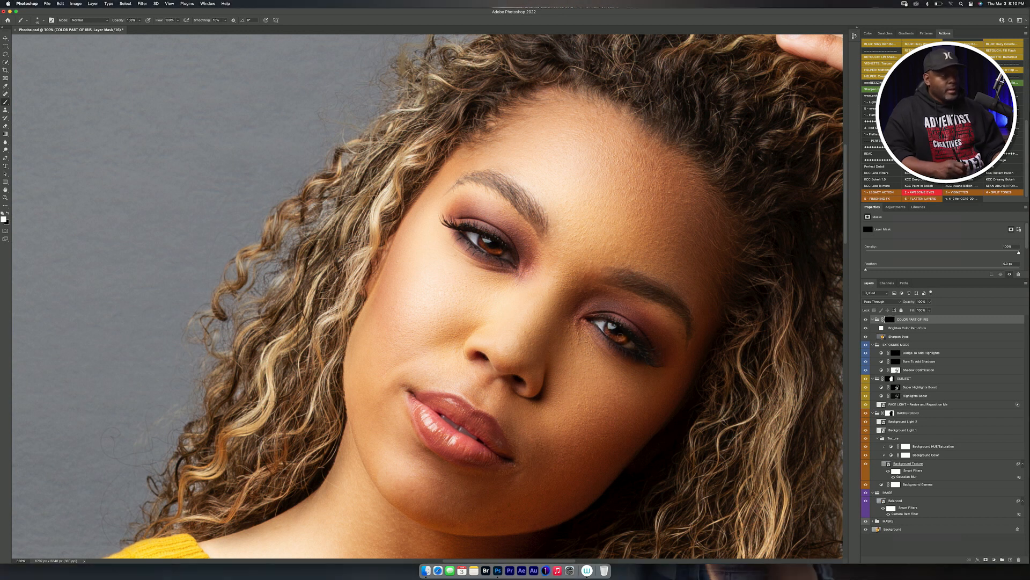
- Check the eyes from farther out, resume the Awesome Eyes action, and open the Brighten Color Part of Iris layer's blending options
key(super+minus)
key(super+minus)
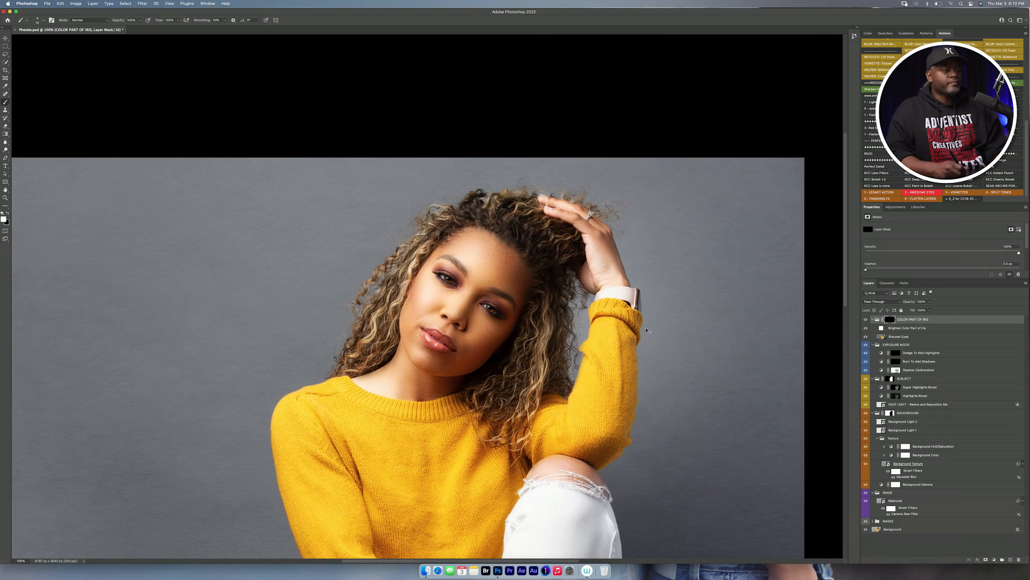
key(super+plus)
key(super+minus)
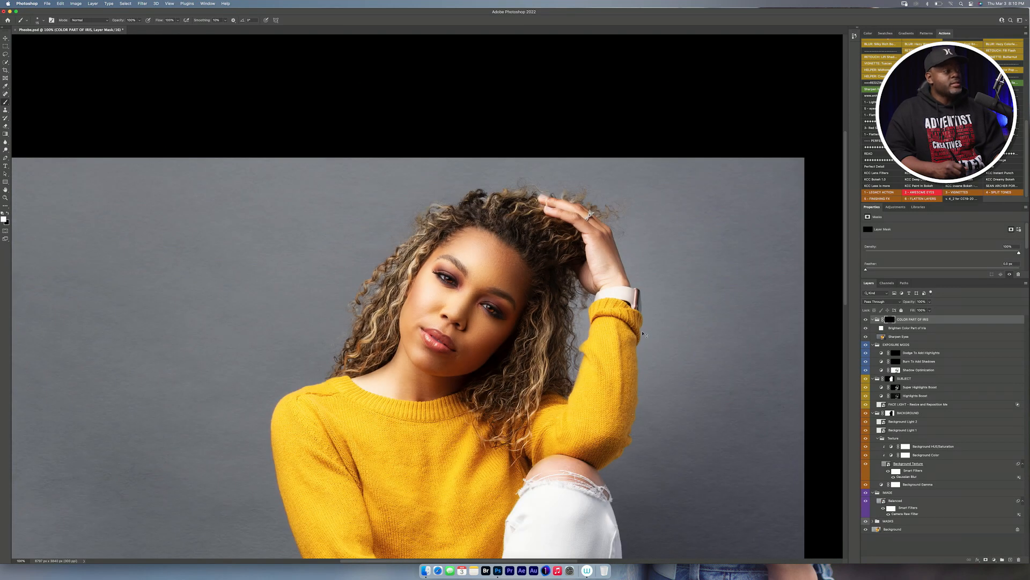
key(super+minus)
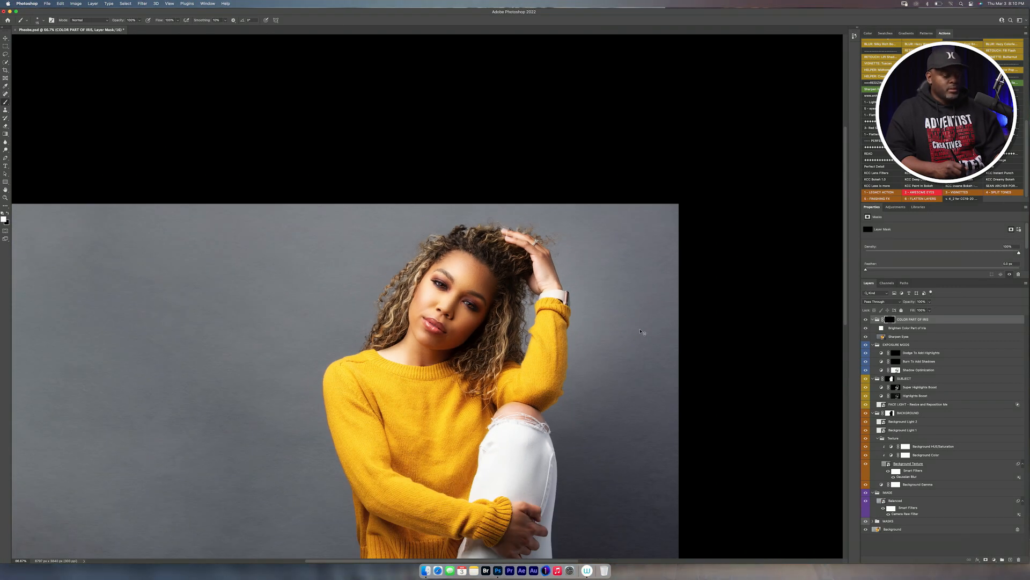
key(super+0)
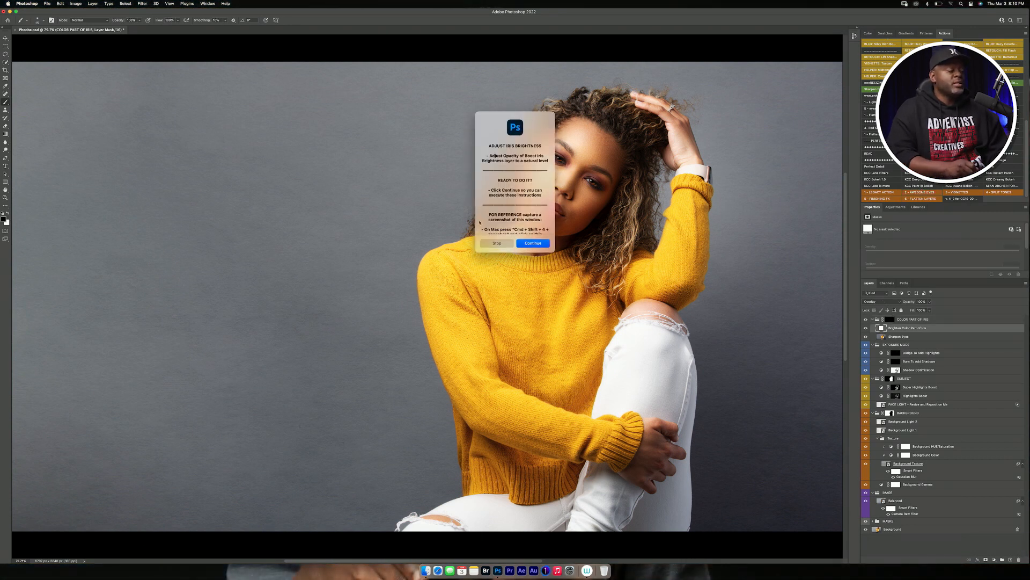
click(528, 243)
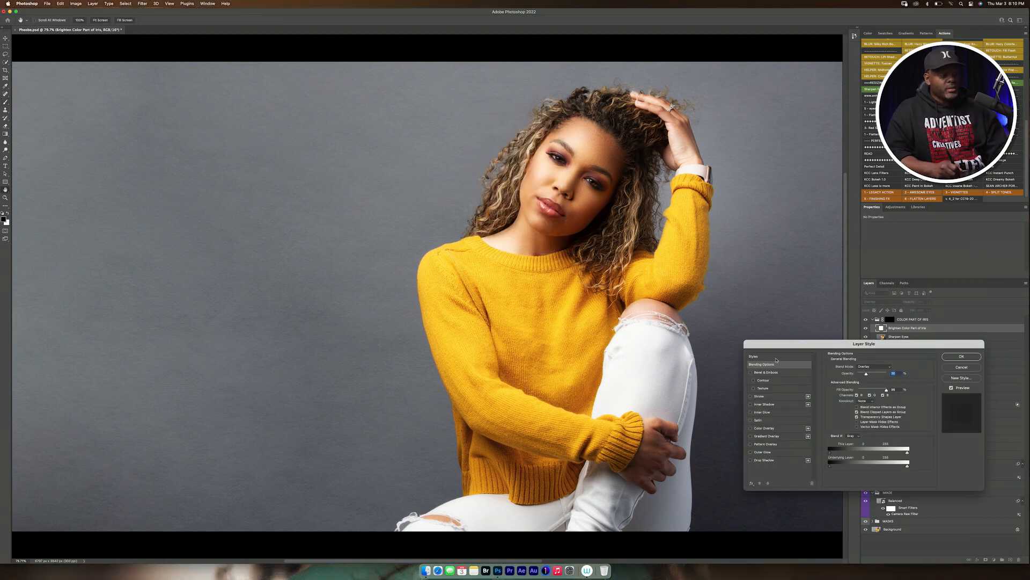
- Try the Brighten Color Part of Iris layer at near-minimum opacity and raise it to about 28%
key(super+equal)
key(super+equal)
drag(697, 193, 484, 503)
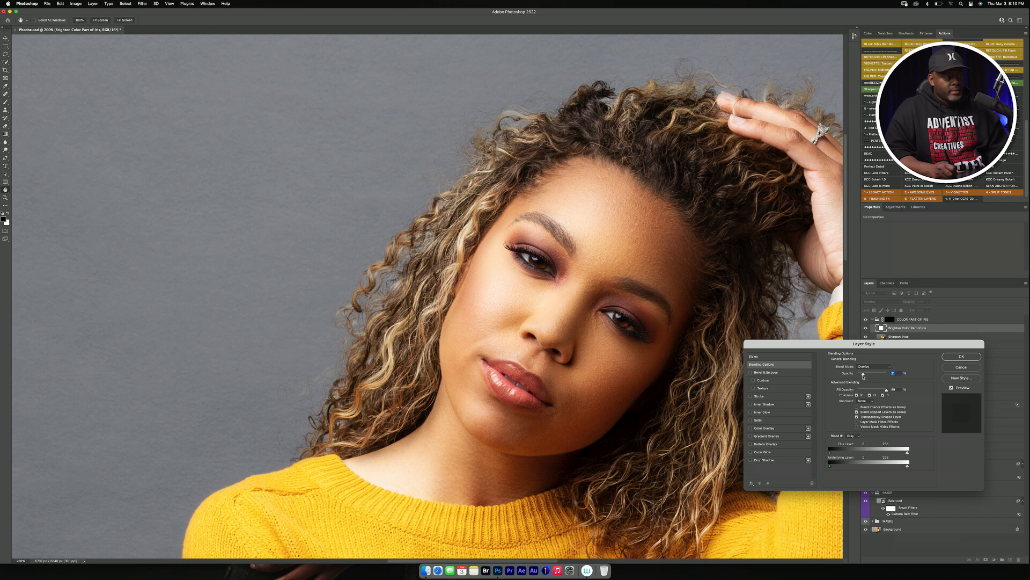
drag(860, 377, 848, 354)
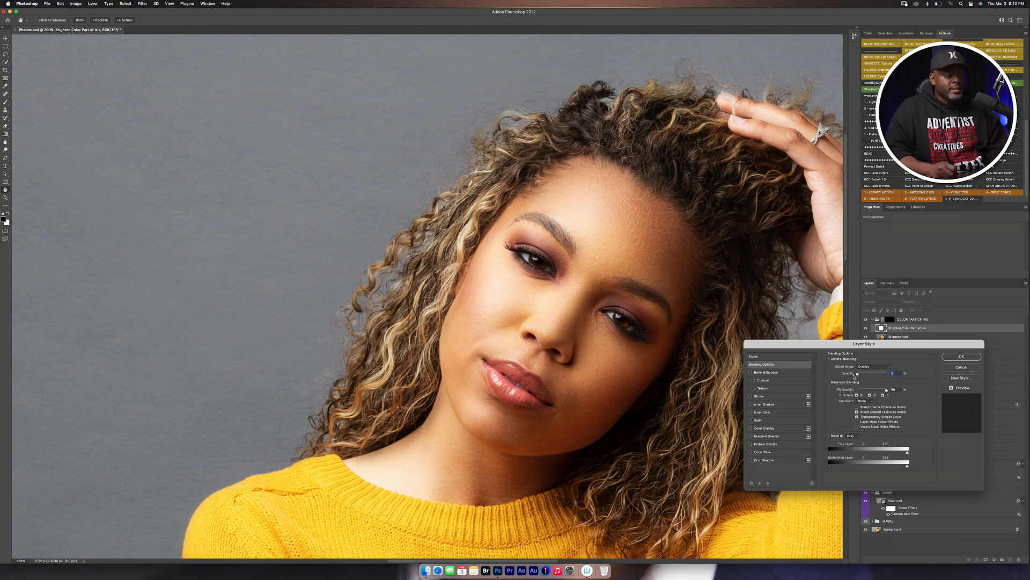
drag(858, 374, 859, 374)
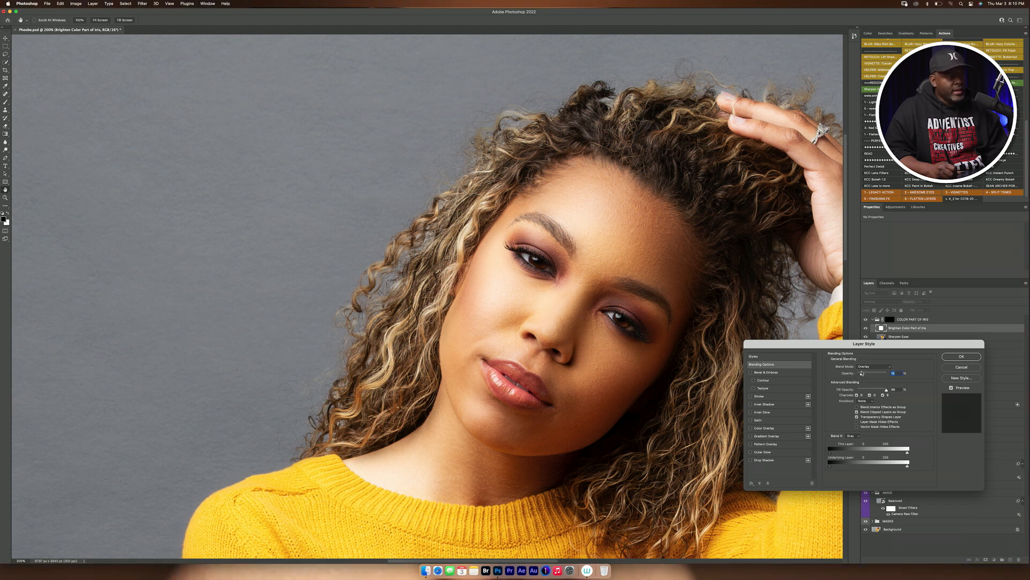
drag(862, 373, 865, 372)
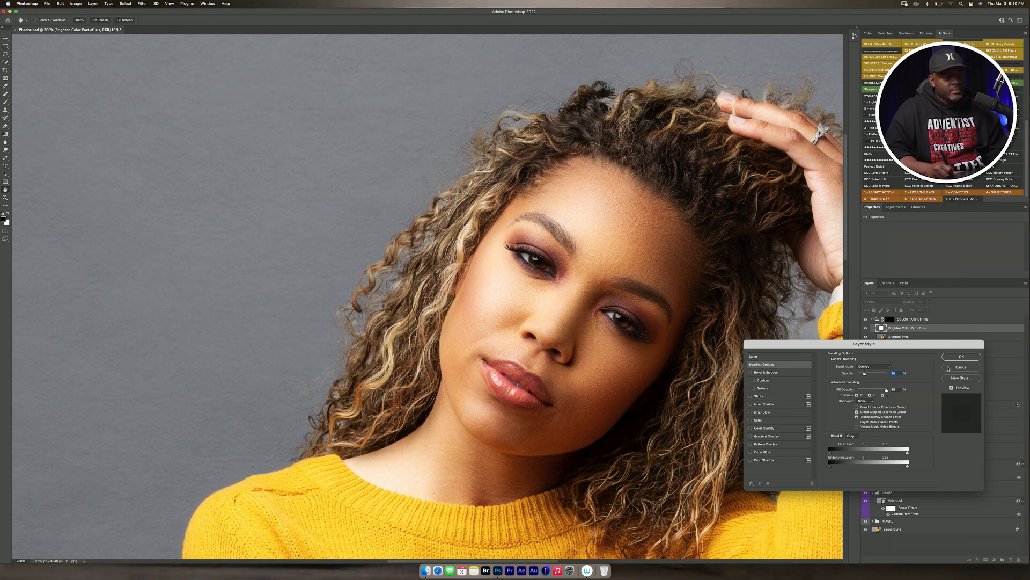
- Compare the irises with the preview on and off, and try a lower layer opacity of about 15%
click(952, 388)
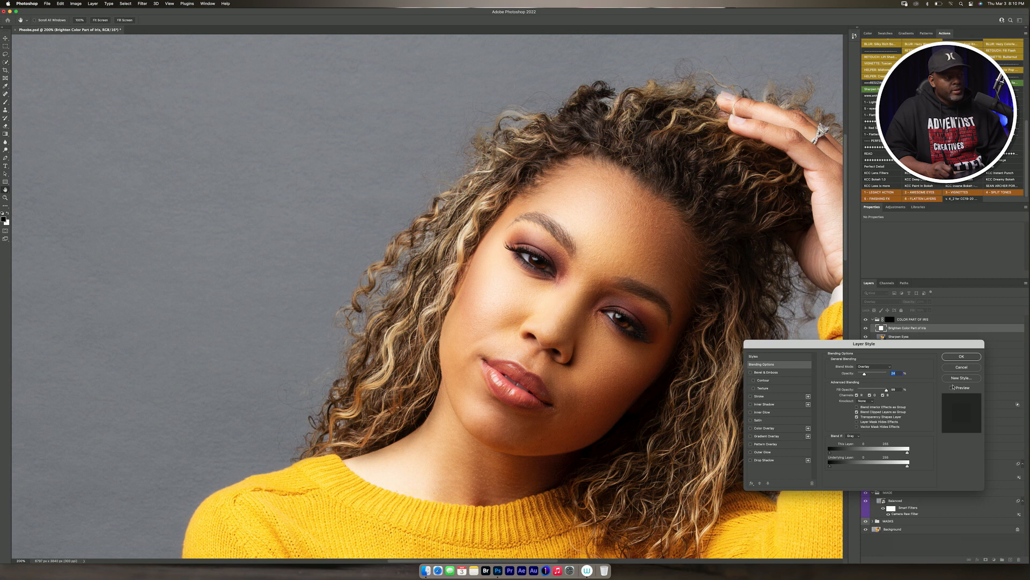
click(952, 388)
click(951, 387)
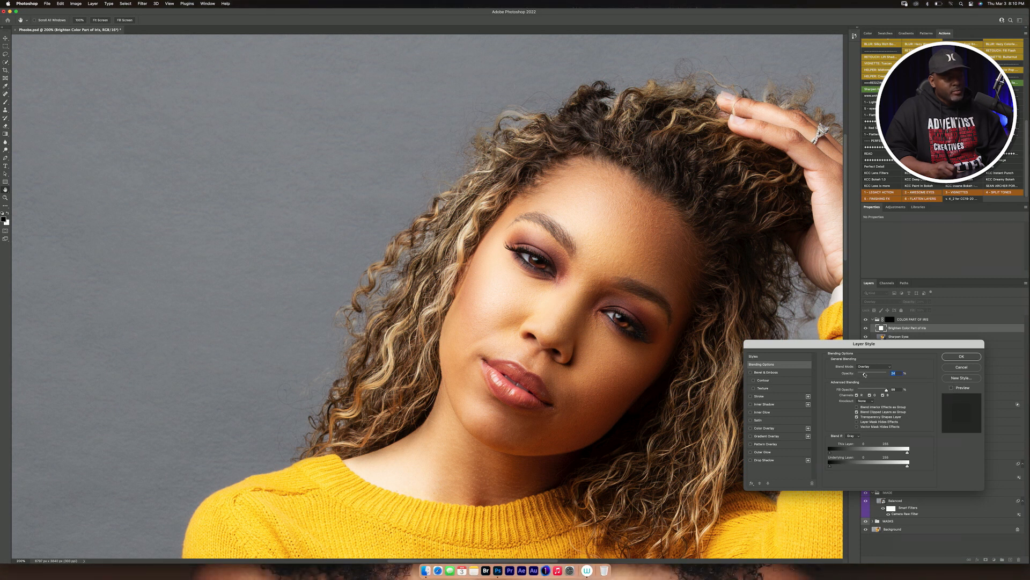
drag(864, 374, 861, 376)
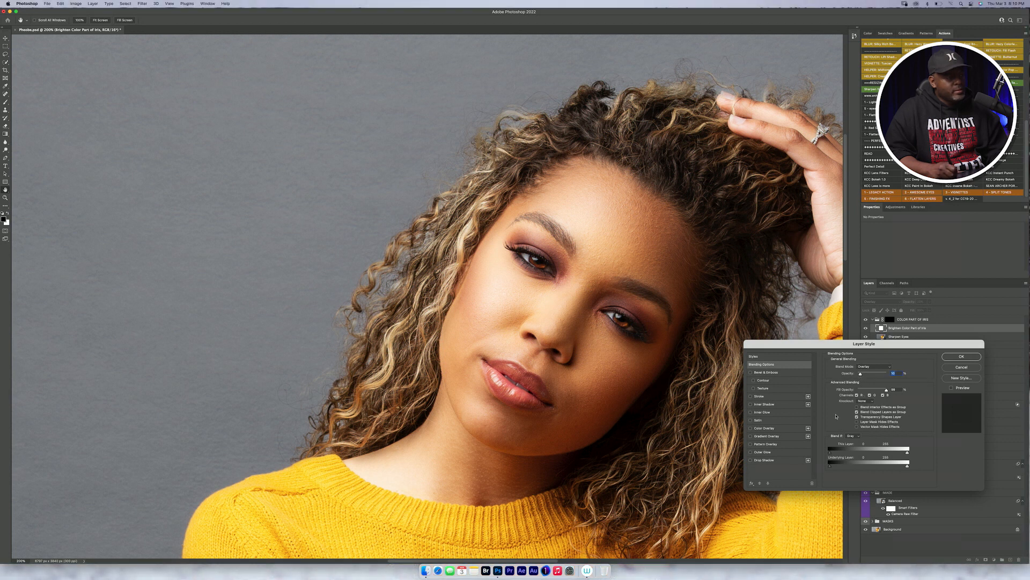
click(952, 388)
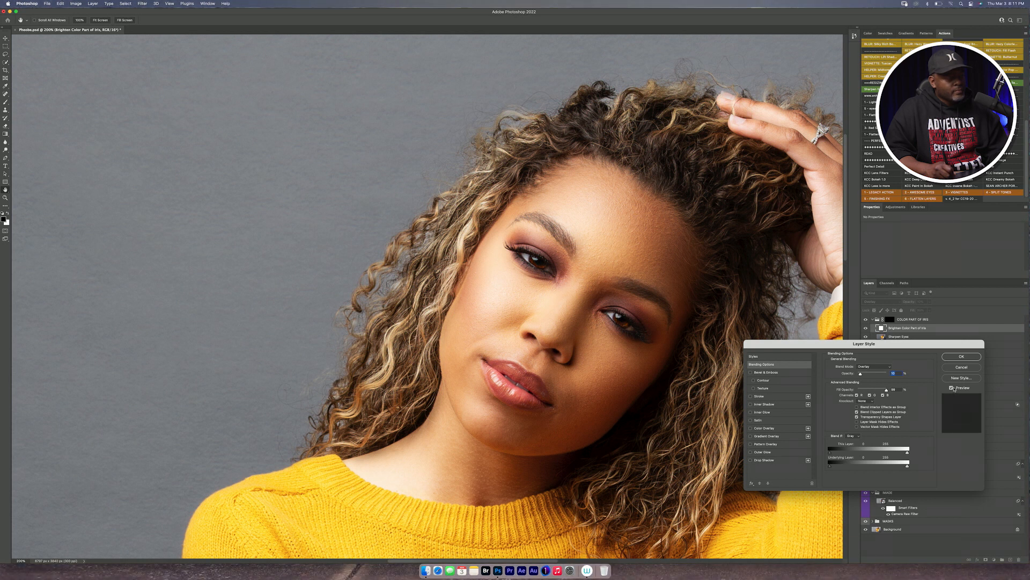
click(952, 387)
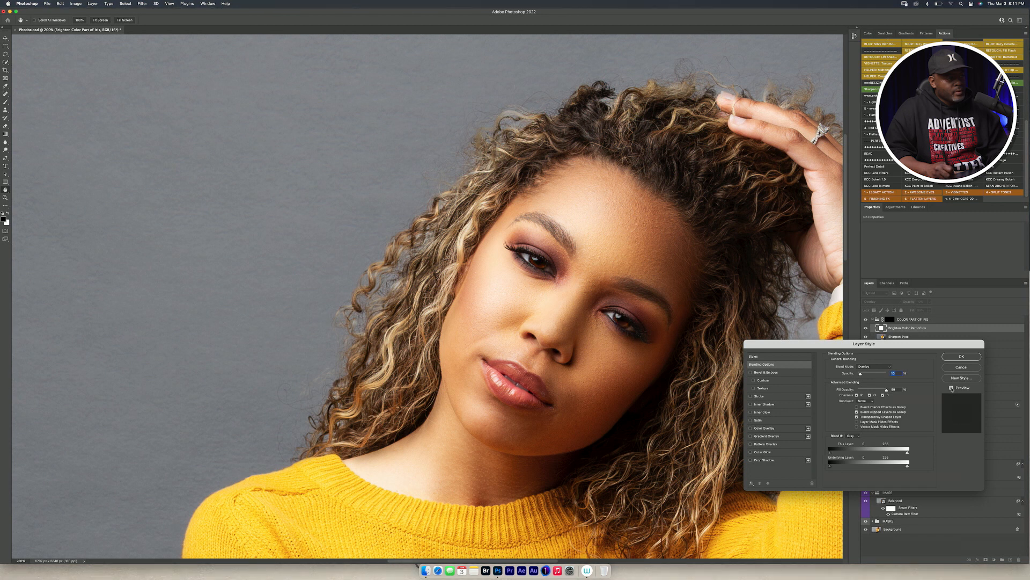
- Raise the Brighten Color Part of Iris layer's opacity to about 20% and apply it to continue the action
key(super+minus)
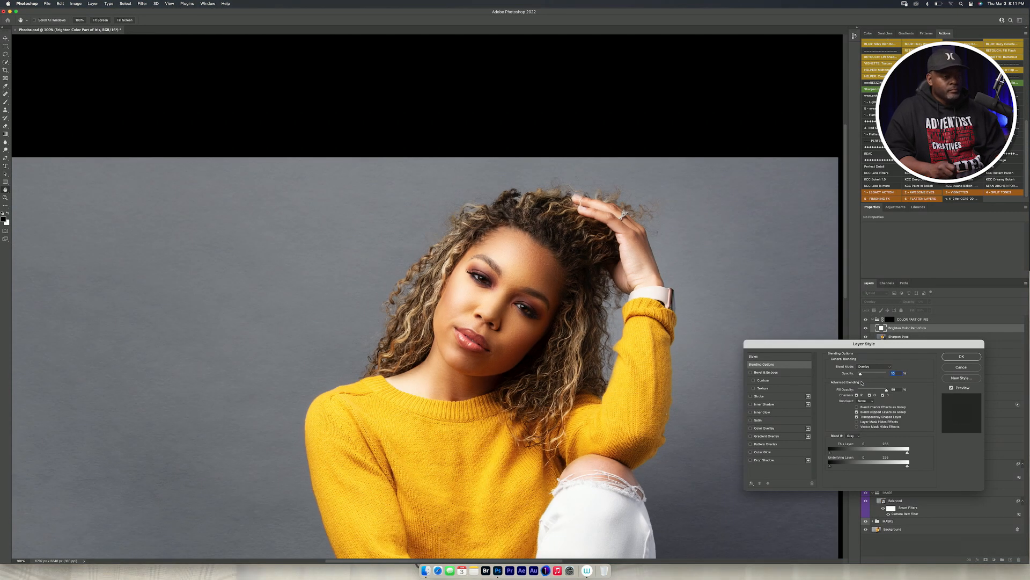
drag(860, 374, 862, 377)
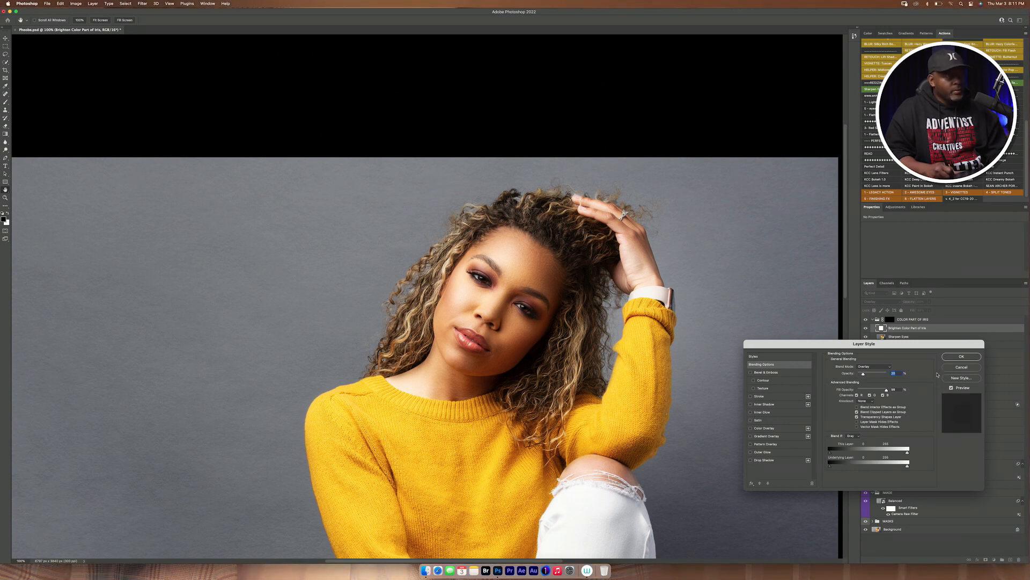
key(super+minus)
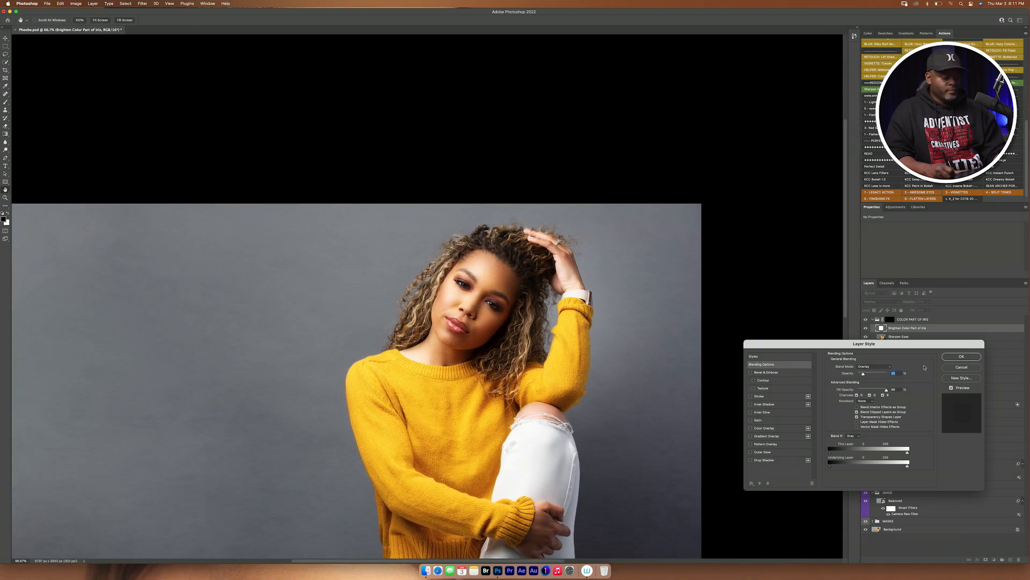
key(super+0)
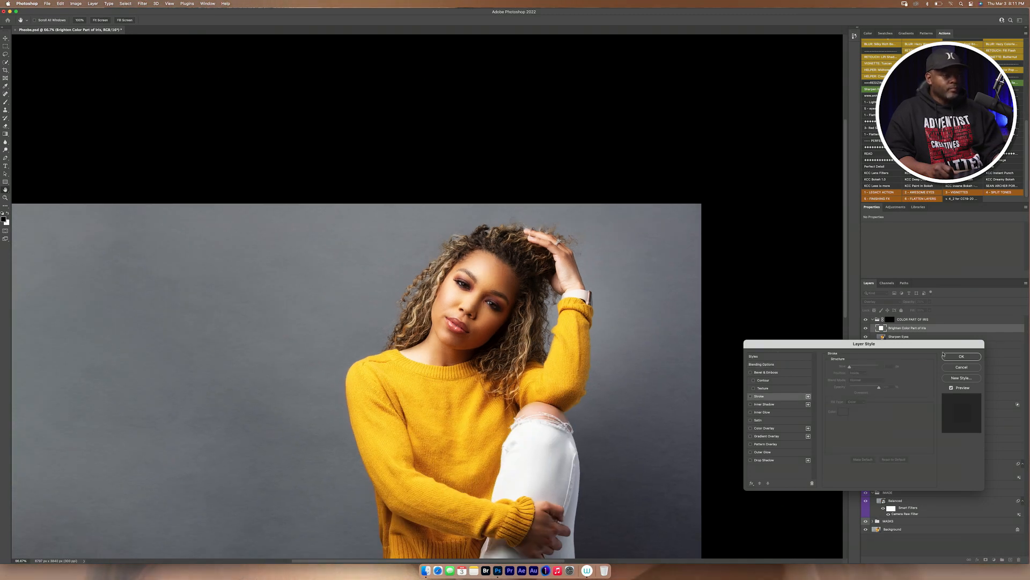
click(961, 357)
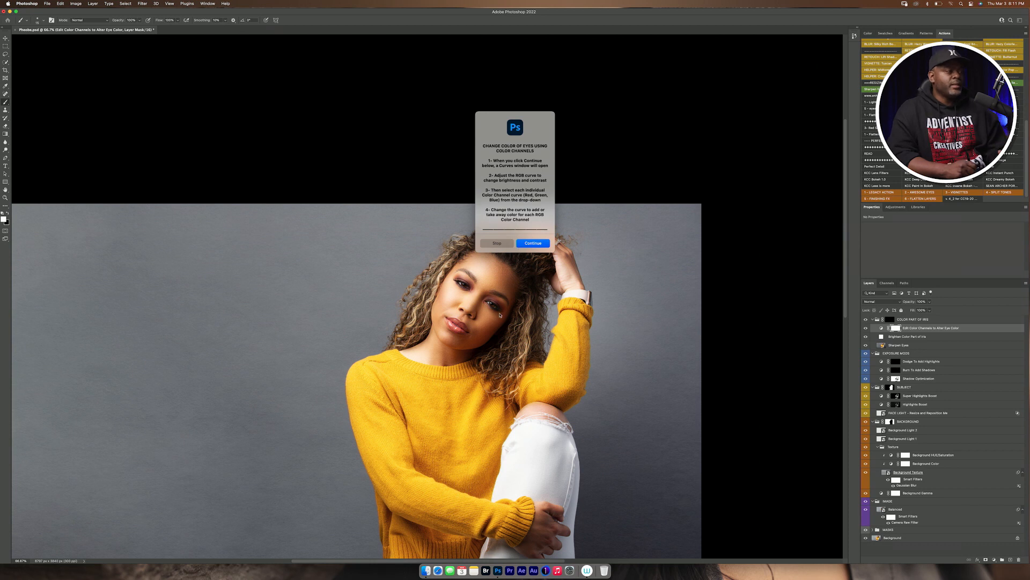
- Try extreme RGB curve adjustments on the Edit Color Channels to Alter Eye Color layer, and cancel them
click(533, 244)
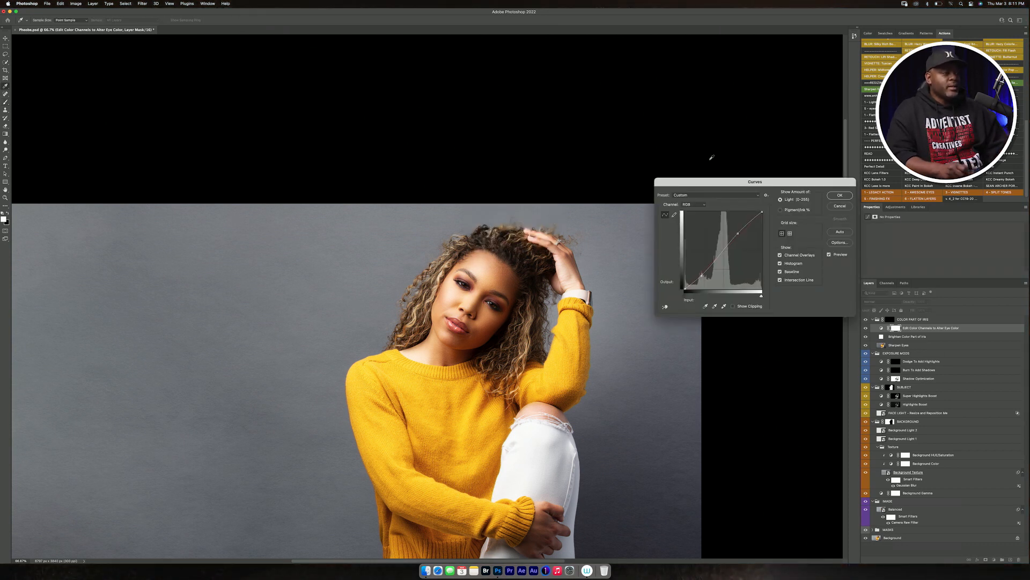
drag(738, 233, 738, 227)
key(super+equal)
key(super+equal)
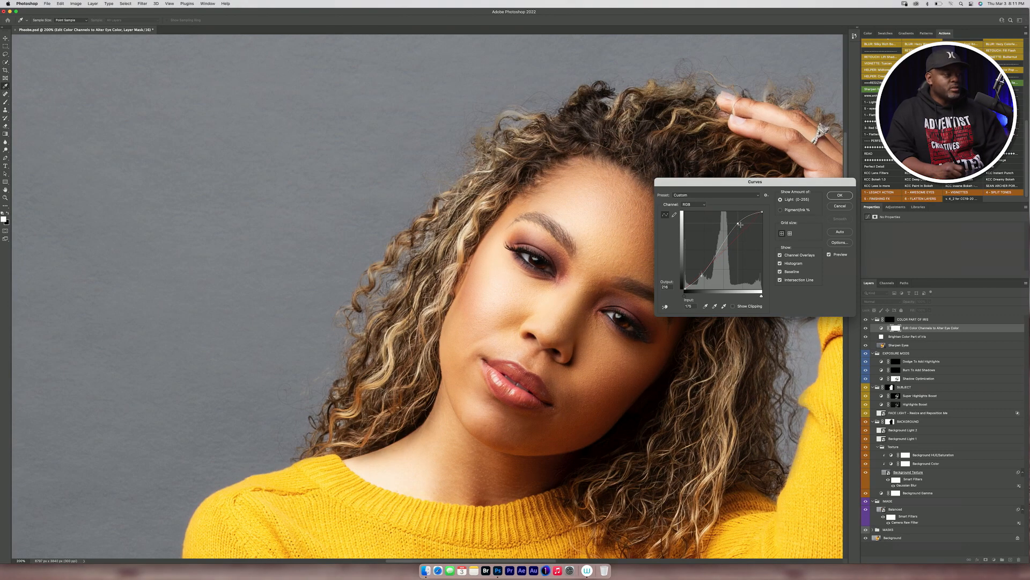
drag(717, 251, 737, 275)
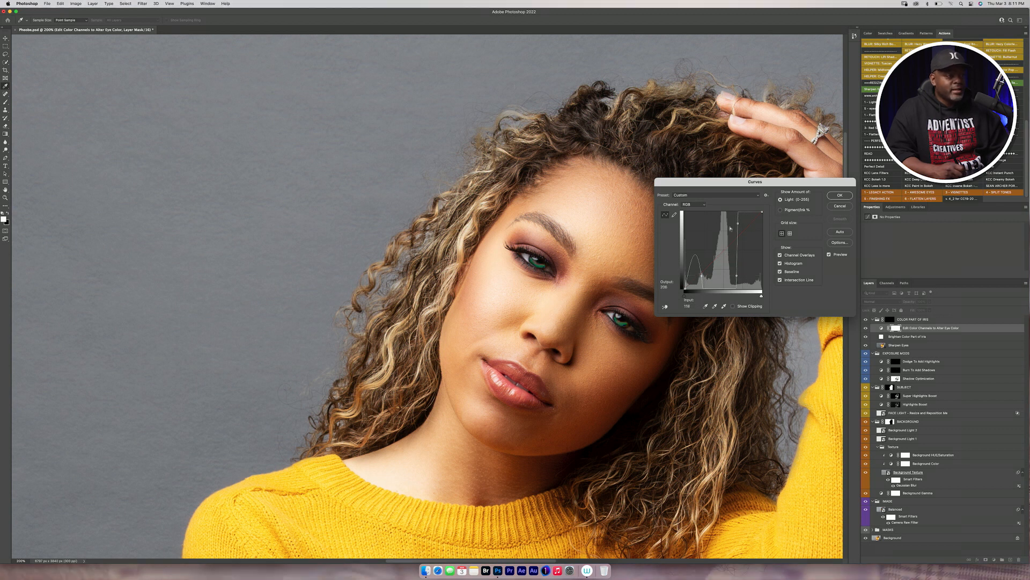
click(841, 206)
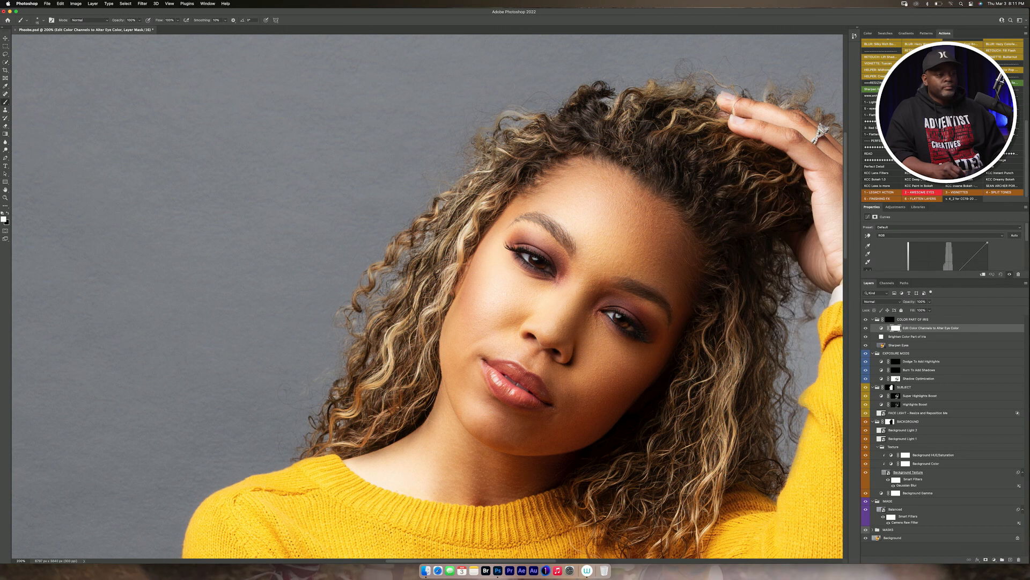
- Reopen the eye-color curves, accept them without further adjustment, and continue the action to the High Pass filter for sharpening the irises
key(ctrl+m)
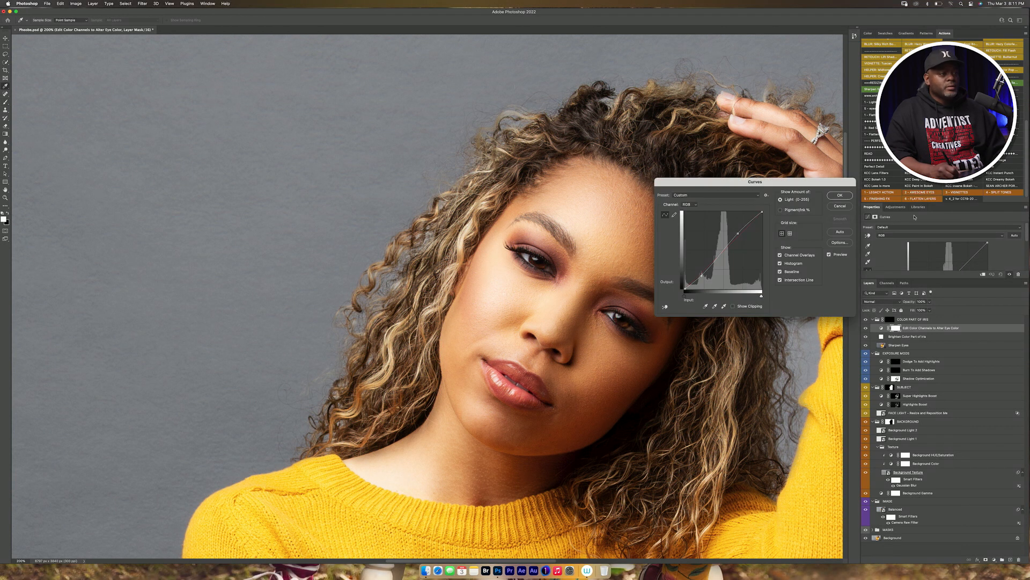
click(840, 196)
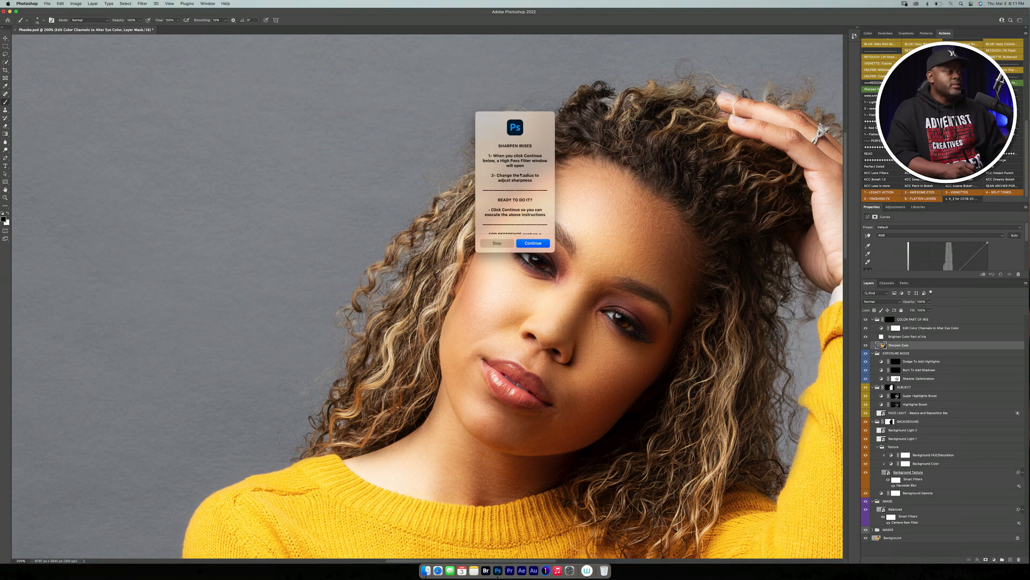
click(533, 243)
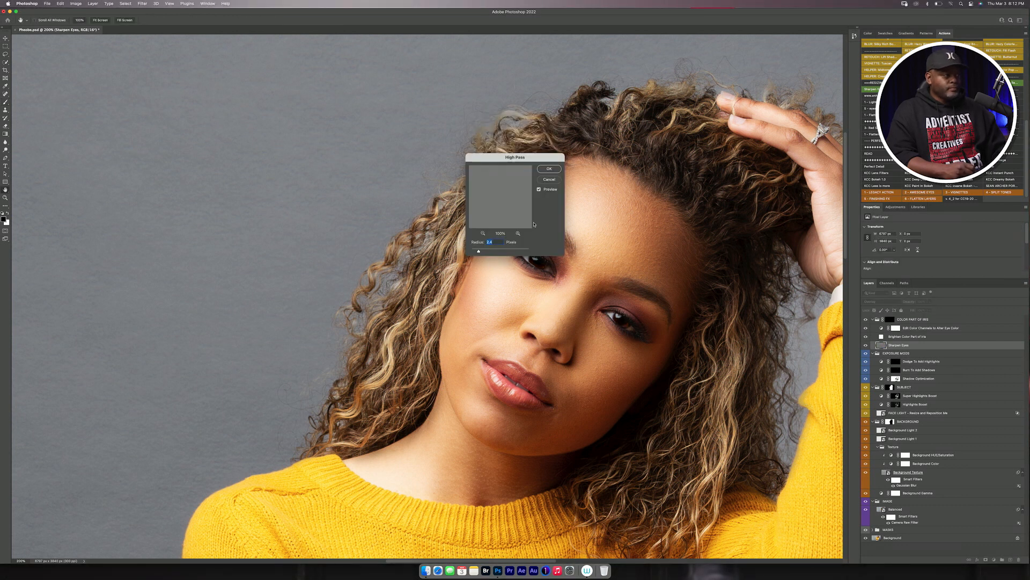
drag(522, 158, 787, 227)
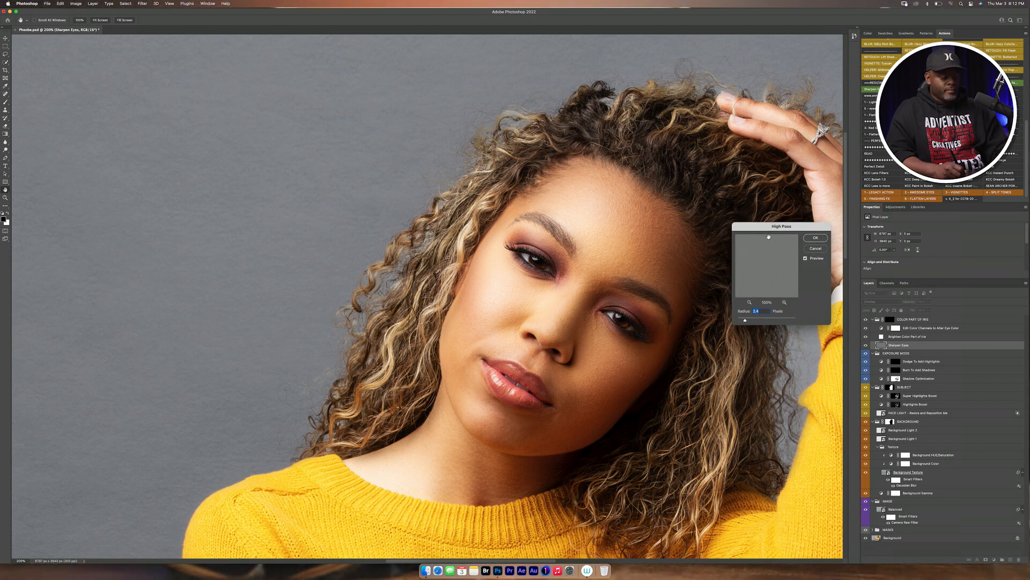
key(super+plus)
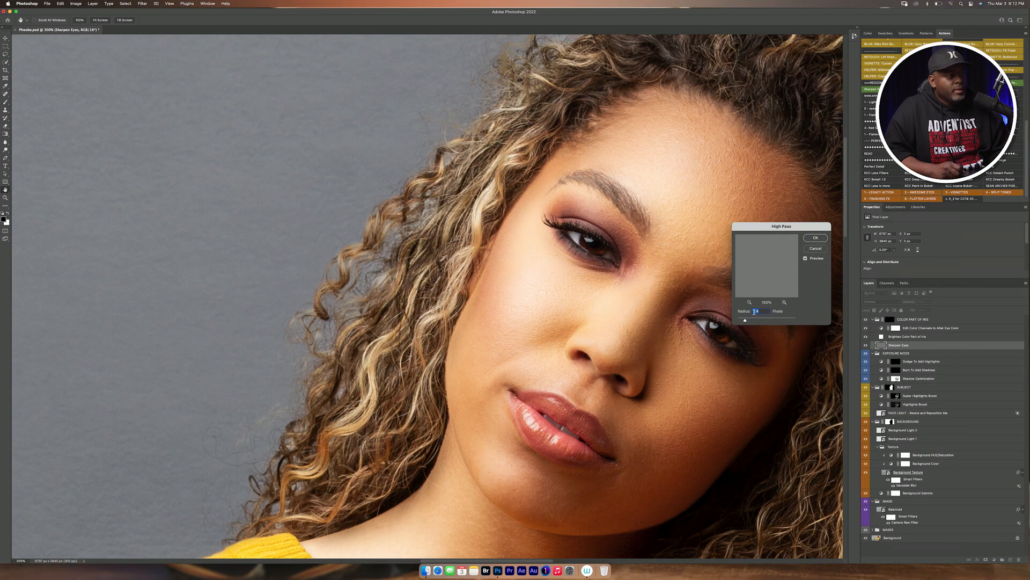
- Try a High Pass radius of about 4 pixels on the Sharpen Eyes layer and compare the preview on and off
drag(745, 321, 751, 321)
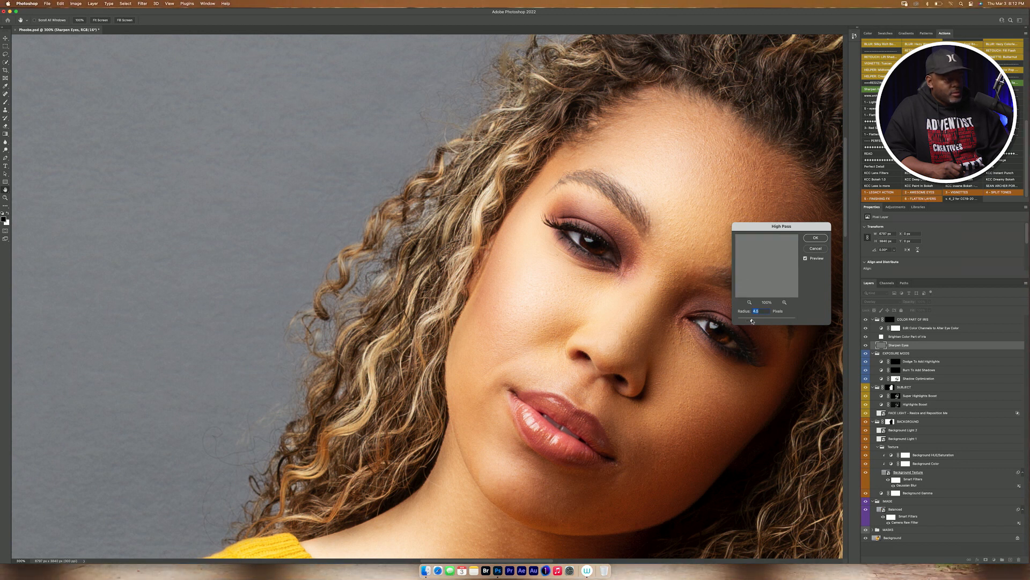
drag(754, 321, 752, 321)
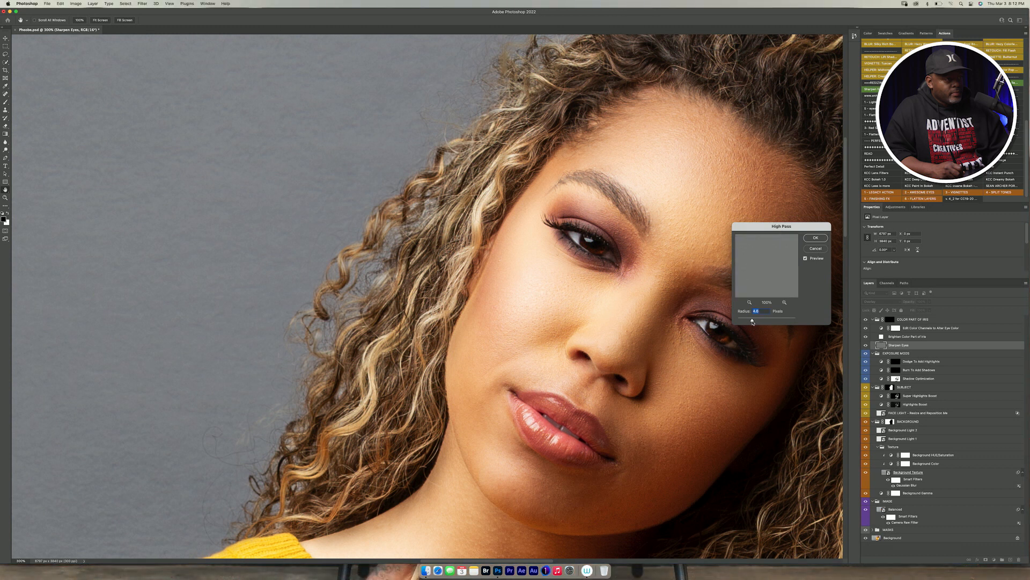
click(806, 259)
click(805, 259)
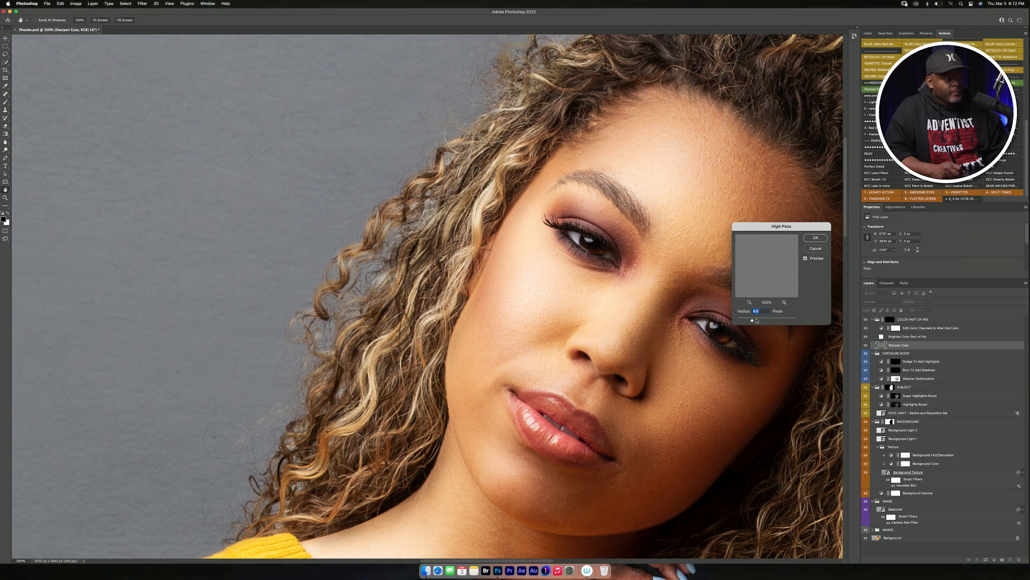
- Reduce the High Pass radius to about 2.1 pixels and apply the filter to the Sharpen Eyes layer
drag(752, 320, 749, 321)
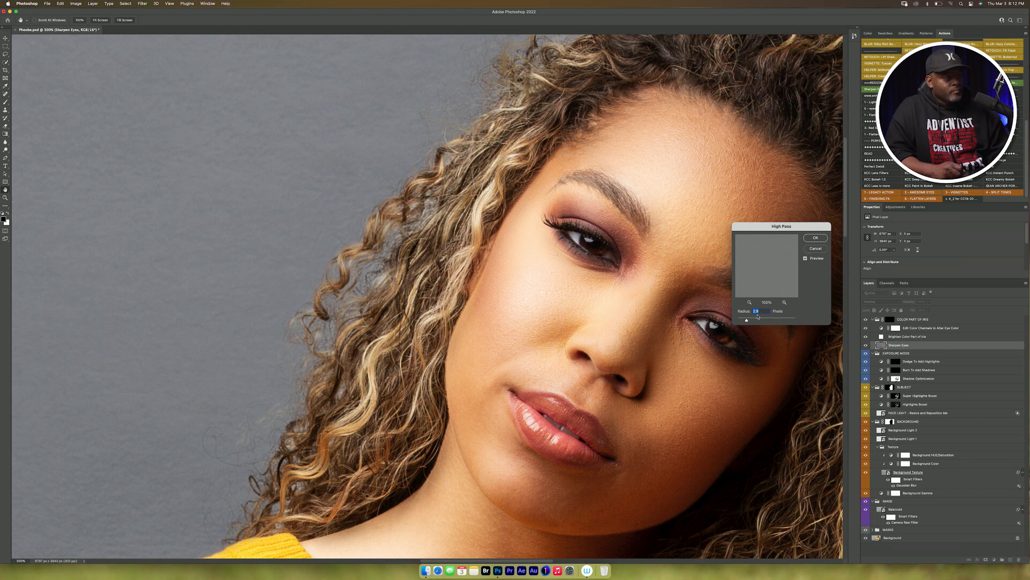
drag(747, 321, 744, 321)
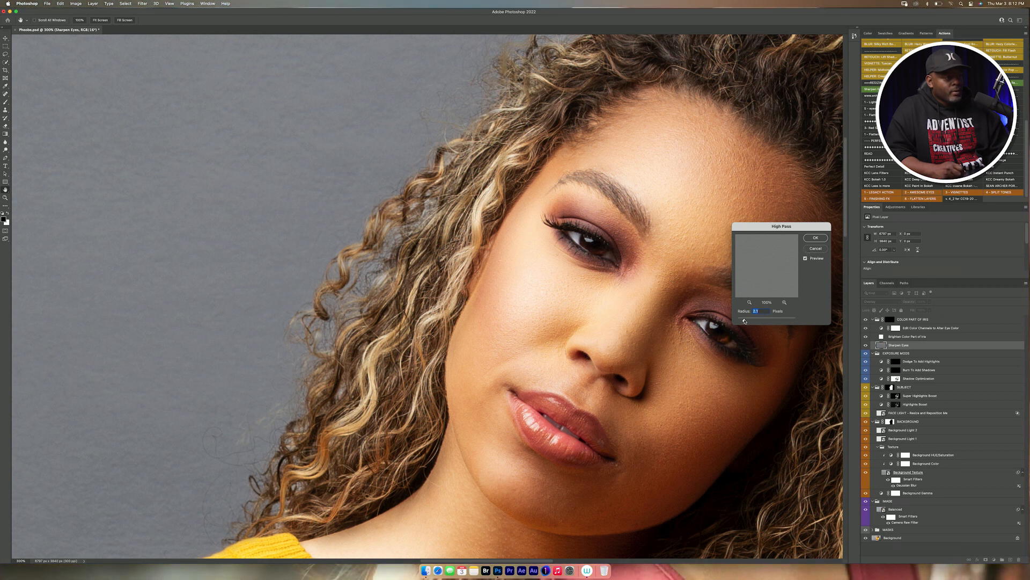
click(816, 238)
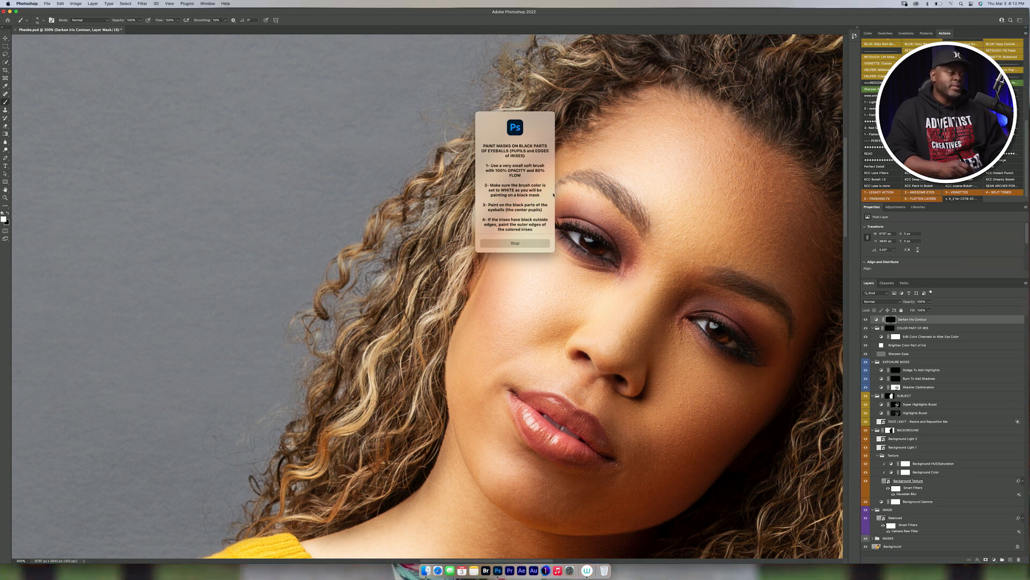
- Pause the action and paint the dark pupils of both eyes on the Darken Iris Contour mask with a very small white brush
click(517, 244)
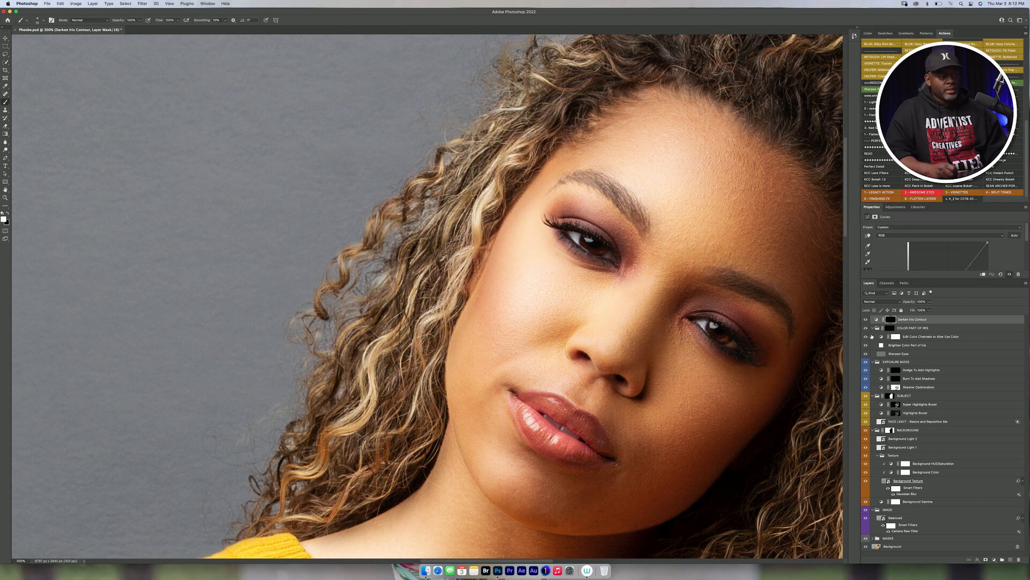
key(super+equal)
key(super+equal)
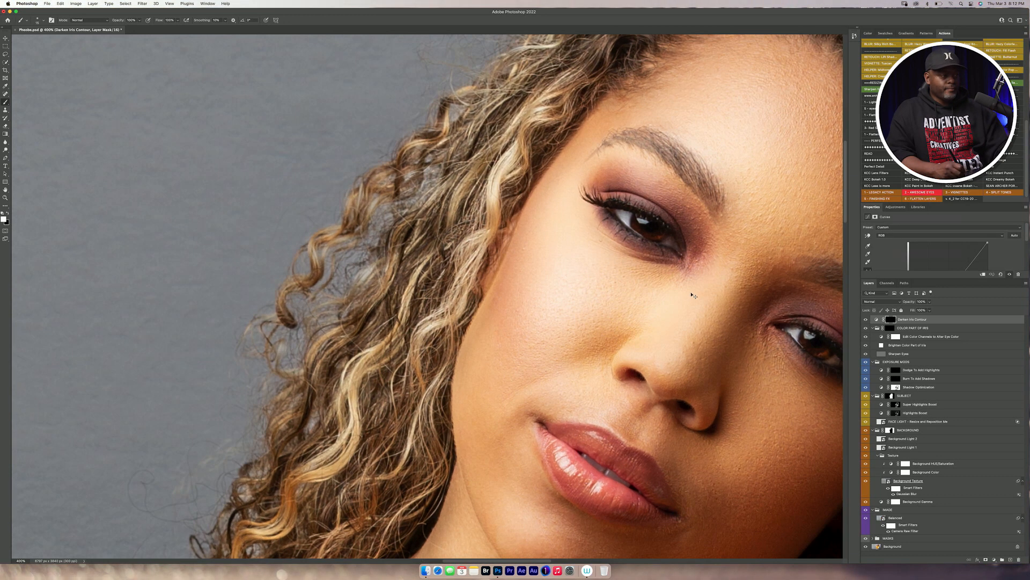
key(space)
mouse_move(697, 266)
mouse_down()
mouse_move(658, 278)
mouse_move(479, 279)
mouse_up()
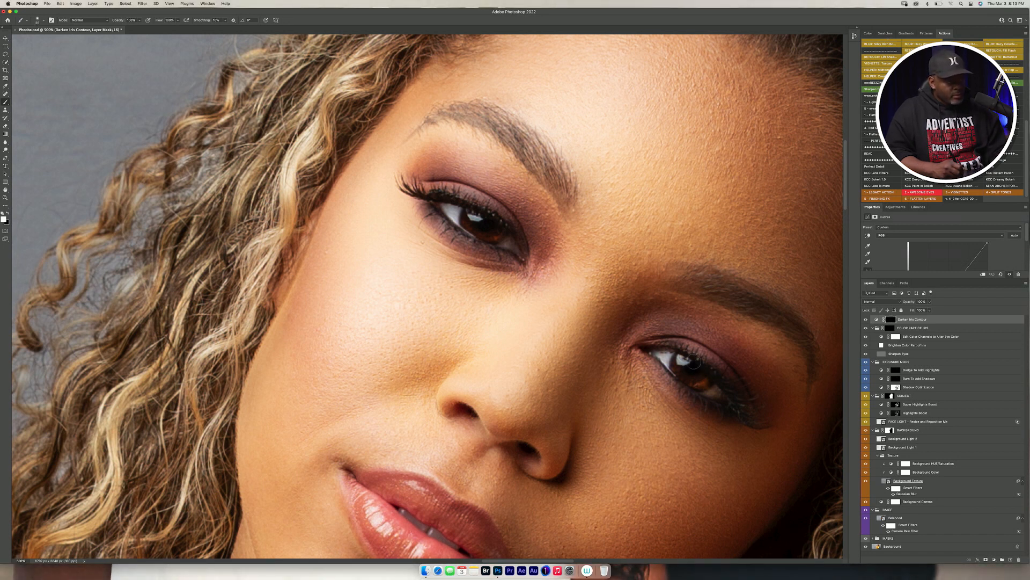
key(bracketleft)
key(bracketleft)
key(bracketleft)
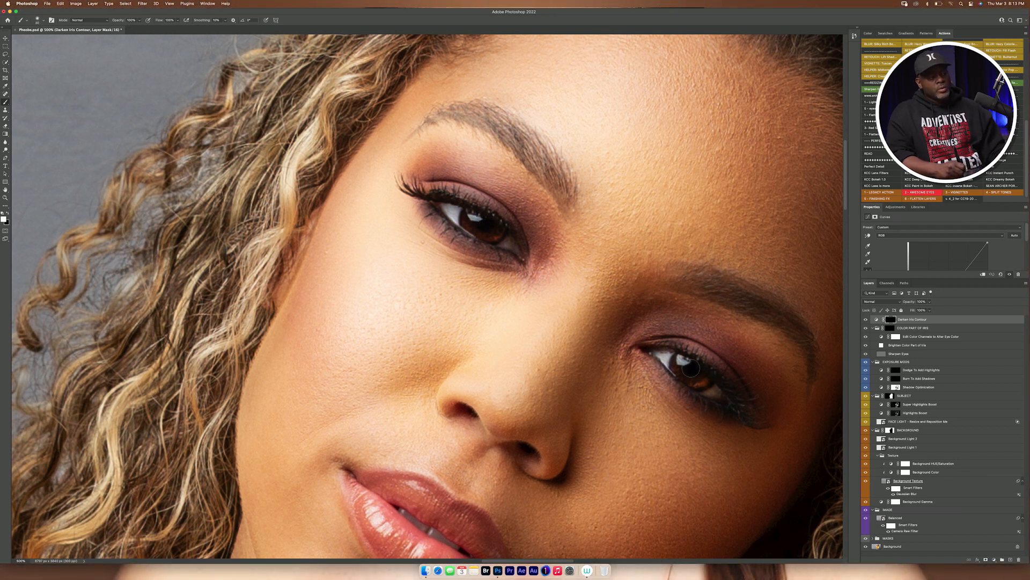
key(super+minus)
key(super+minus)
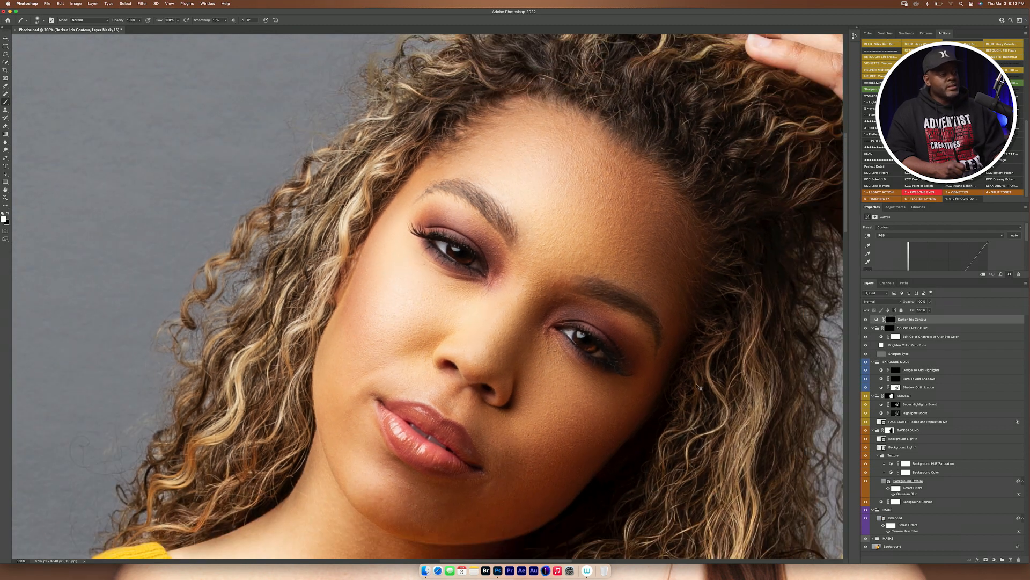
key(super+minus)
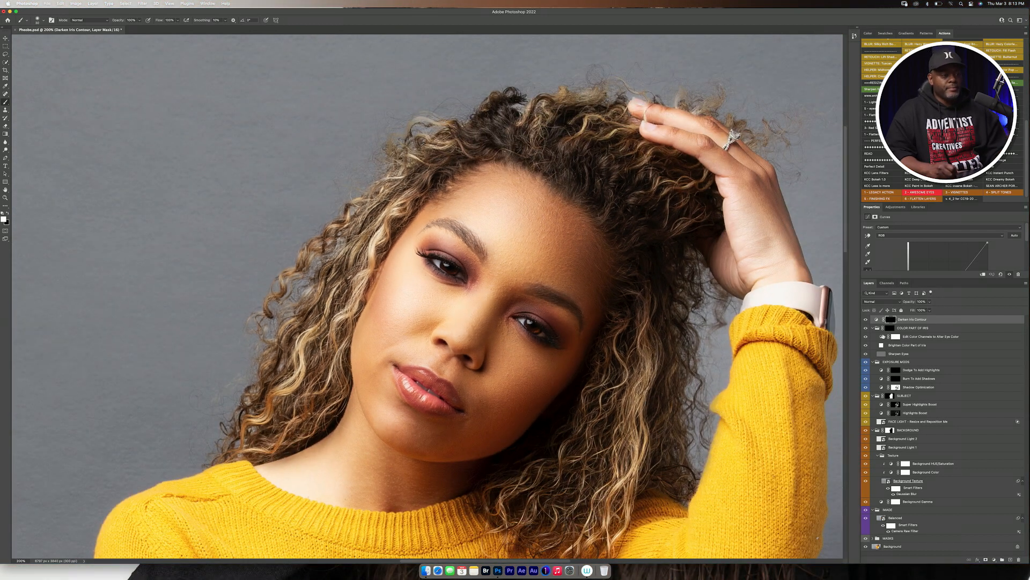
- Resume the Awesome Eyes action and paint the whites of both eyes on the Brighten Eyeballs mask with a small white brush
click(926, 193)
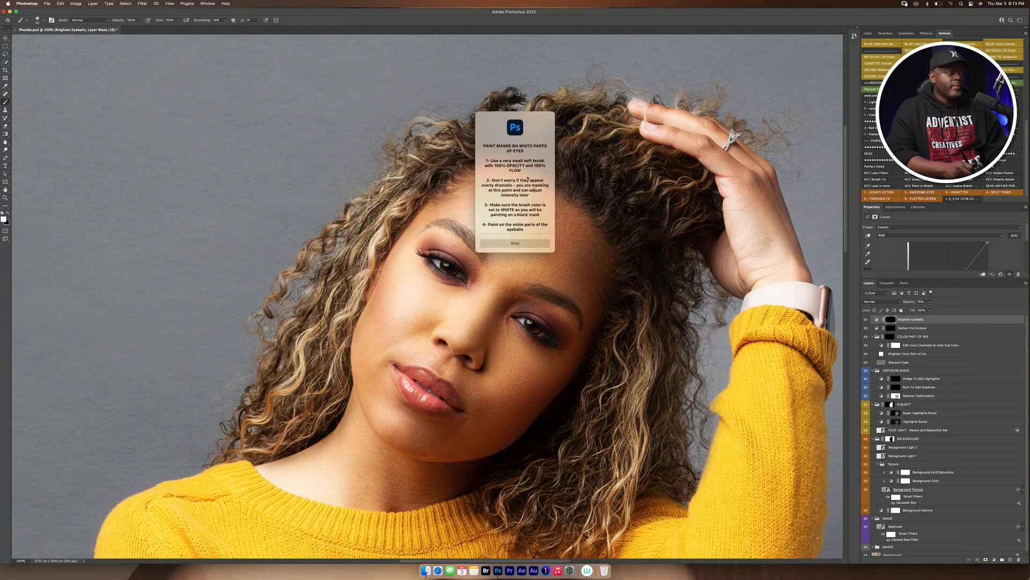
click(516, 243)
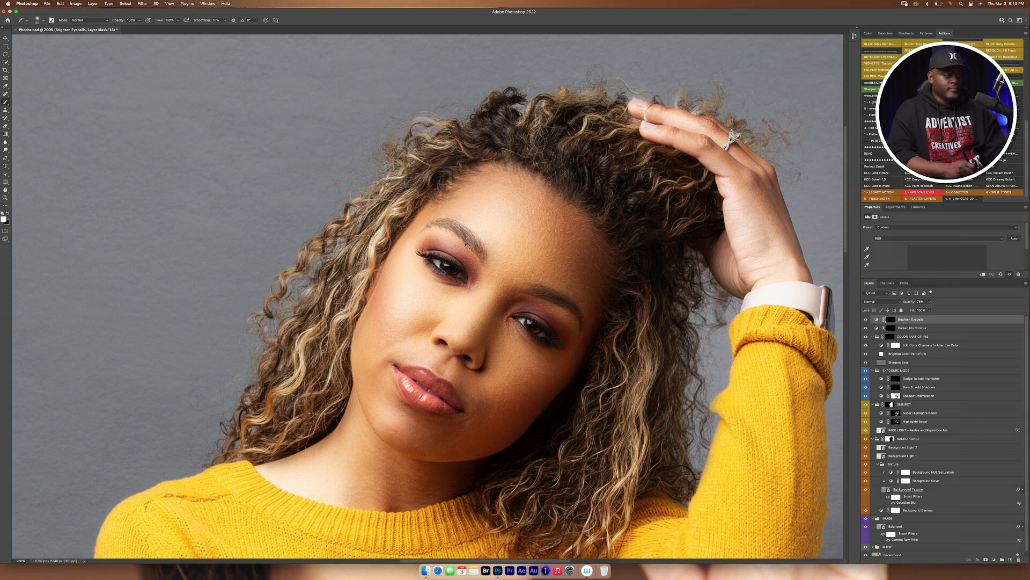
key(super+plus)
key(super+plus)
key(super+plus)
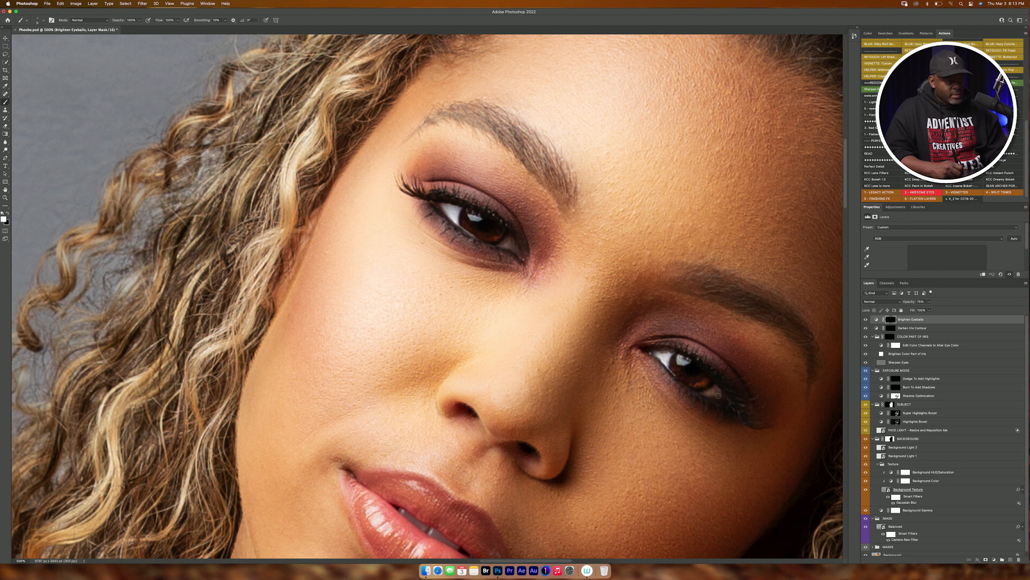
key(super+minus)
key(super+minus)
key(super+minus)
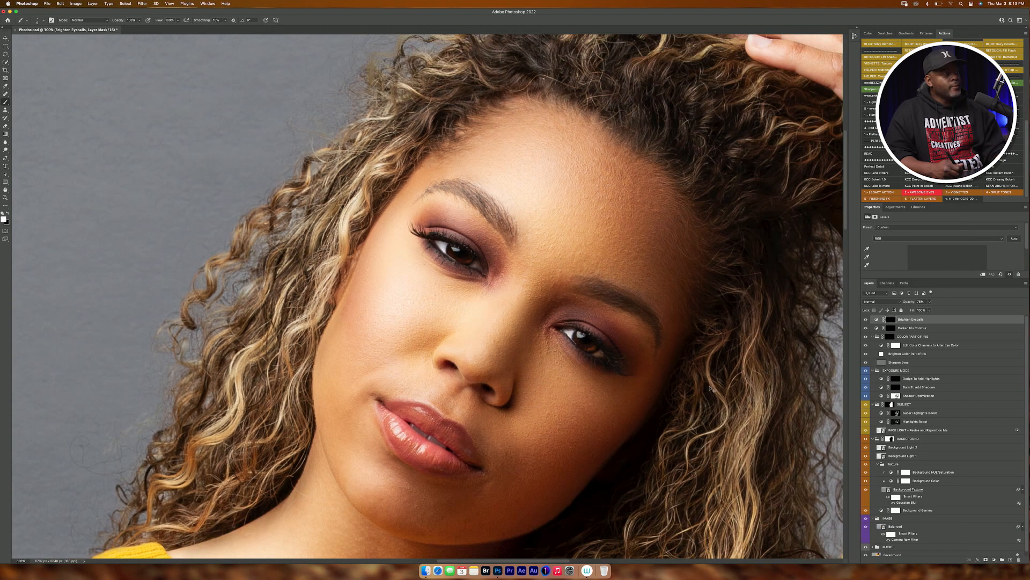
key(super+plus)
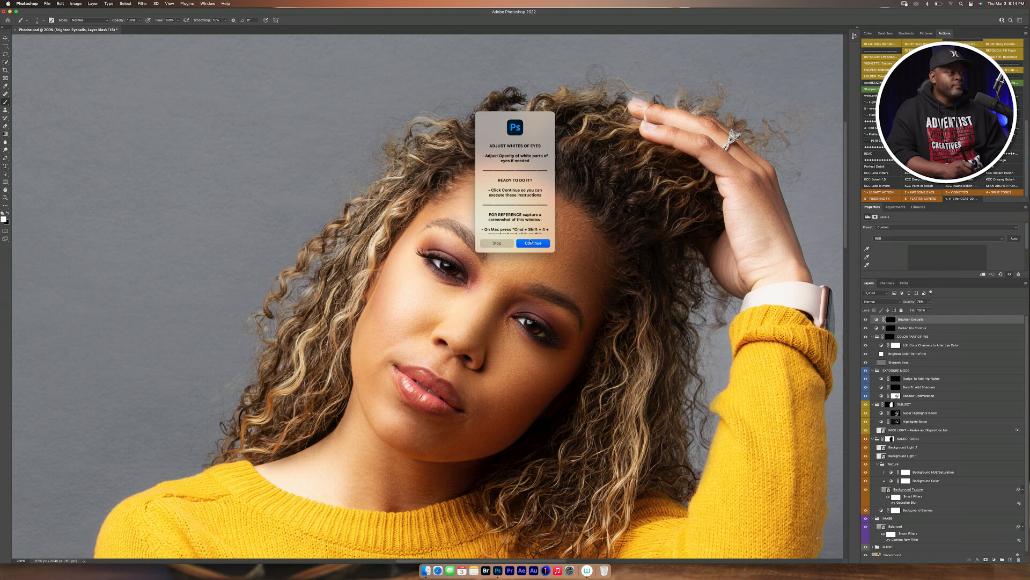
- Continue to the Brighten Eyeballs blending options, lower the layer opacity to about 20%, and compare the eyes with the preview on and off
click(533, 243)
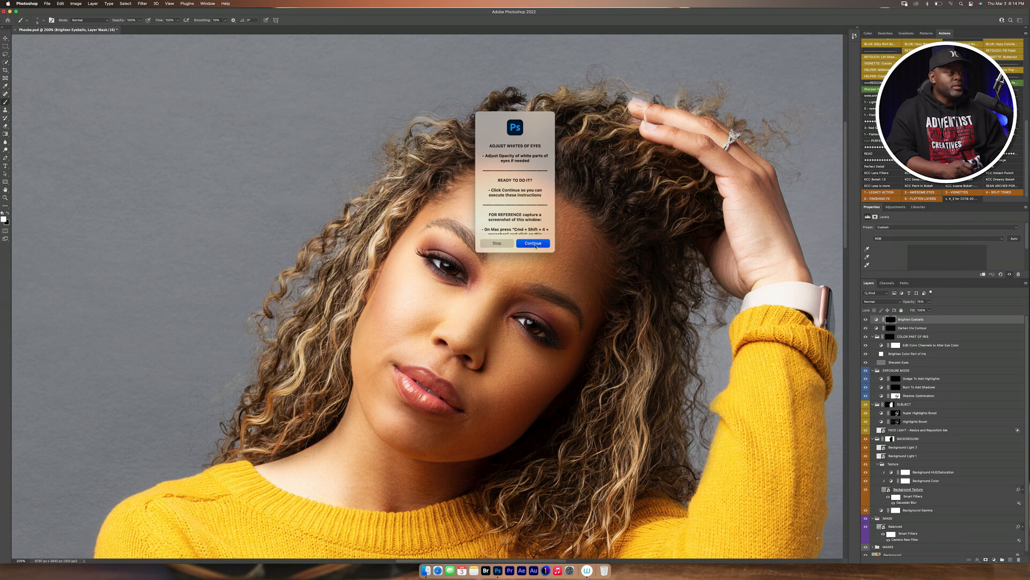
drag(872, 374, 865, 375)
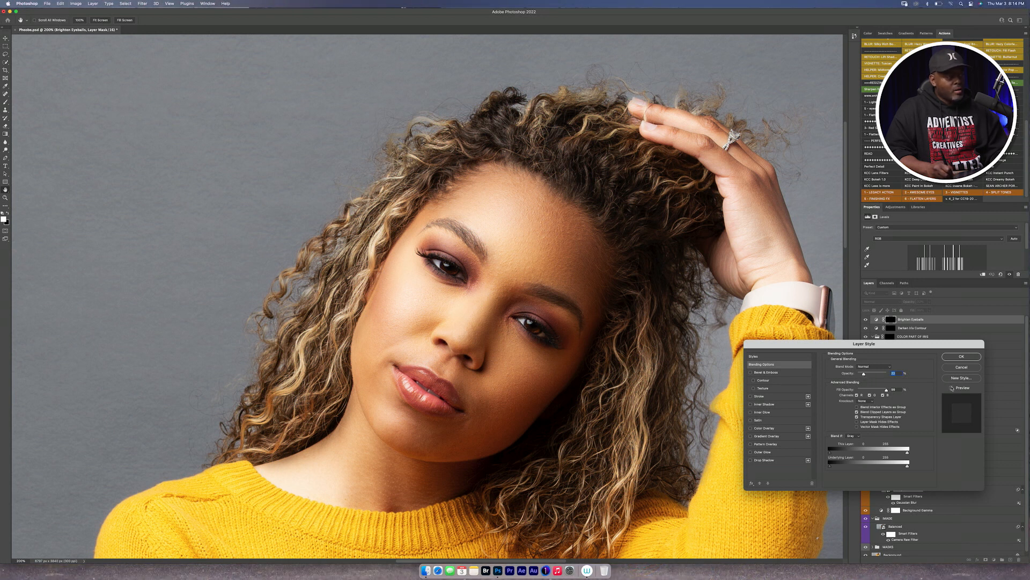
click(952, 387)
click(952, 388)
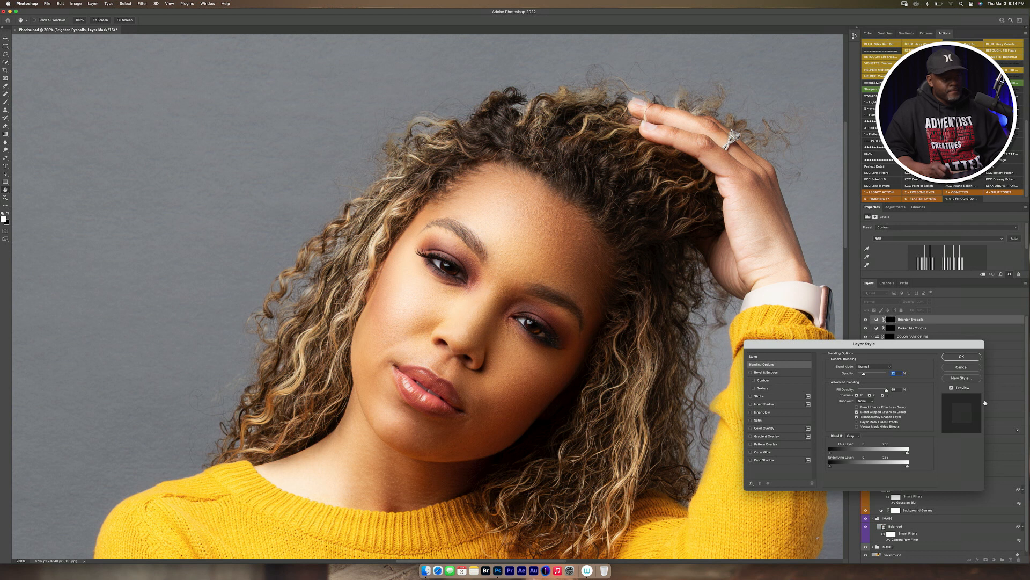
click(952, 387)
click(953, 387)
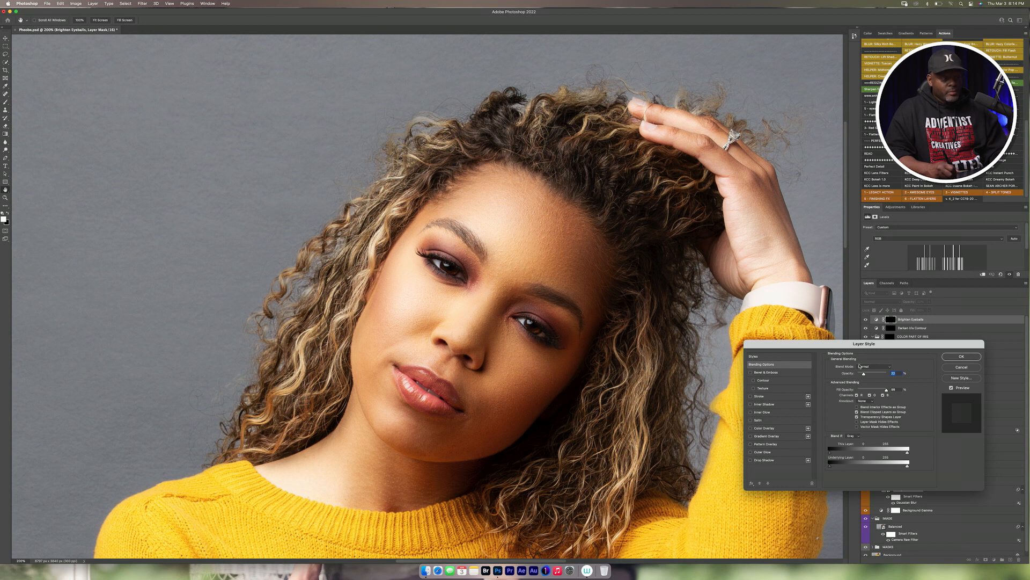
- Lower the Brighten Eyeballs opacity to about 15%, apply it, and continue to the AWESOME EYES group's blending options
drag(864, 375, 862, 375)
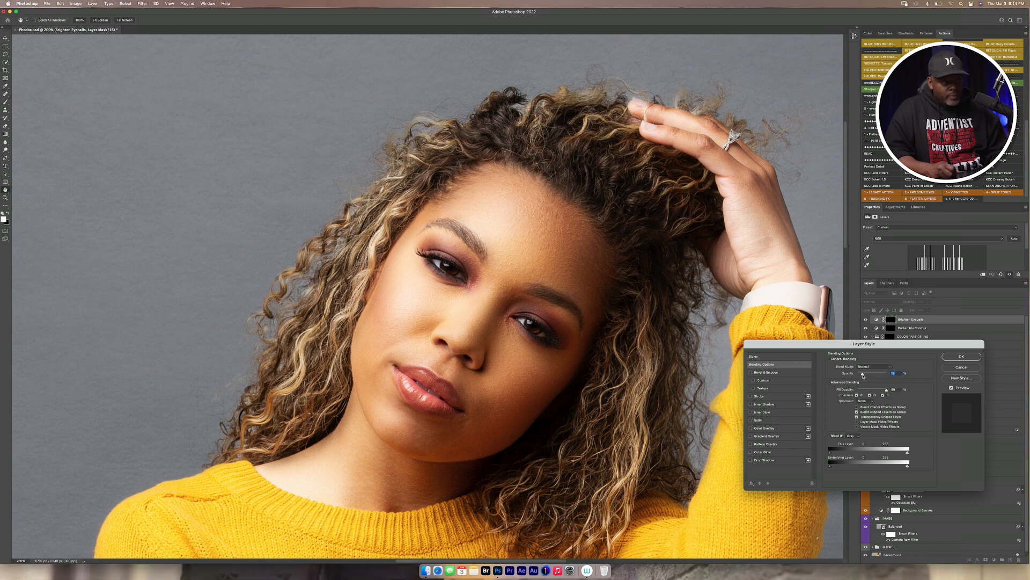
click(952, 388)
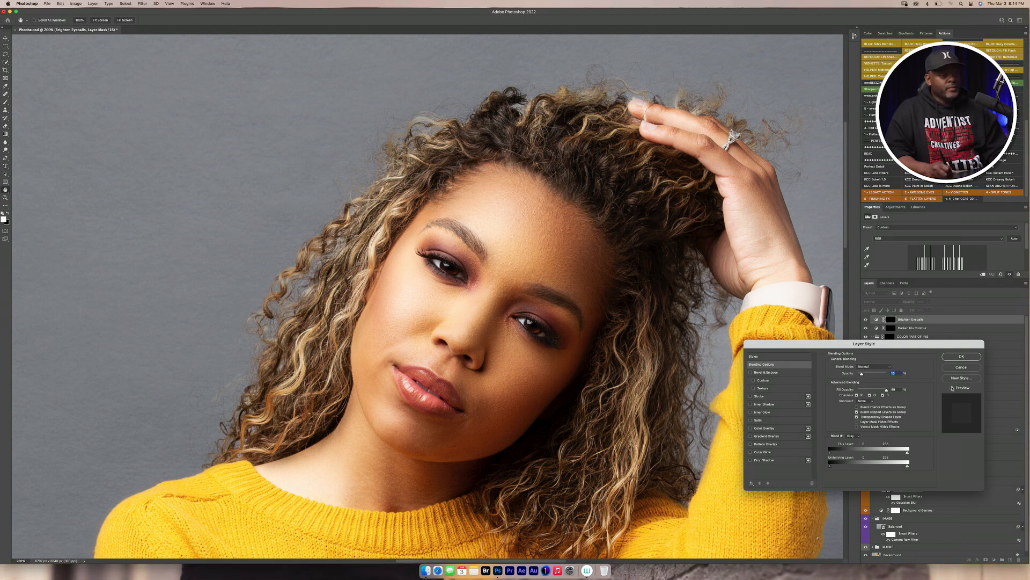
click(952, 388)
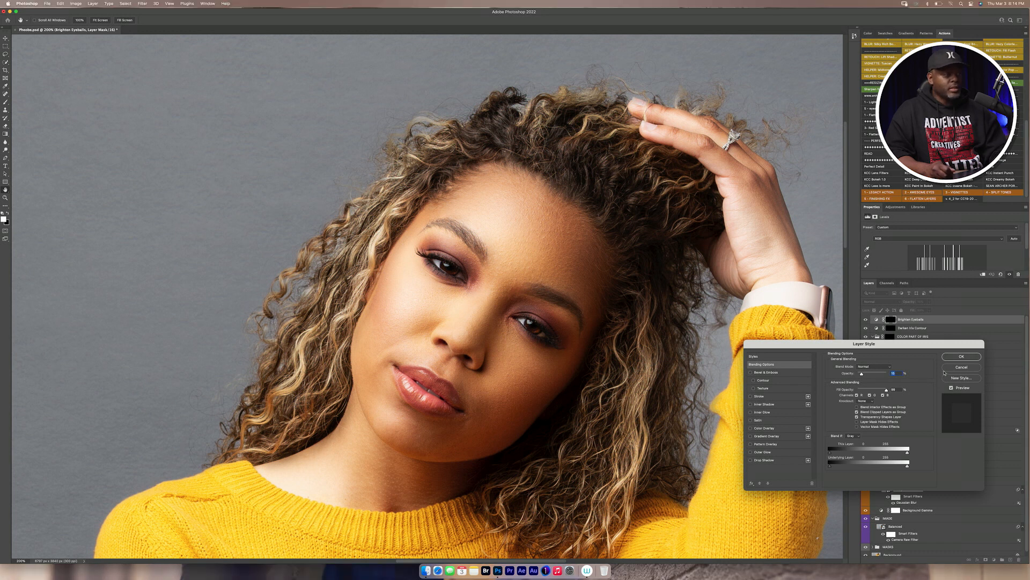
click(967, 358)
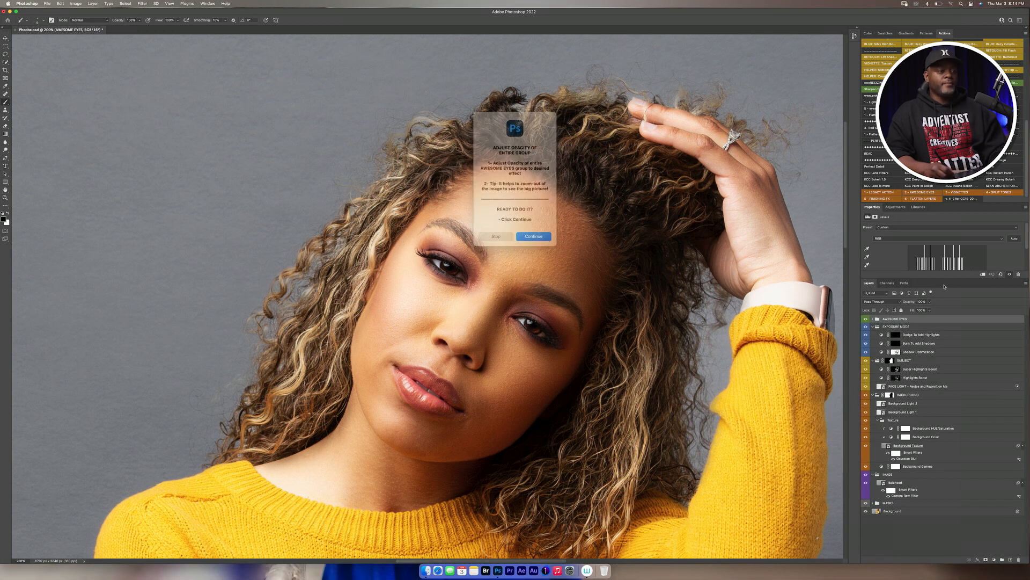
click(533, 234)
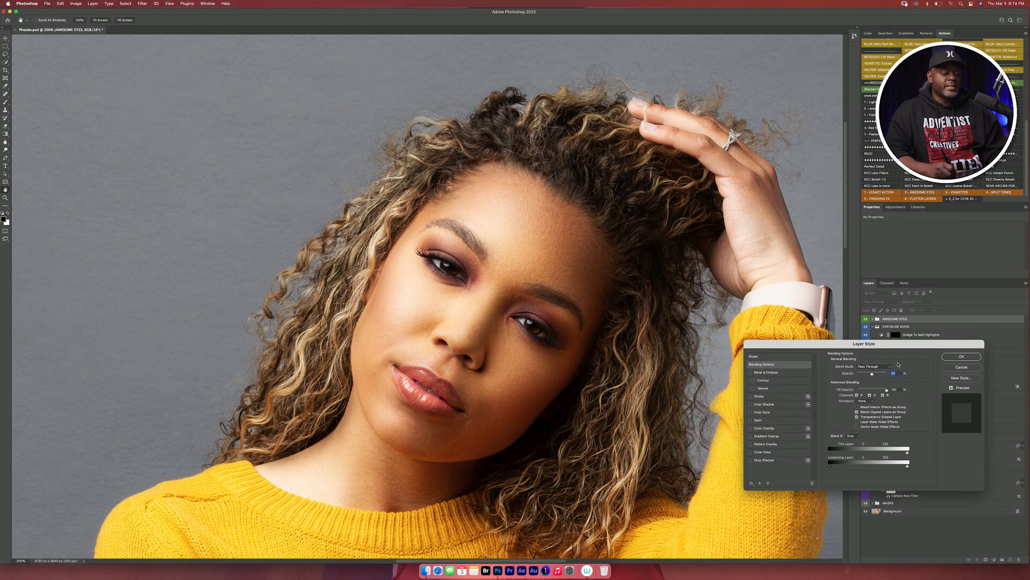
- Slightly lower the AWESOME EYES group's opacity, compare the portrait with the preview off, then apply it and finish the action
key(super+minus)
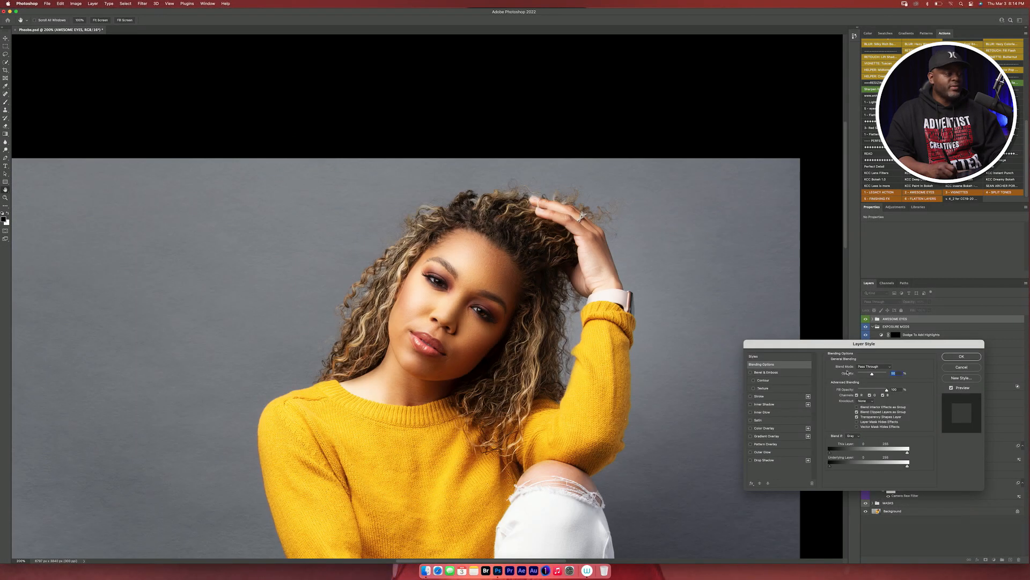
key(super+equal)
key(super+minus)
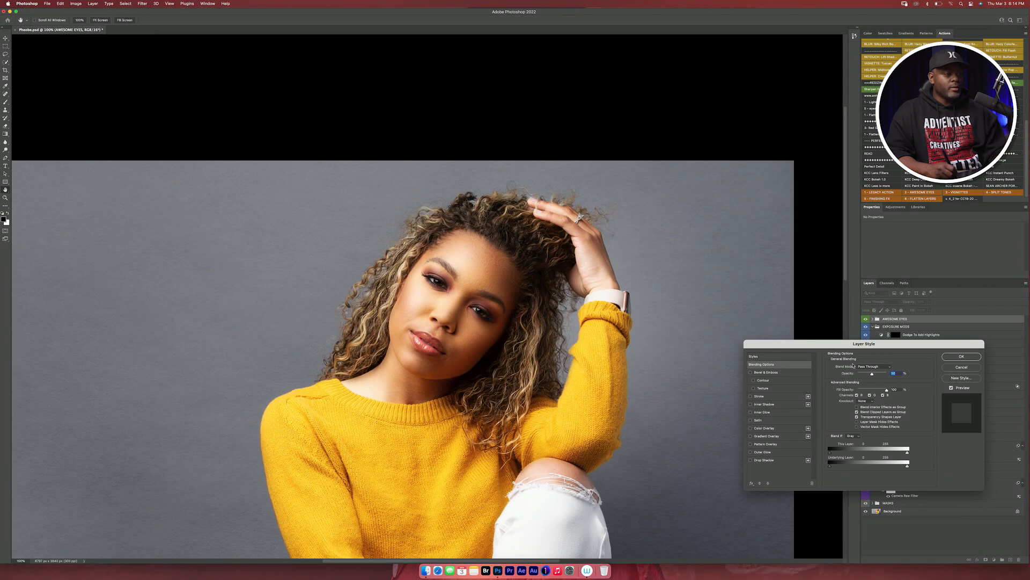
drag(870, 376, 870, 380)
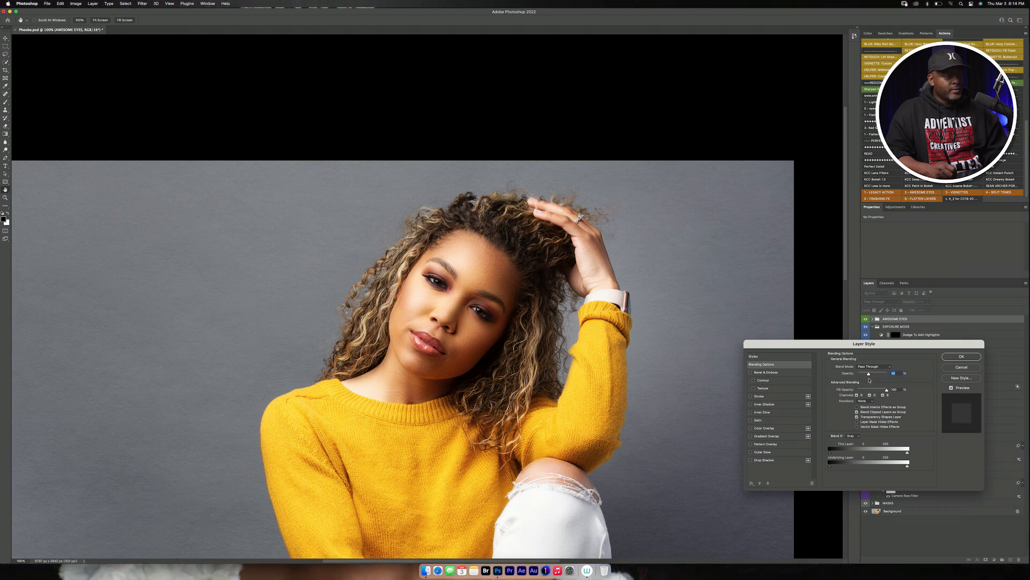
click(952, 388)
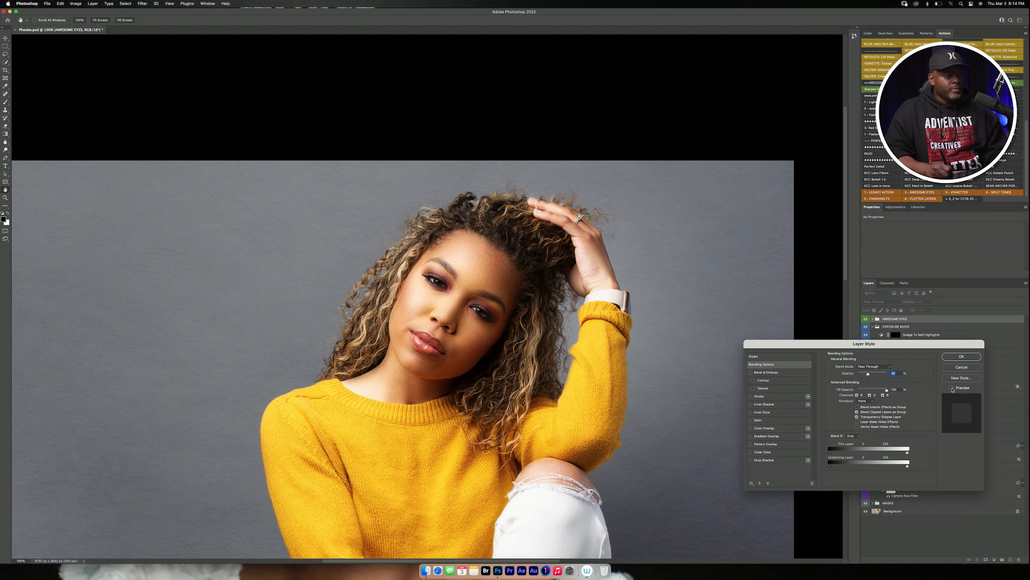
click(961, 356)
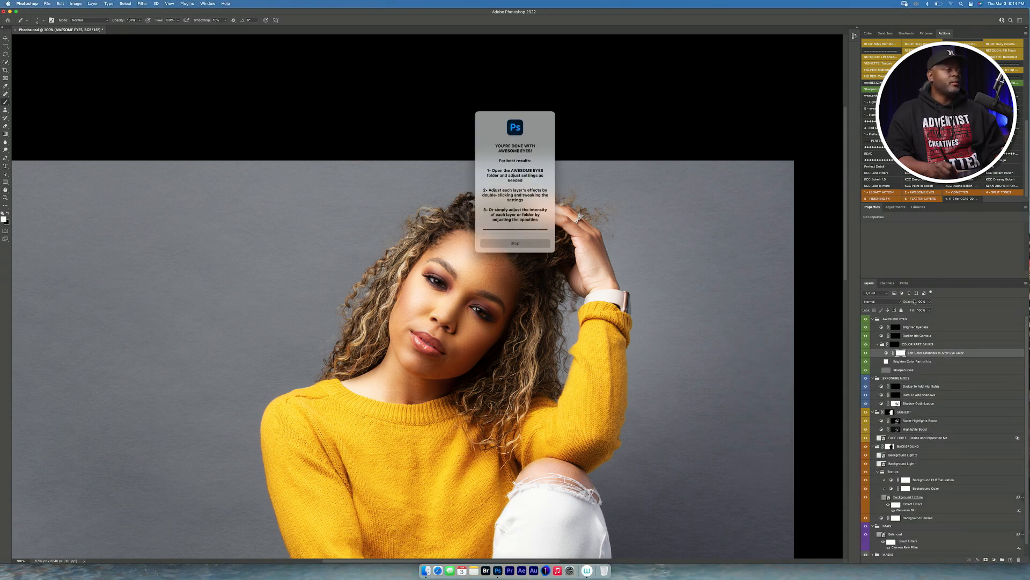
click(515, 244)
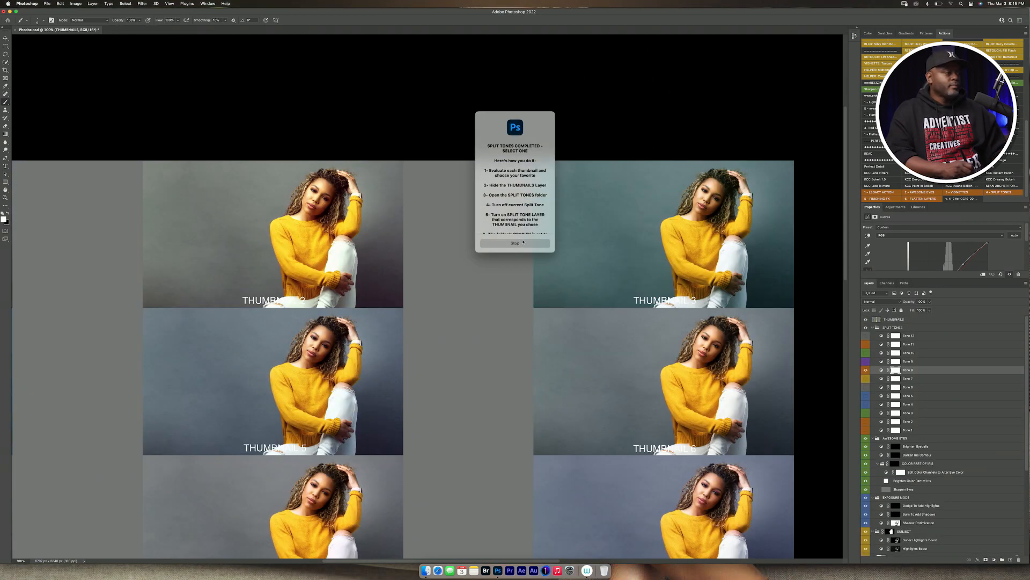
- Run the Split Tones action to completion, view all tone thumbnails together, and hide the THUMBNAILS layer
click(523, 242)
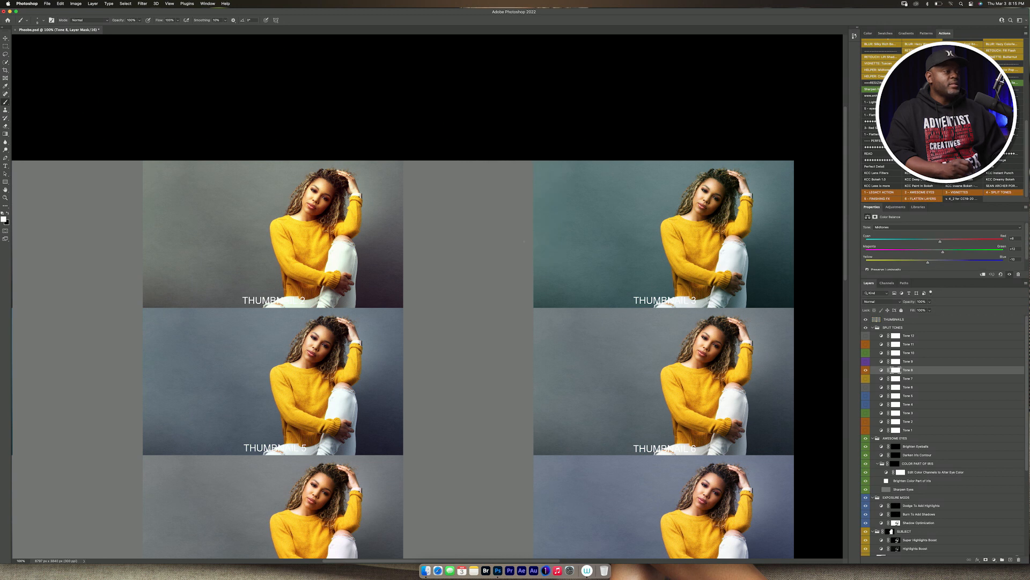
key(super+0)
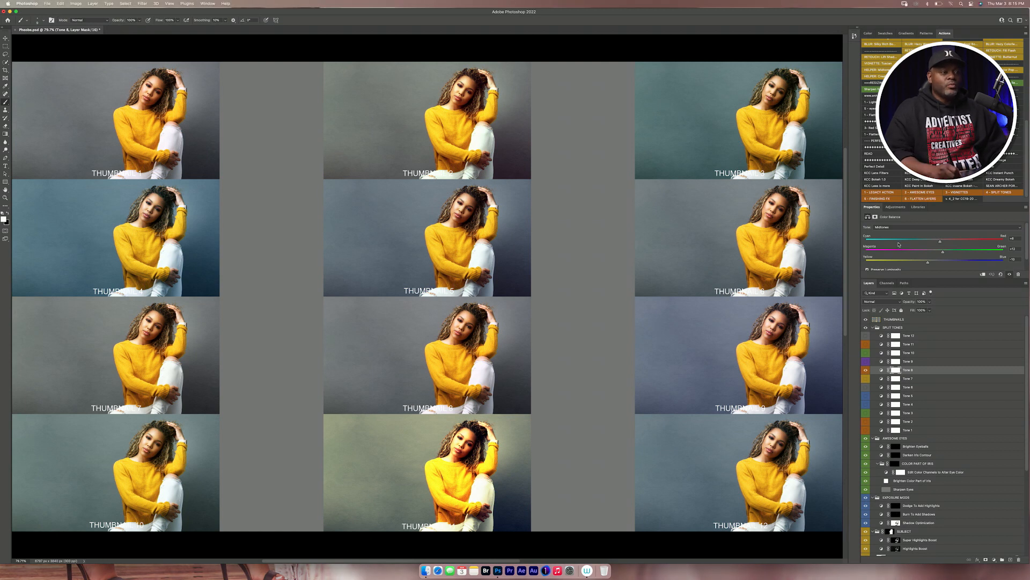
click(865, 320)
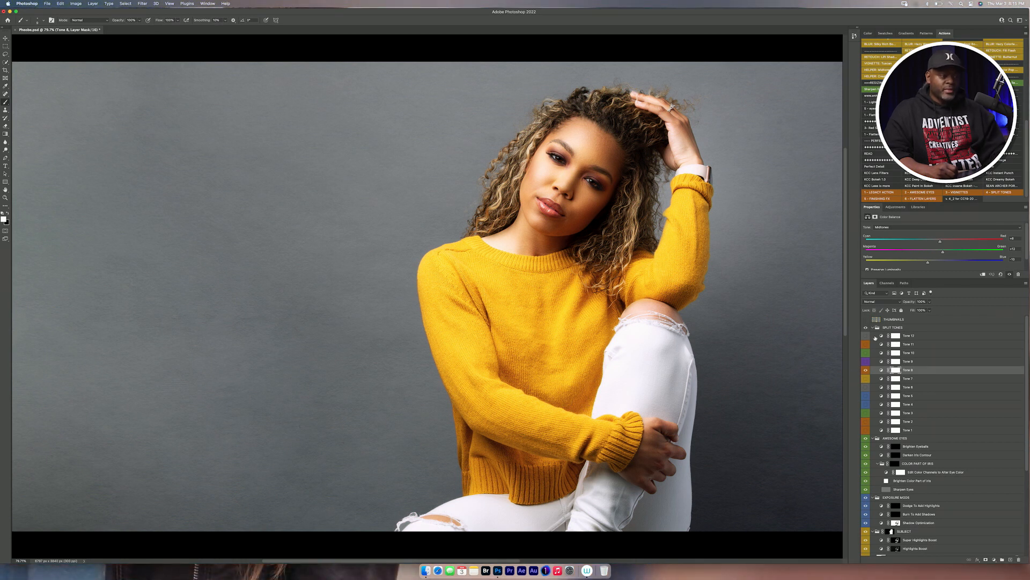
- Hide the Tone 8 layer in the SPLIT TONES group and show Tone 9 instead
click(866, 369)
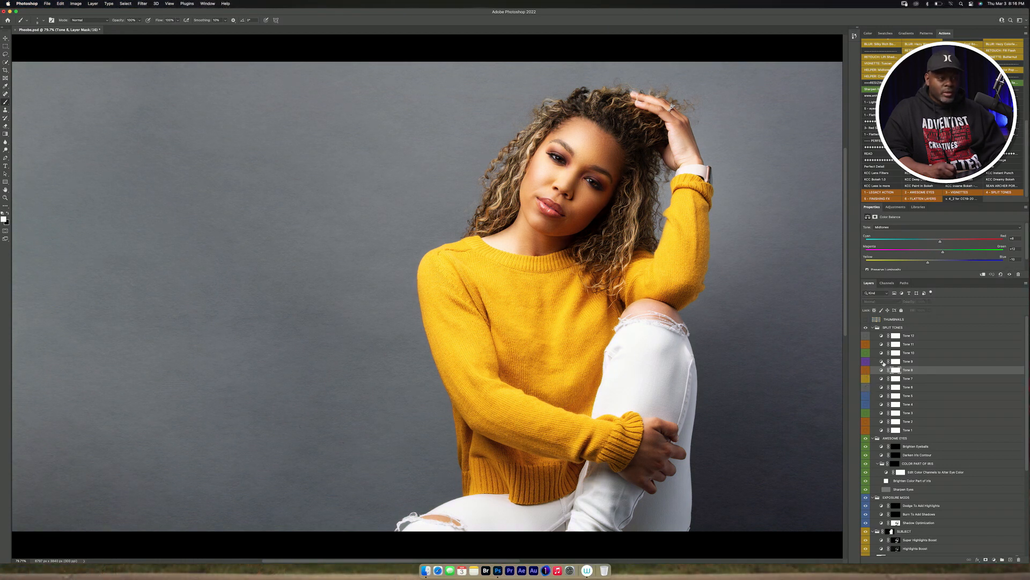
click(865, 362)
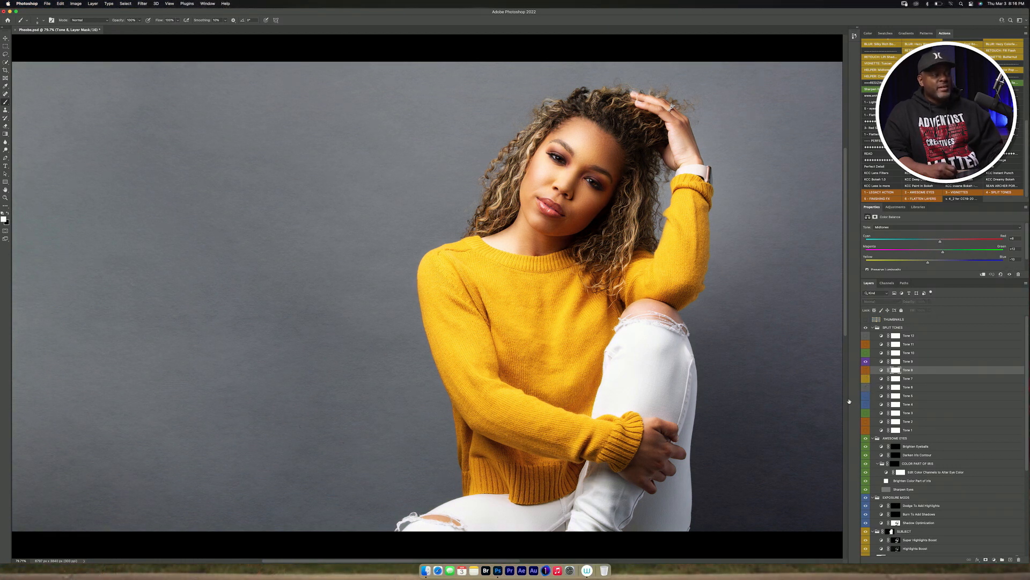
key(super+minus)
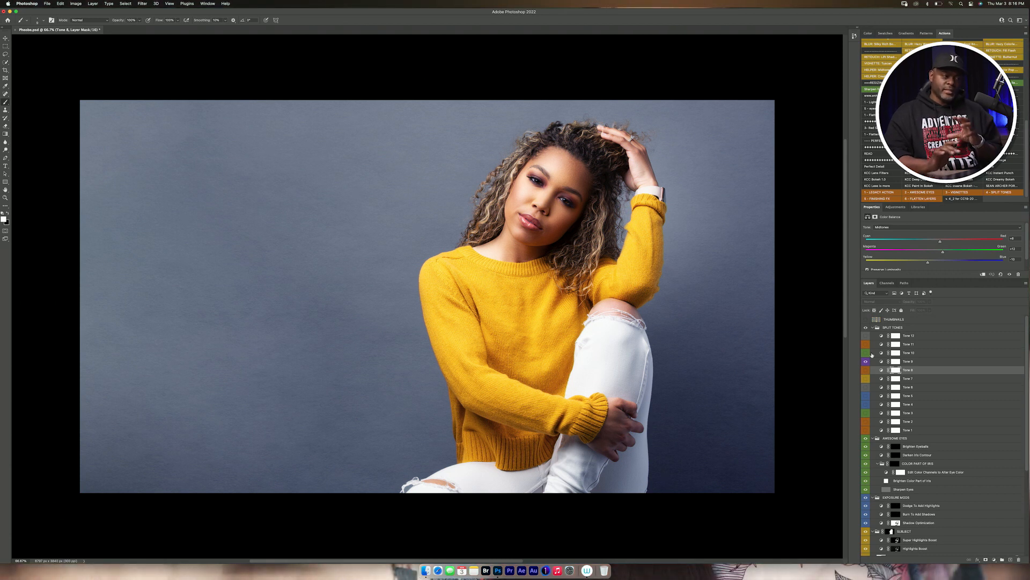
- Paint over the subject on the Tone 9 layer mask with a large black brush at 50% opacity
click(897, 361)
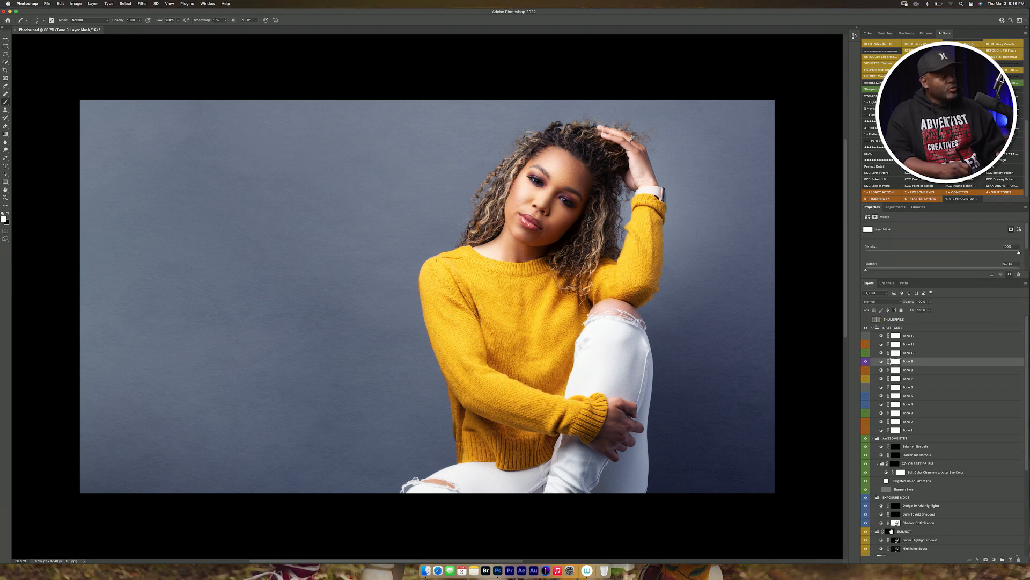
key(x)
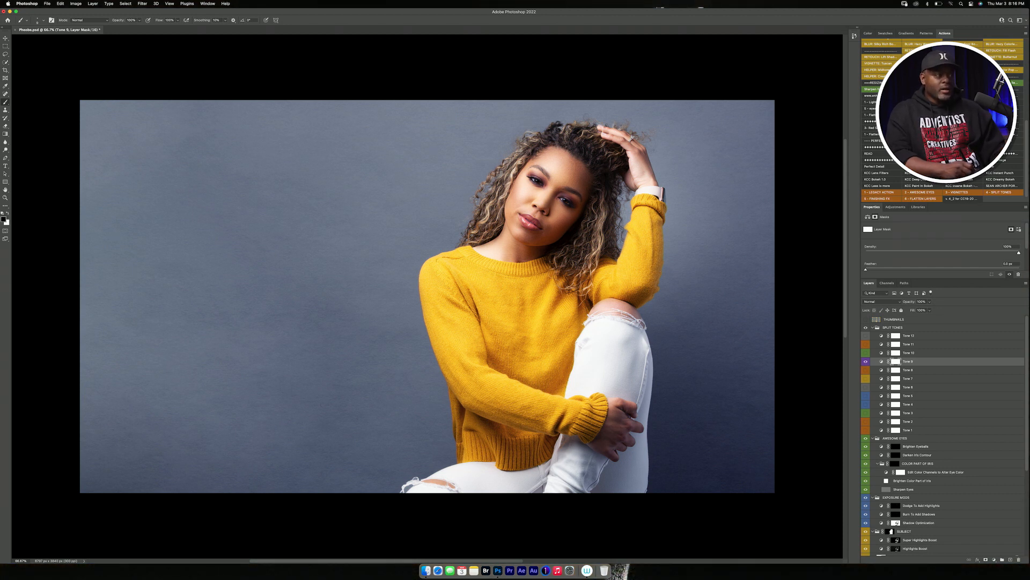
key(5)
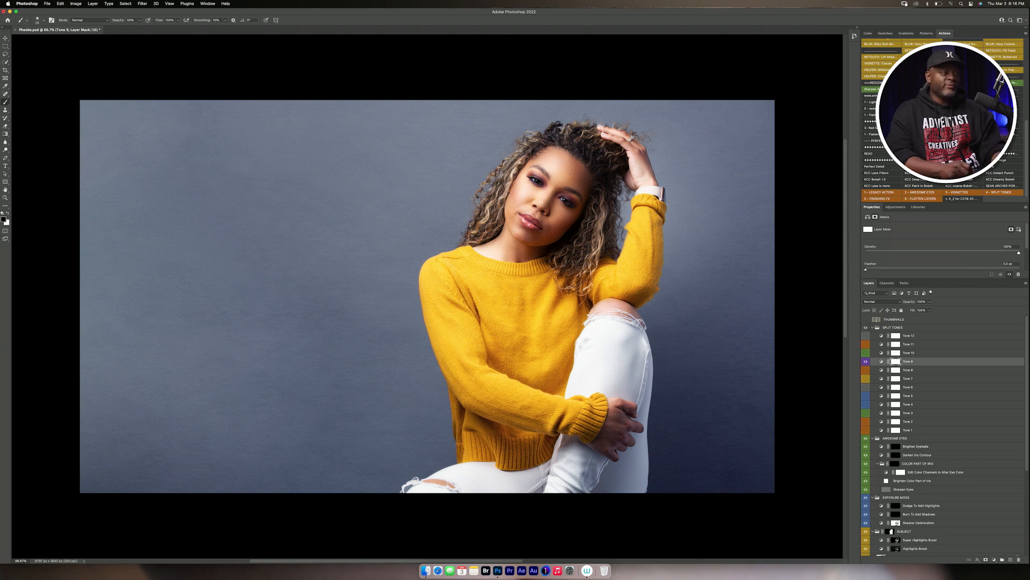
key(bracketright)
key(bracketright)
key(bracketright)
key(bracketright)
key(bracketright)
key(bracketright)
key(bracketright)
key(bracketright)
key(bracketright)
key(bracketright)
key(bracketright)
key(bracketright)
key(bracketright)
key(bracketright)
key(bracketright)
key(bracketright)
key(bracketright)
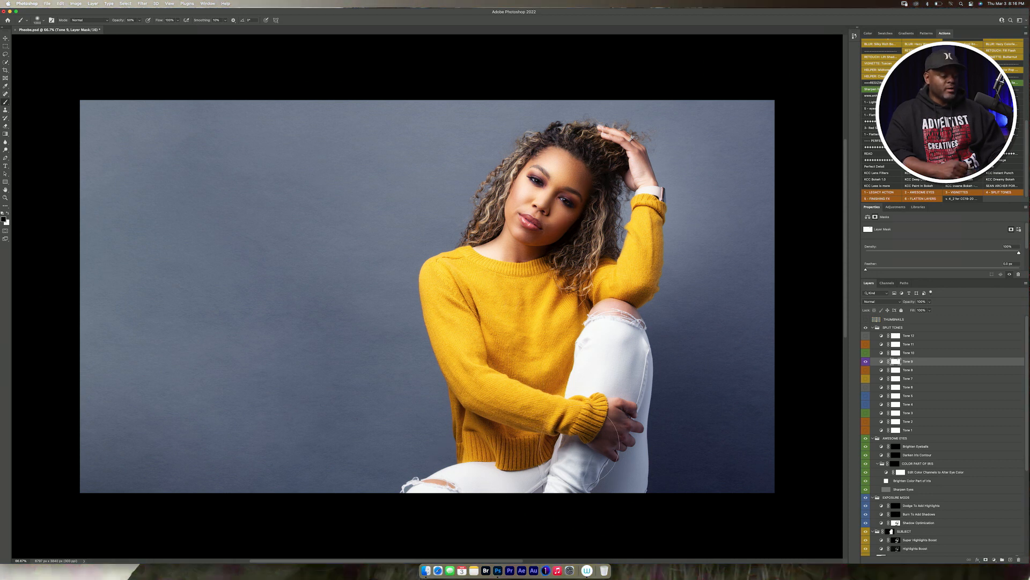
key(super+1)
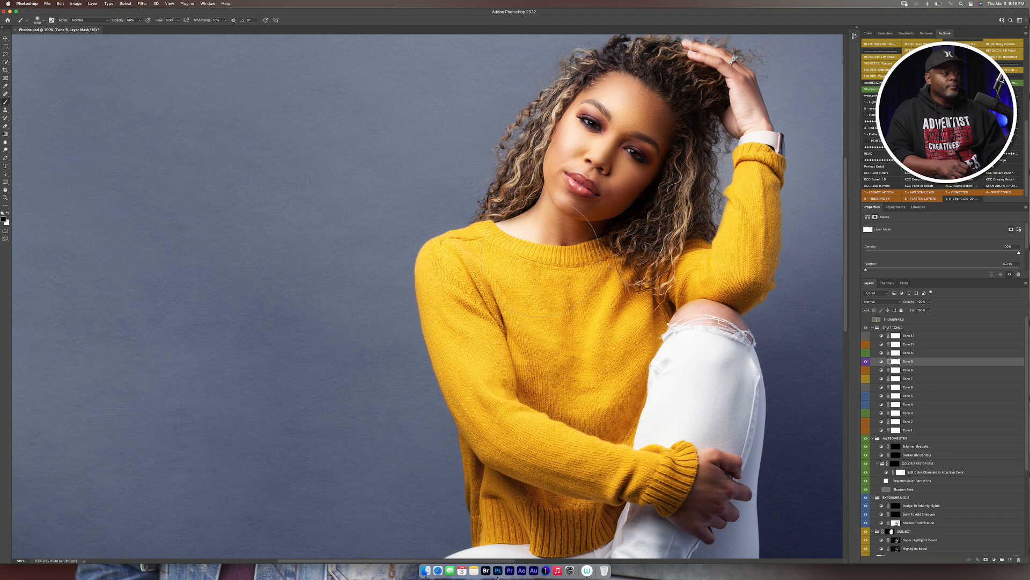
drag(710, 112, 697, 143)
key(super+minus)
key(super+minus)
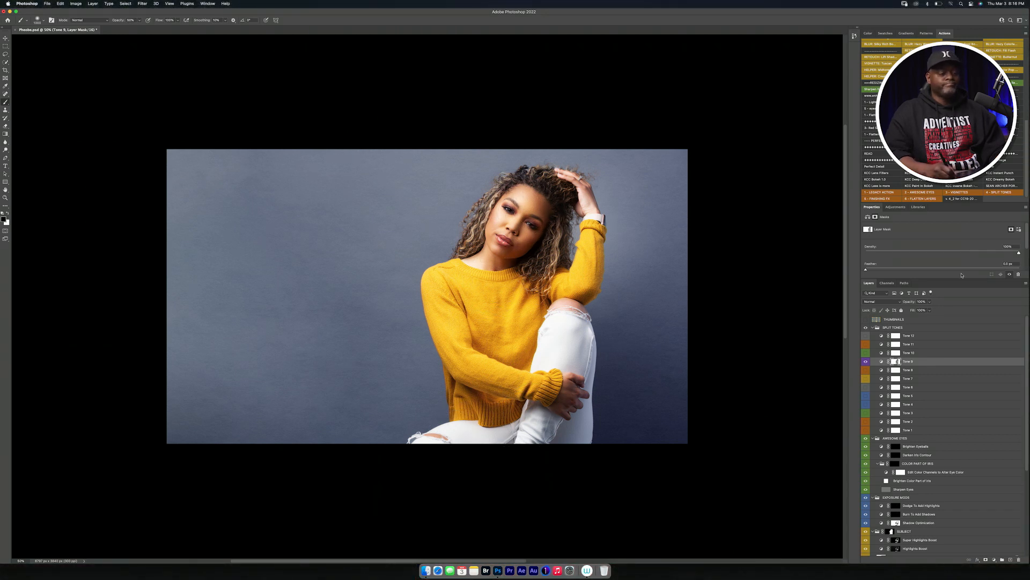
- Collapse the SPLIT TONES group, run the Split Tones action again, and delete the new THUMBNAILS layer
click(872, 327)
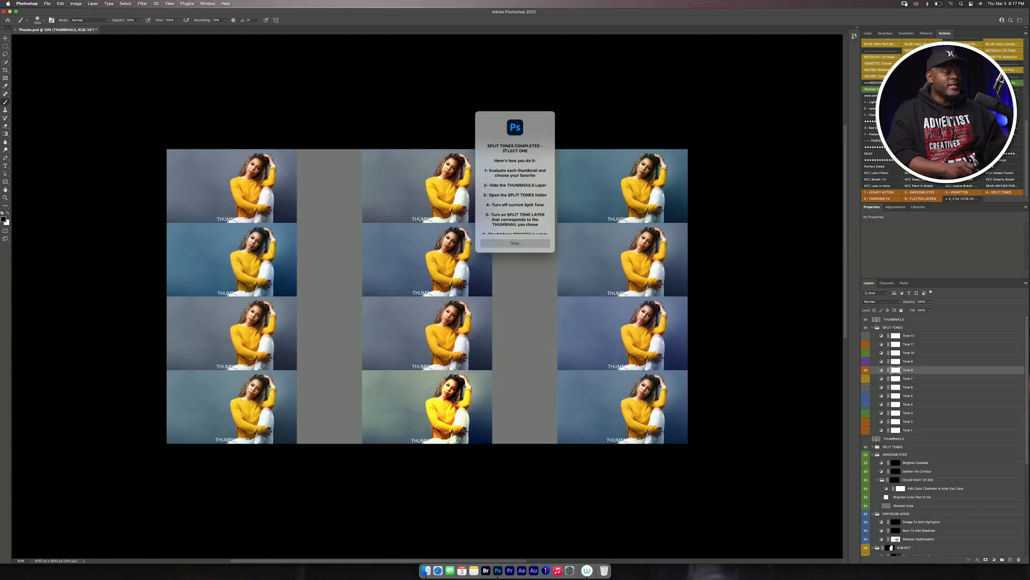
click(516, 243)
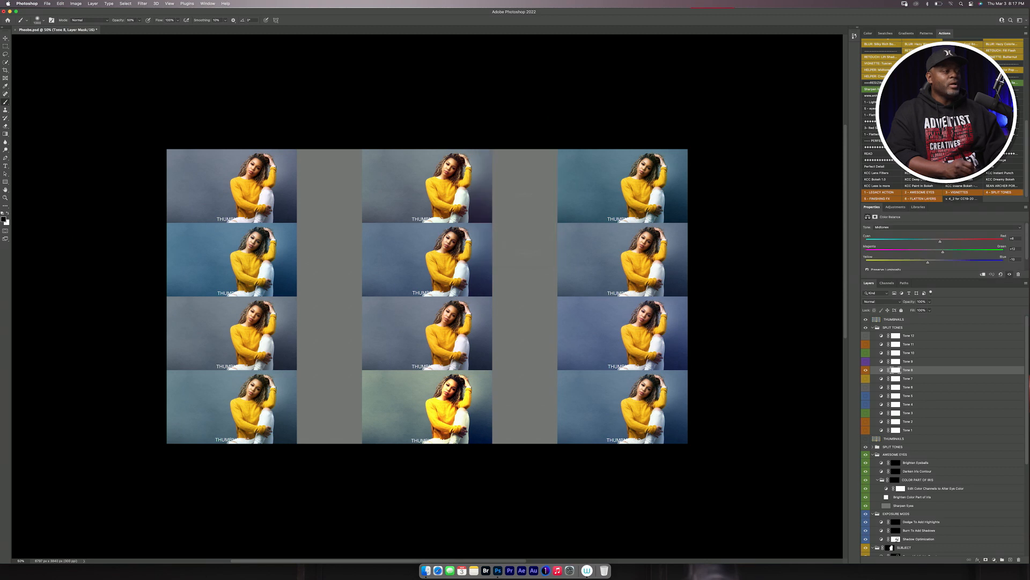
click(893, 319)
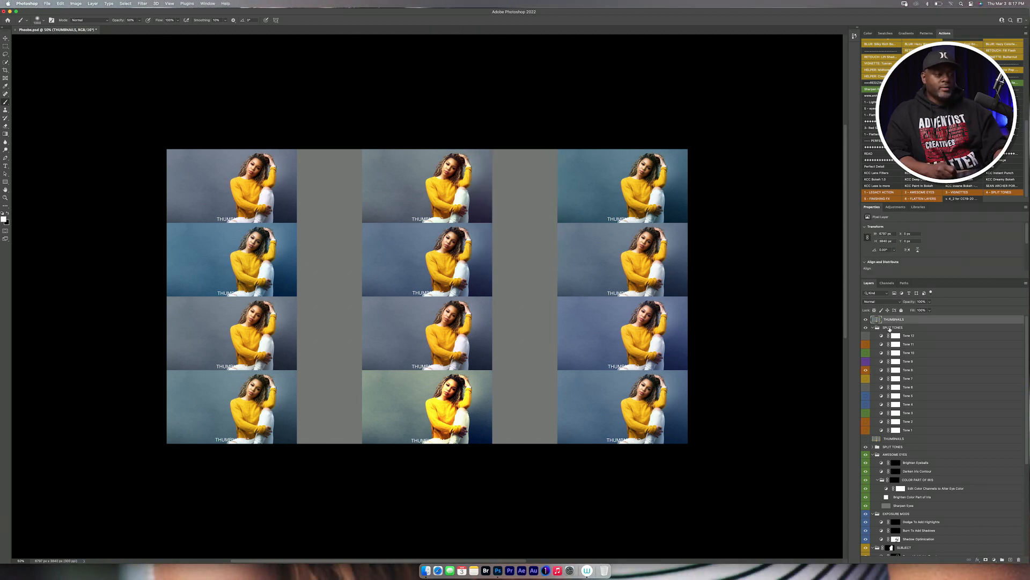
key(Delete)
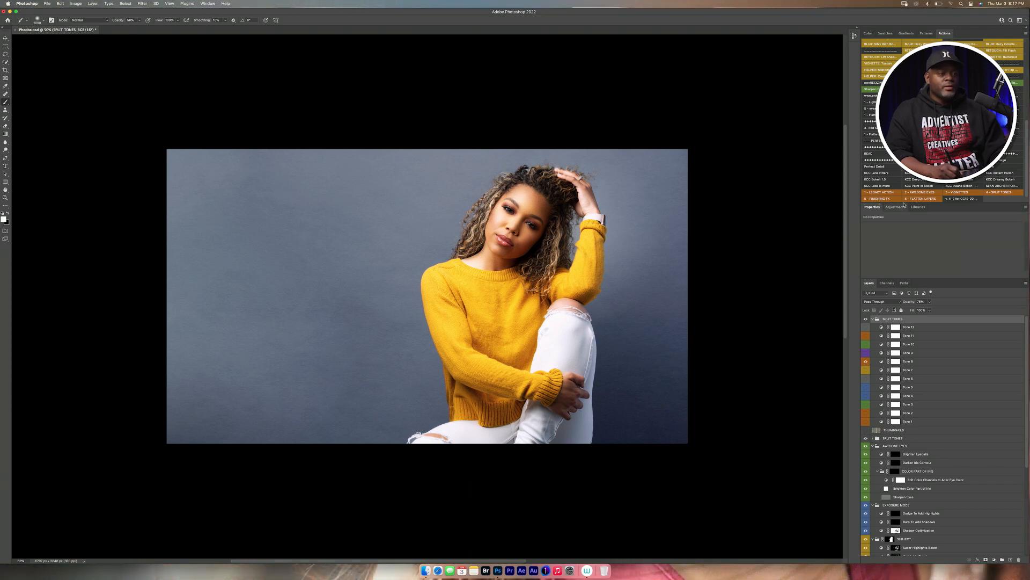
- Run the Finishing FX action through to its end and compare the portrait with the FINISHING FX group hidden and shown
click(886, 199)
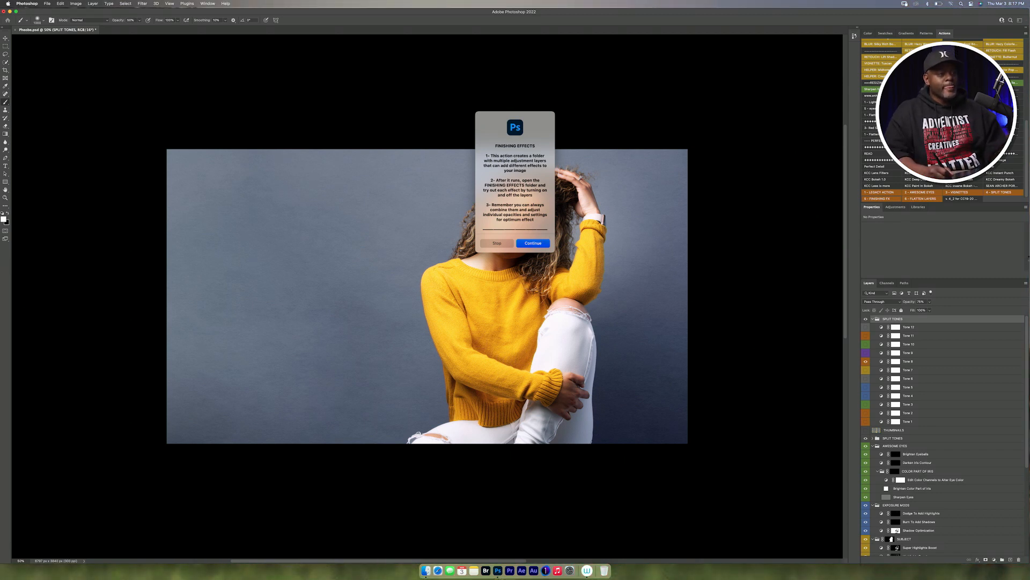
key(Return)
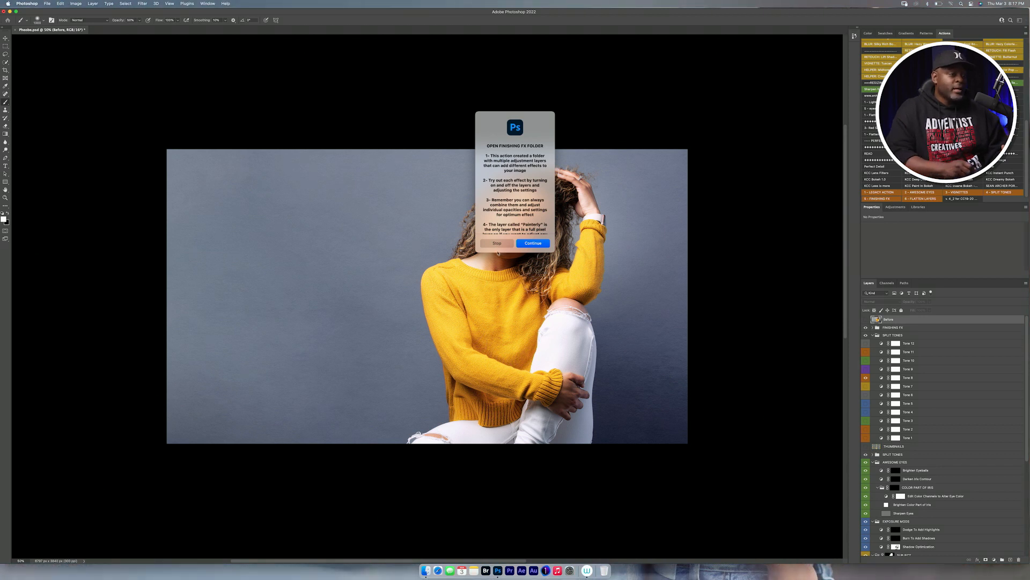
click(531, 245)
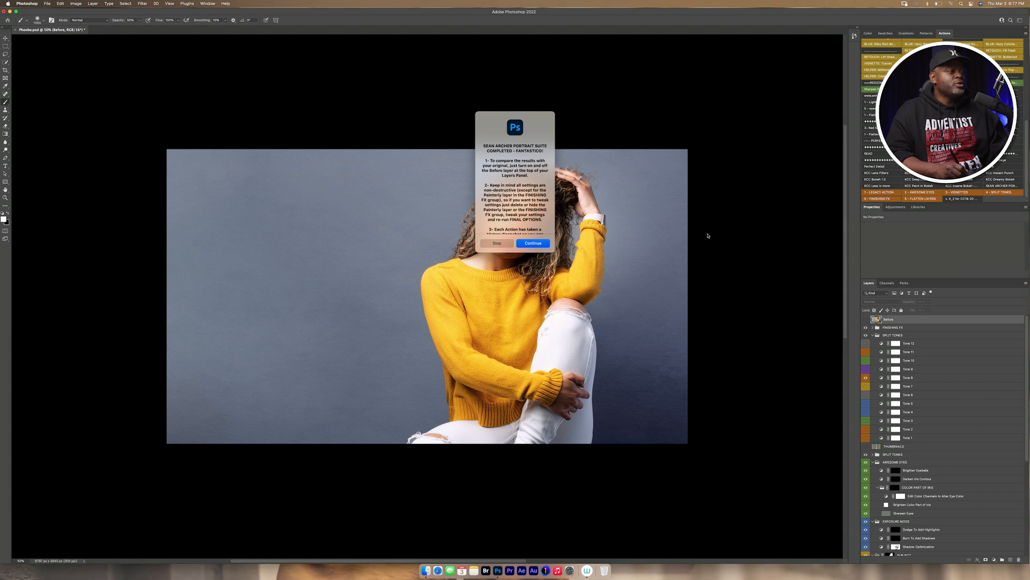
click(534, 243)
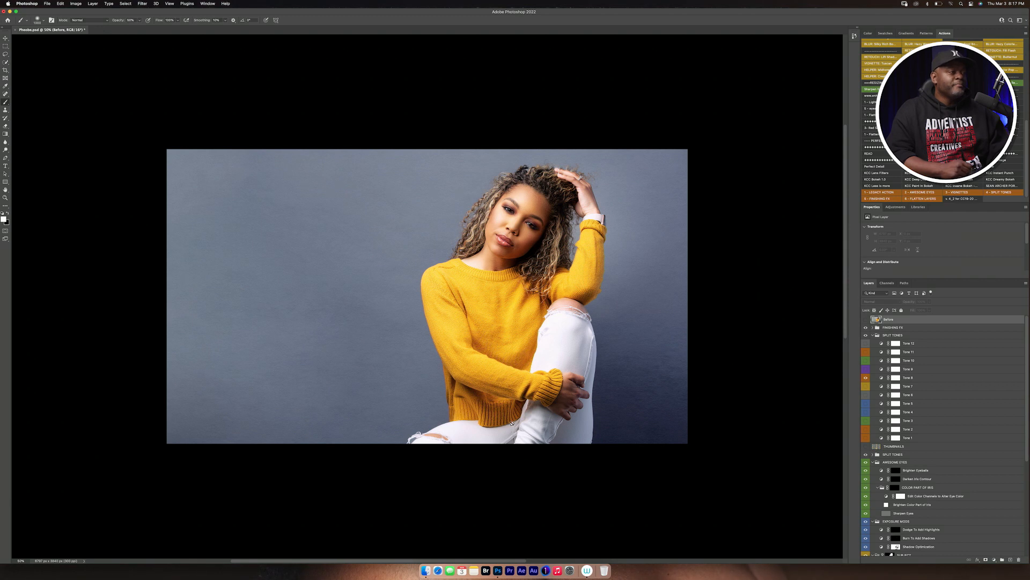
click(865, 327)
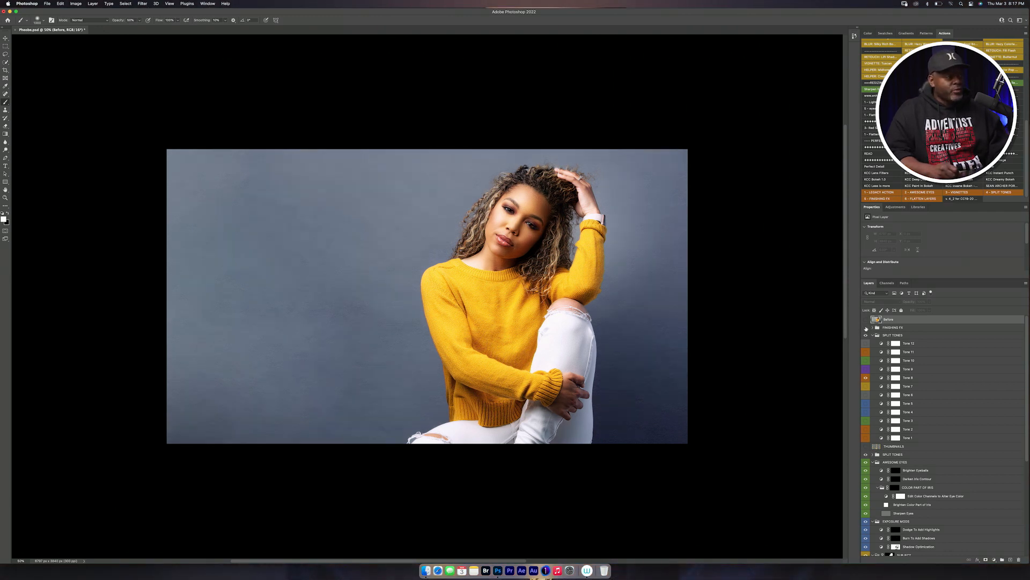
click(865, 328)
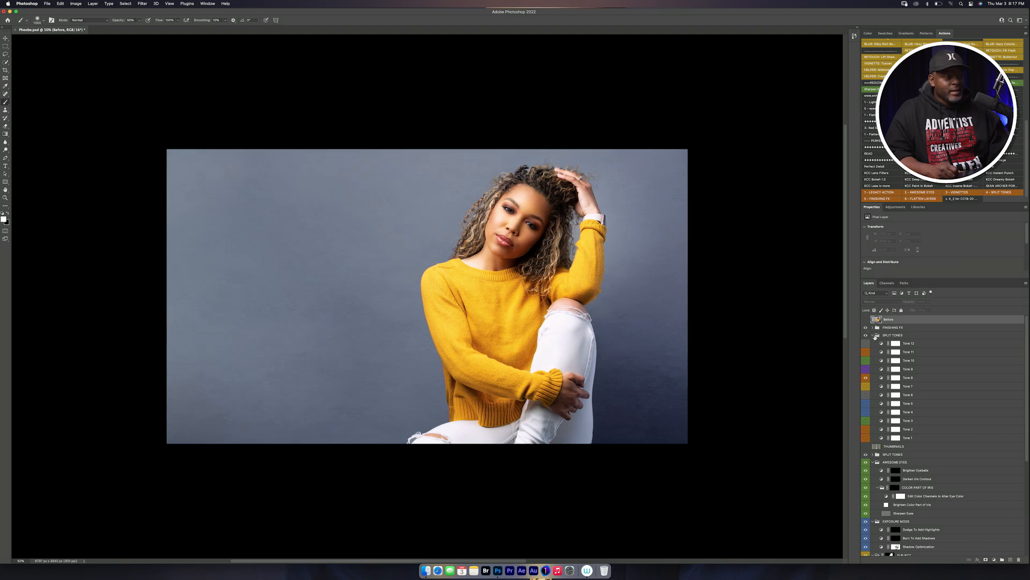
- Review the layer stack by collapsing and re-expanding its groups, ending with the lower SPLIT TONES group selected
click(872, 334)
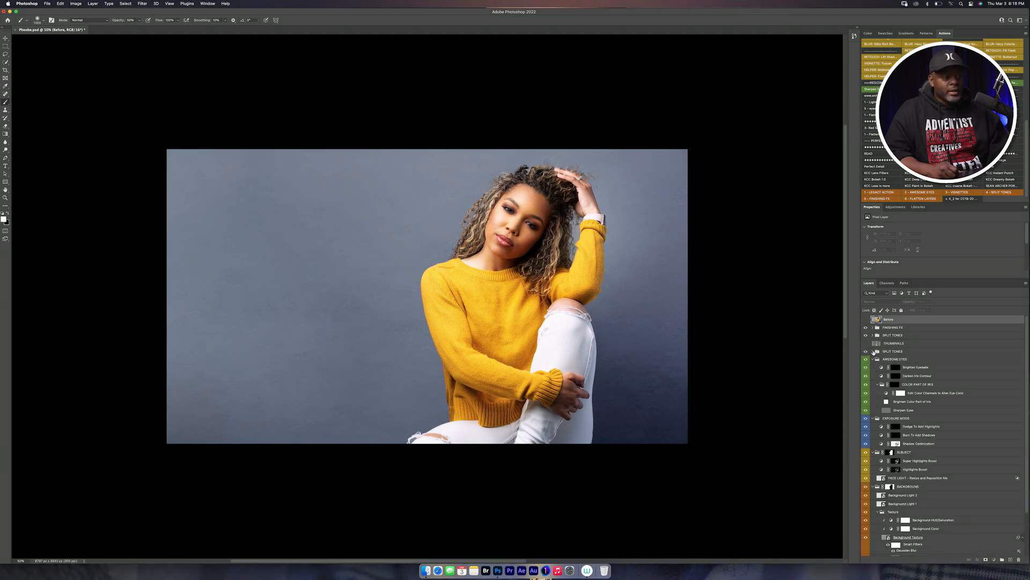
click(872, 359)
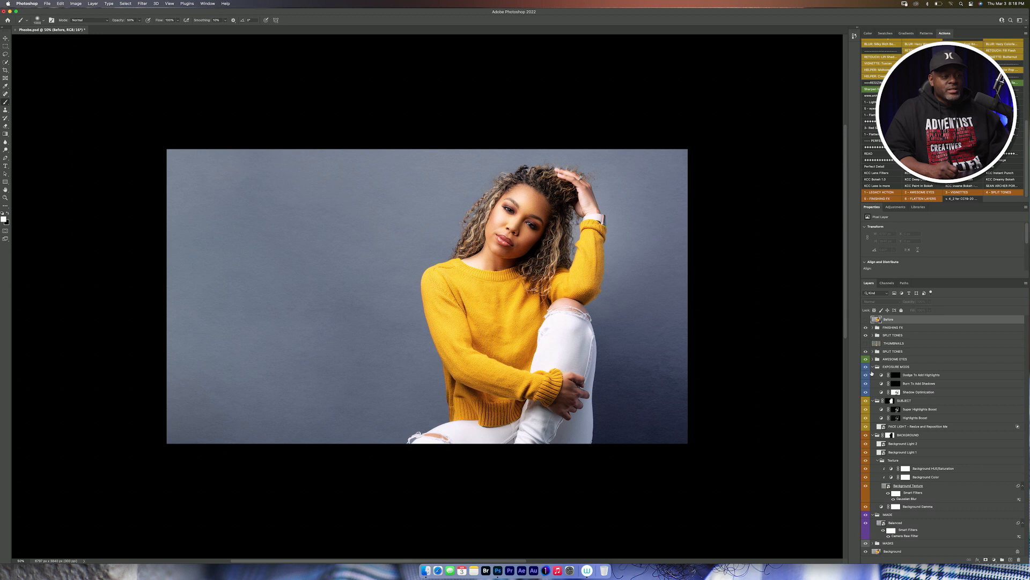
click(873, 367)
click(874, 374)
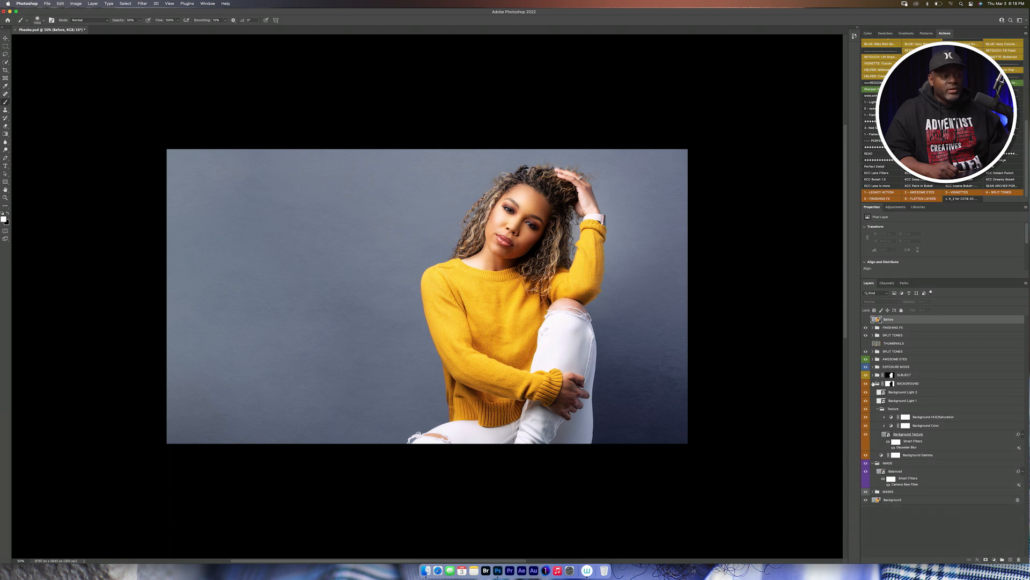
click(873, 375)
click(873, 367)
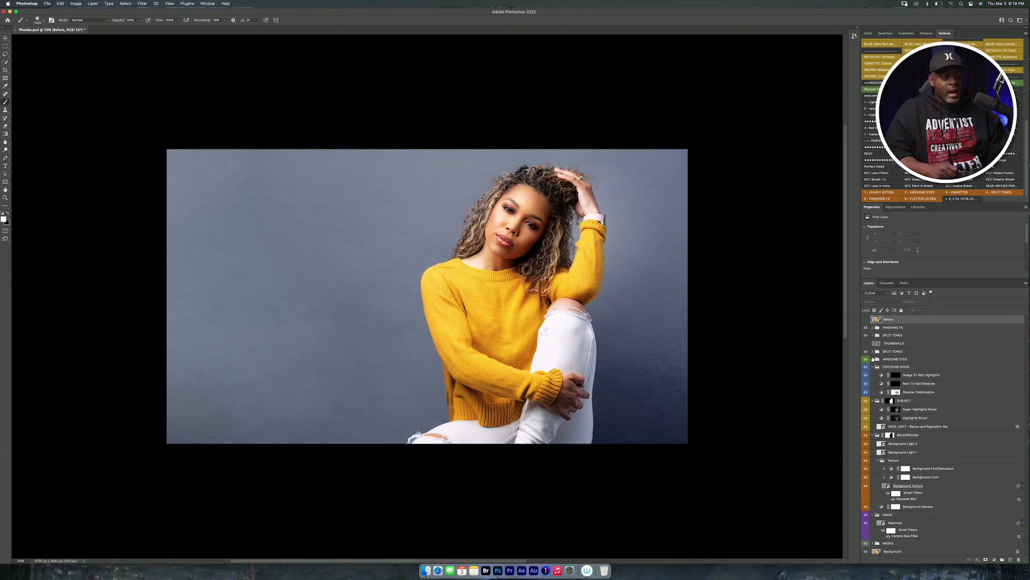
click(872, 359)
click(875, 352)
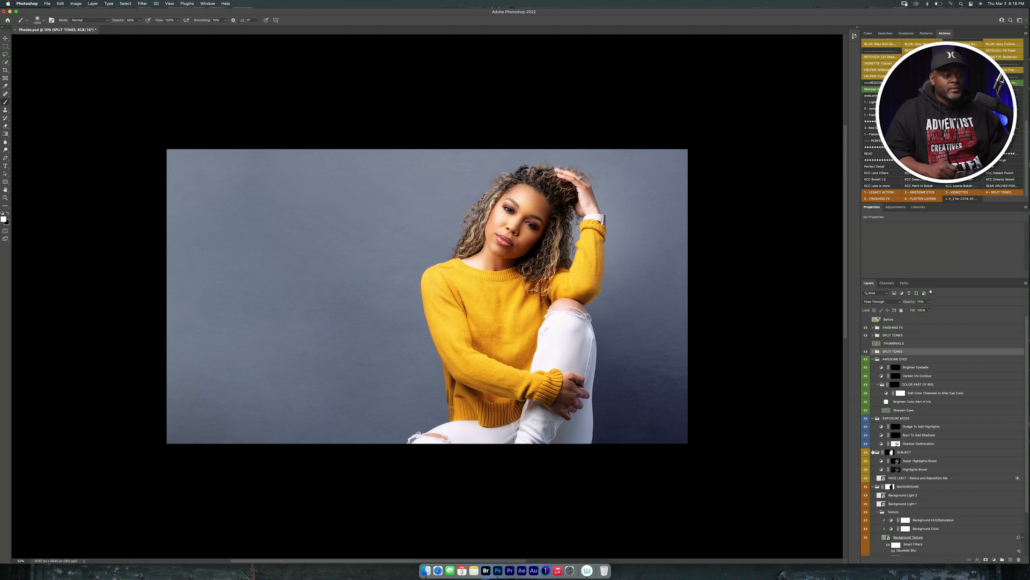